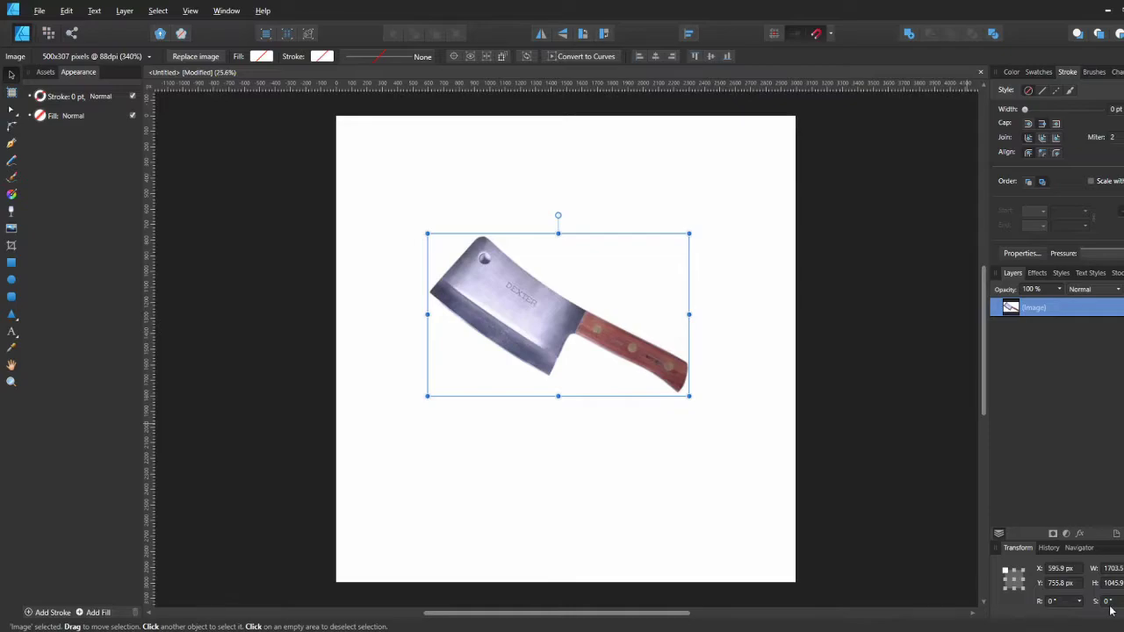
Add a new layer above the cleaver image and trace a closed straight-sided outline of the blade with the Pen tool
click(1117, 533)
click(570, 436)
key(p)
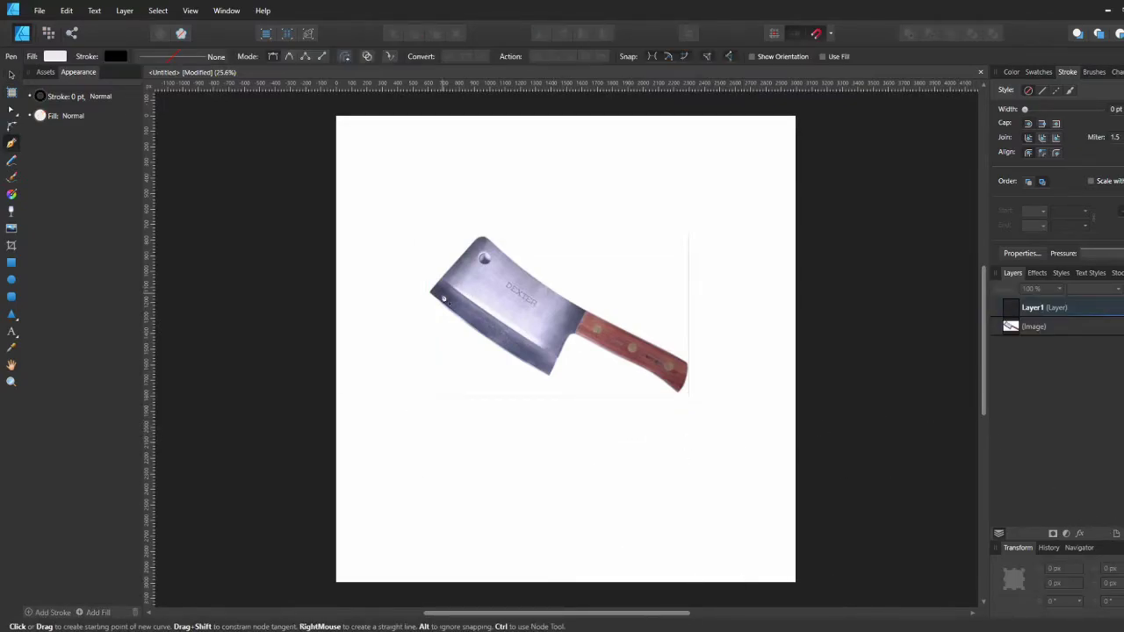
click(429, 293)
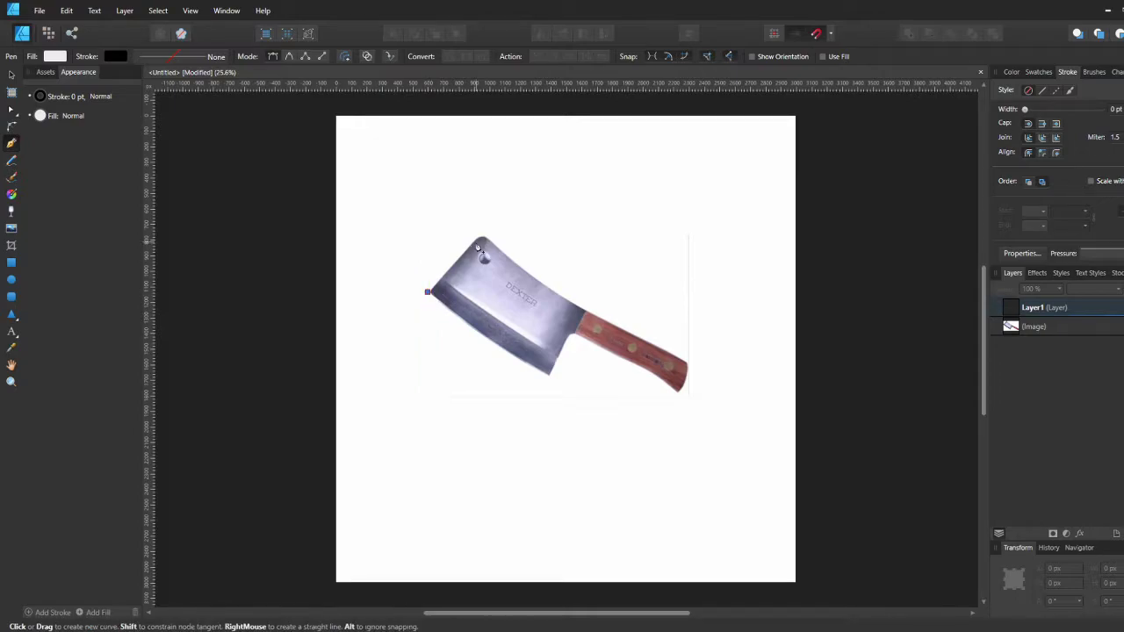
click(481, 234)
click(586, 310)
click(576, 334)
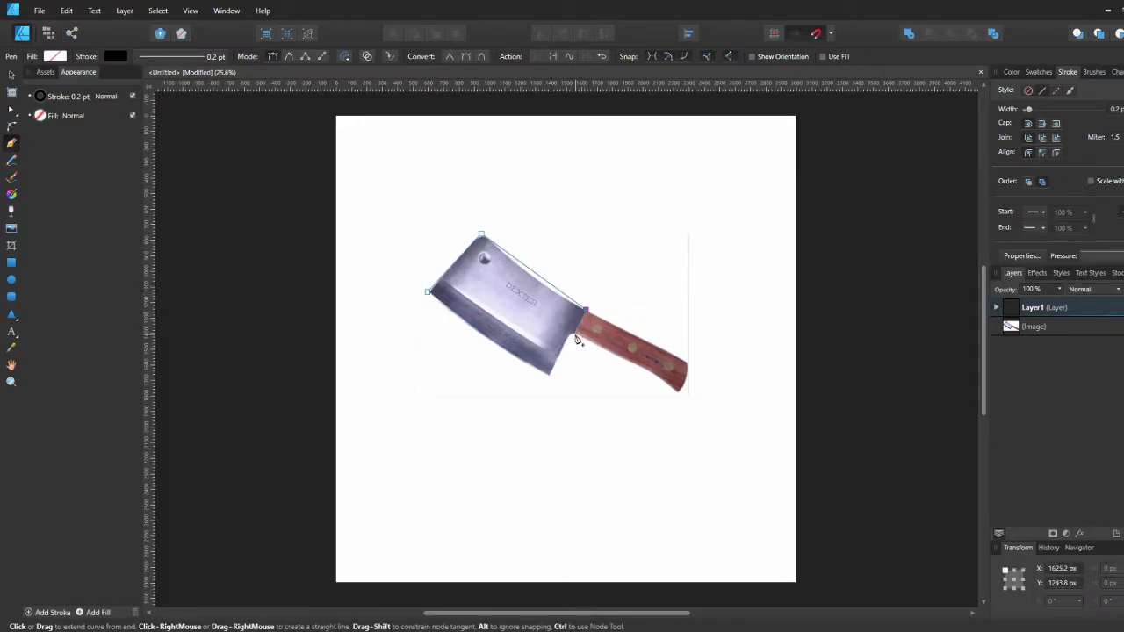
click(550, 376)
click(427, 292)
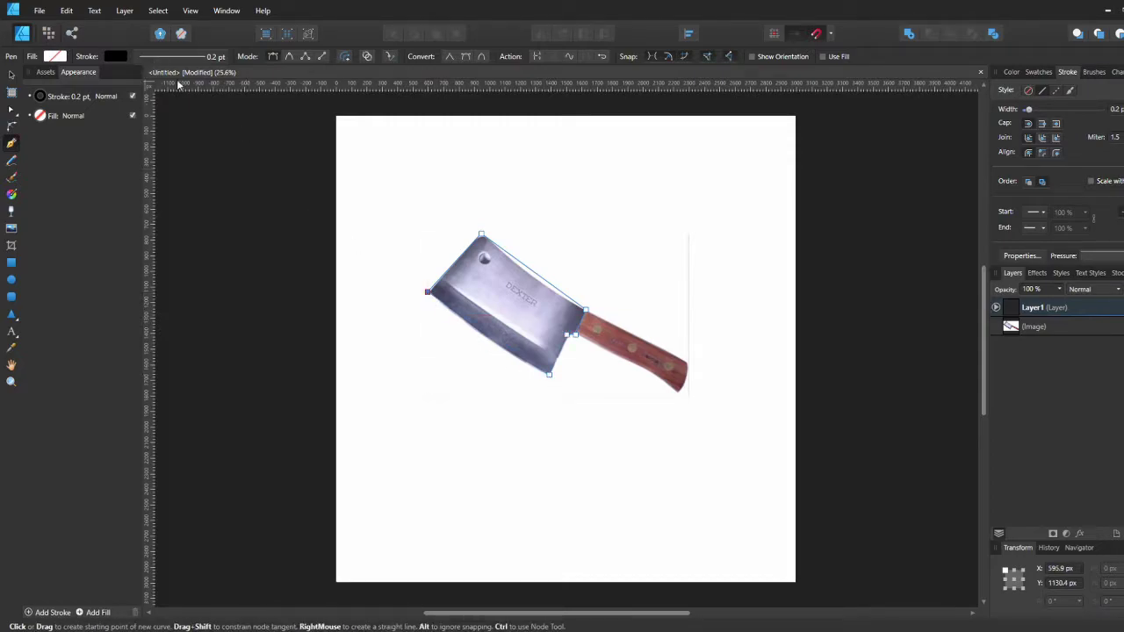
Set the blade outline's stroke width to 8 pt
click(181, 58)
click(222, 101)
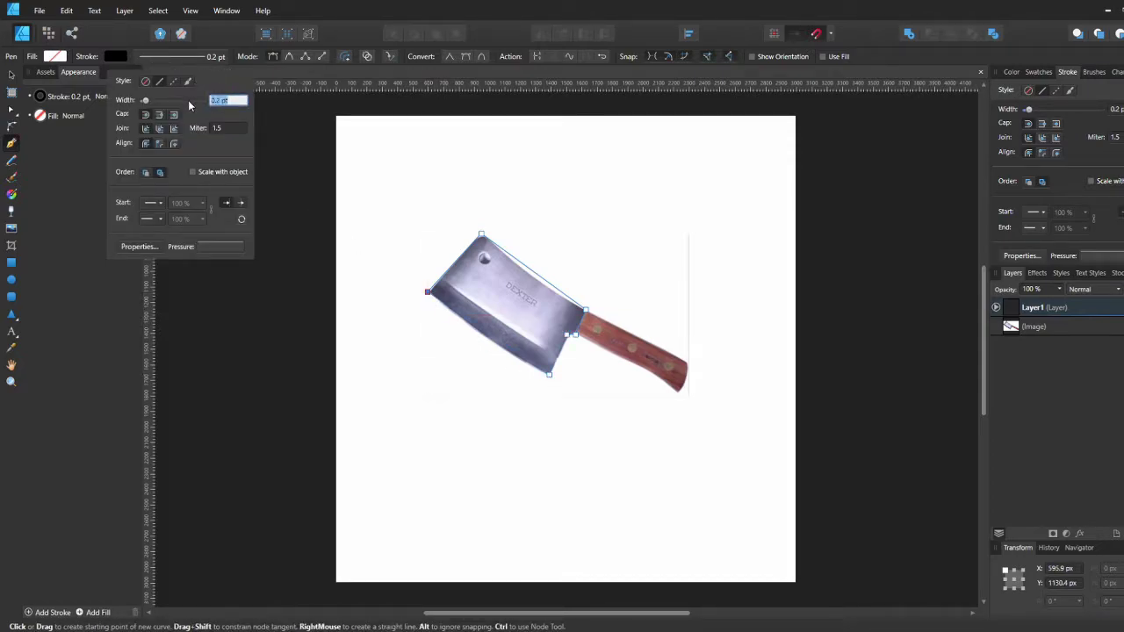
text(8)
key(Return)
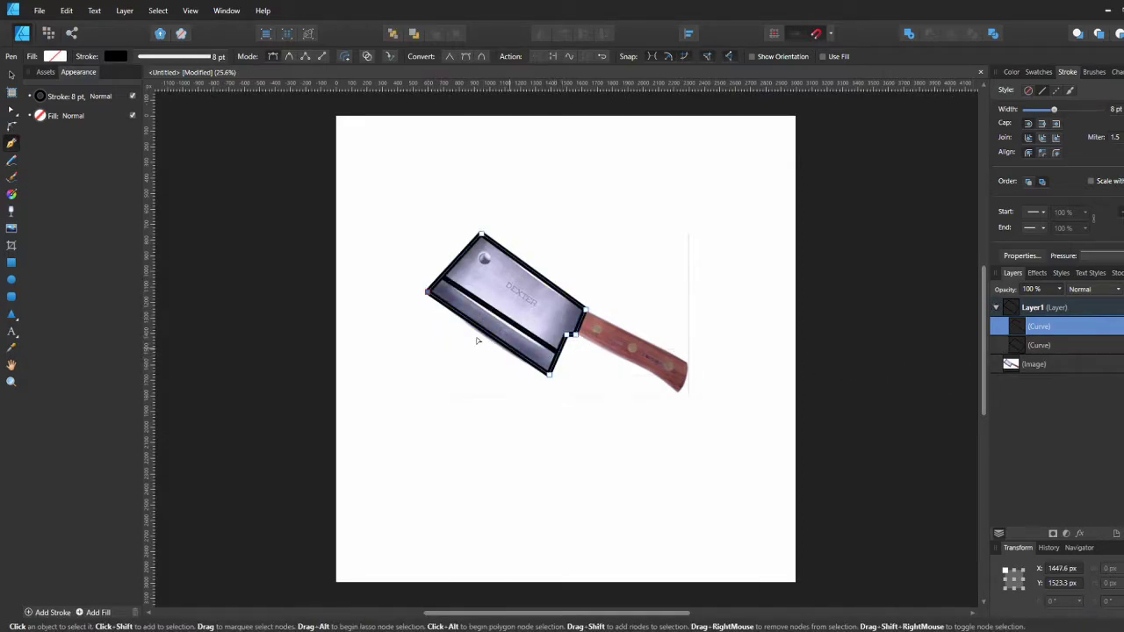
Draw a closed four-corner band over the dark cutting edge along the lower part of the blade
click(440, 277)
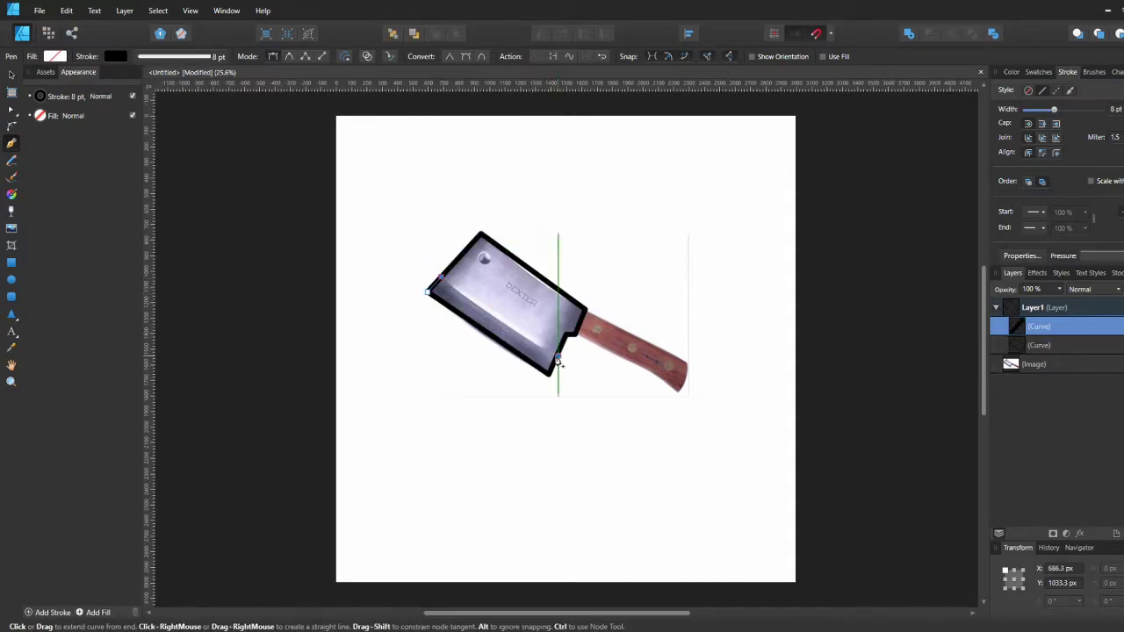
click(557, 355)
click(547, 375)
click(427, 291)
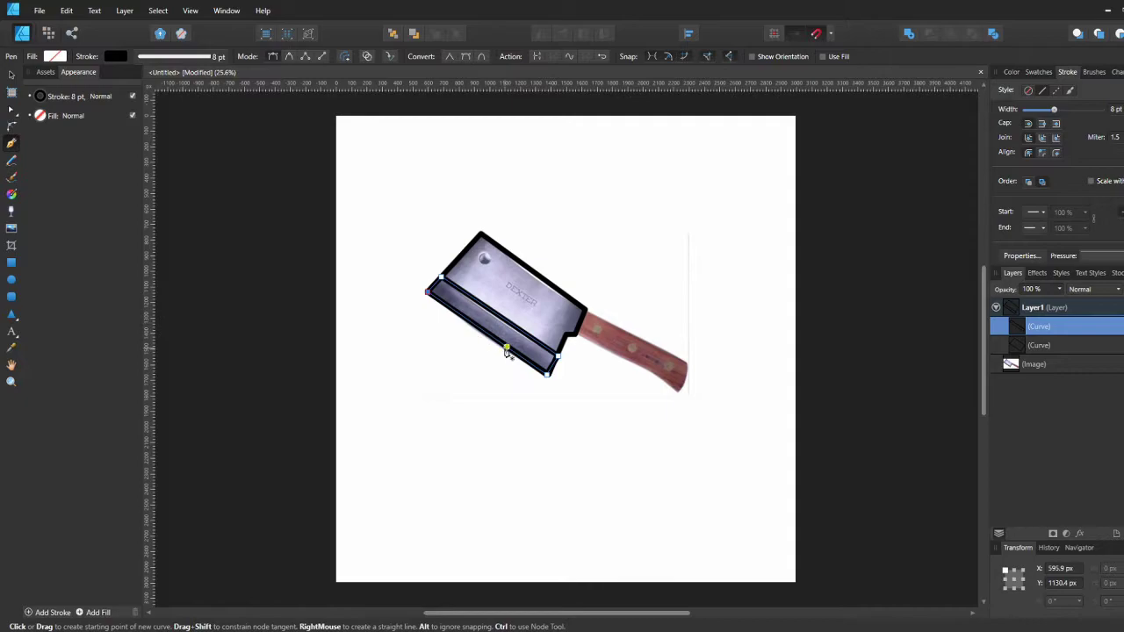
Adjust the corner nodes of the cutting-edge band so they line up with the blade outline
scroll(506, 353, up, 1)
key(a)
scroll(567, 379, up, 3)
drag(549, 382, 553, 382)
shift+click(579, 308)
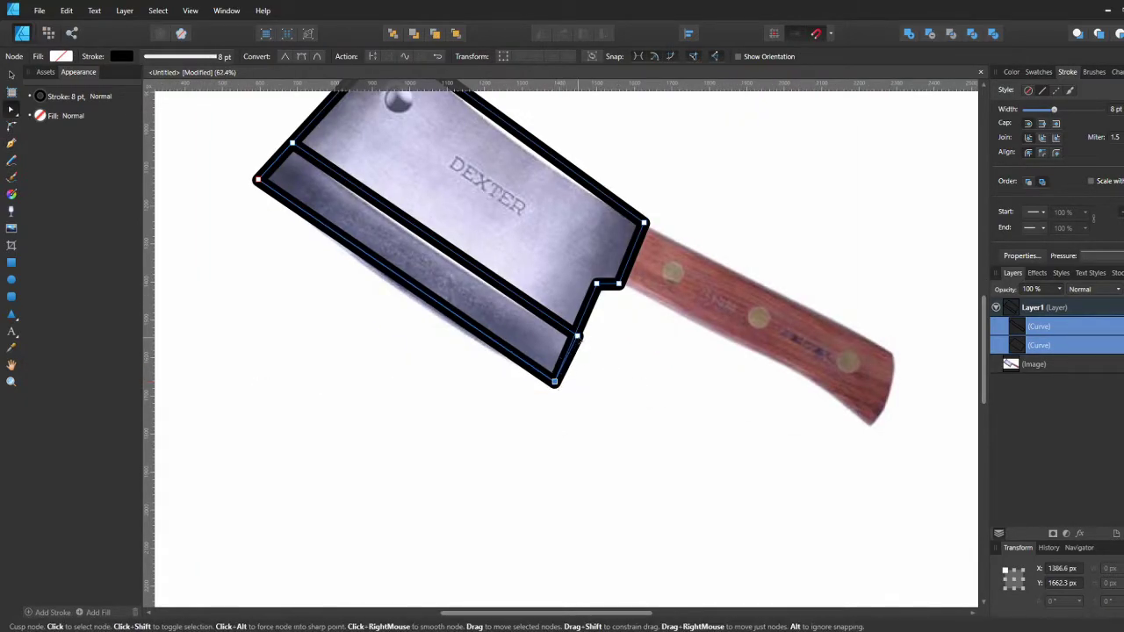
drag(575, 336, 576, 336)
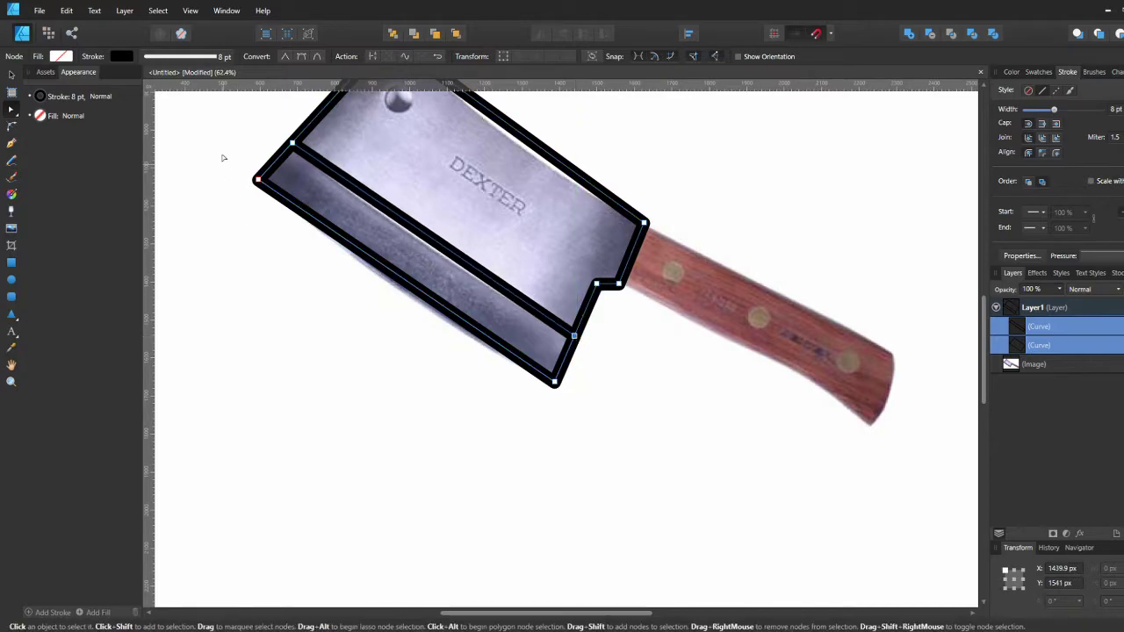
scroll(347, 251, up, 1)
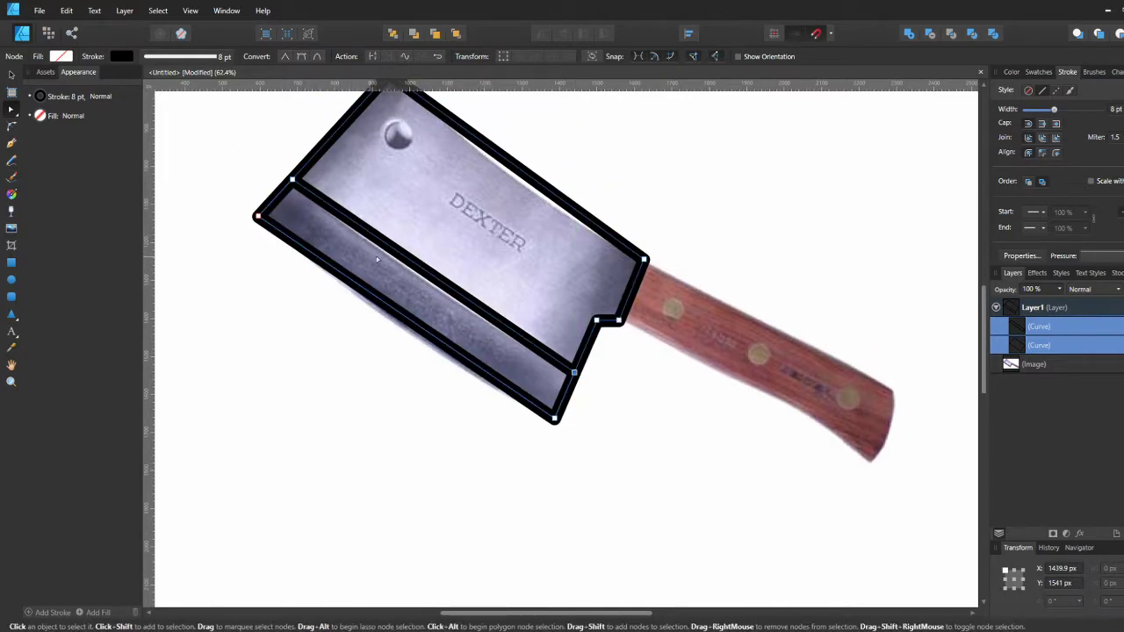
click(383, 248)
click(257, 218)
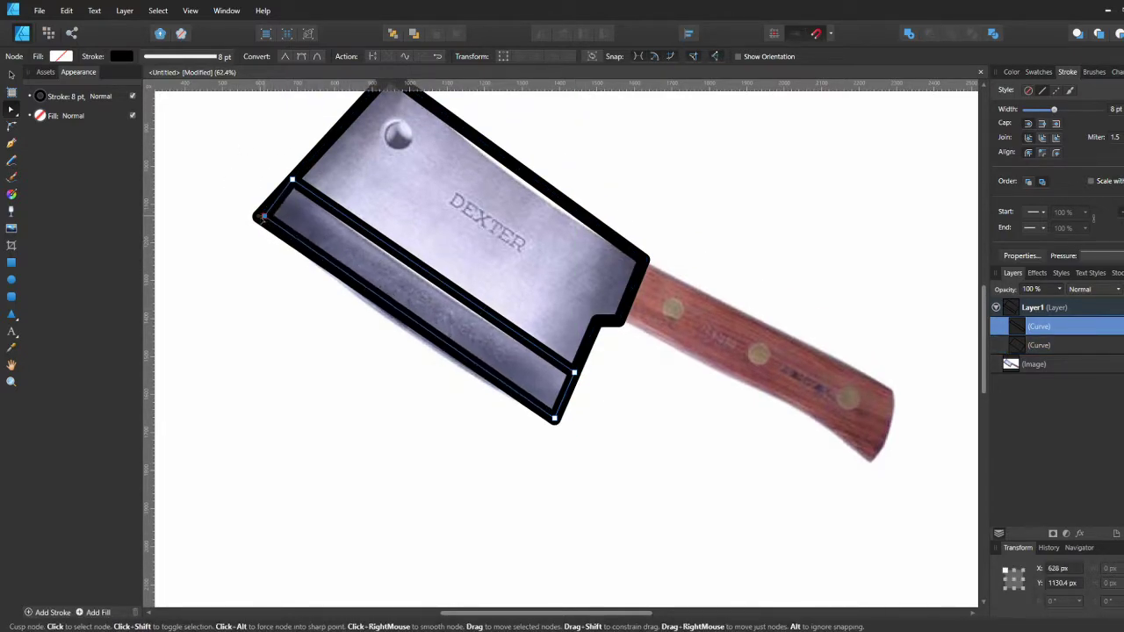
drag(258, 218, 256, 214)
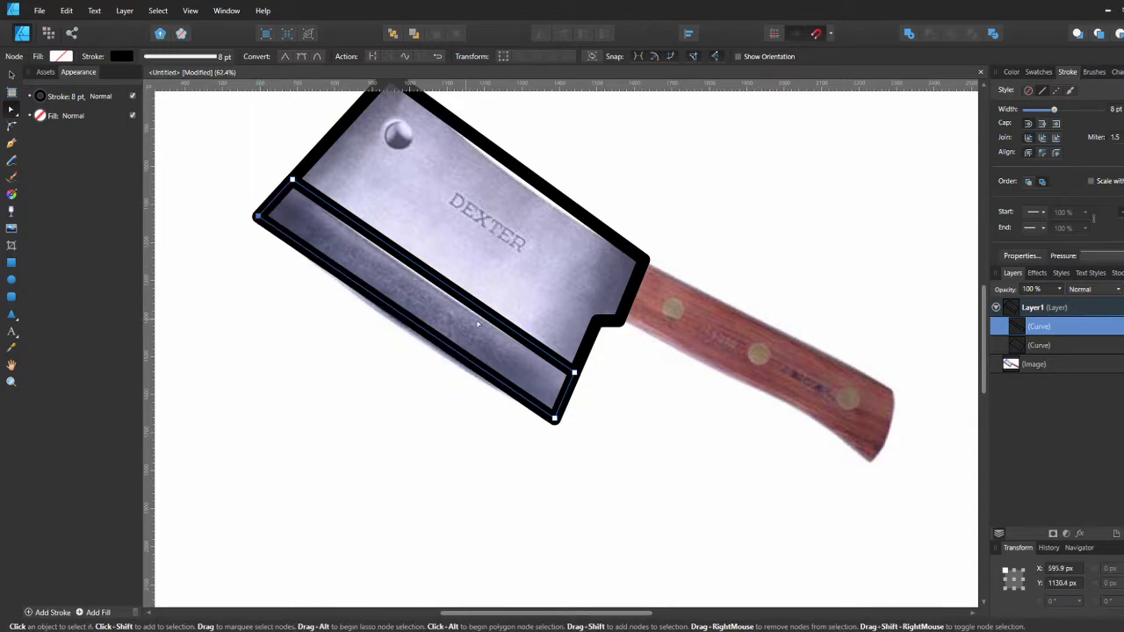
Trace a closed outline around the wooden handle, with an extra node midway along its lower edge
click(674, 301)
click(1026, 345)
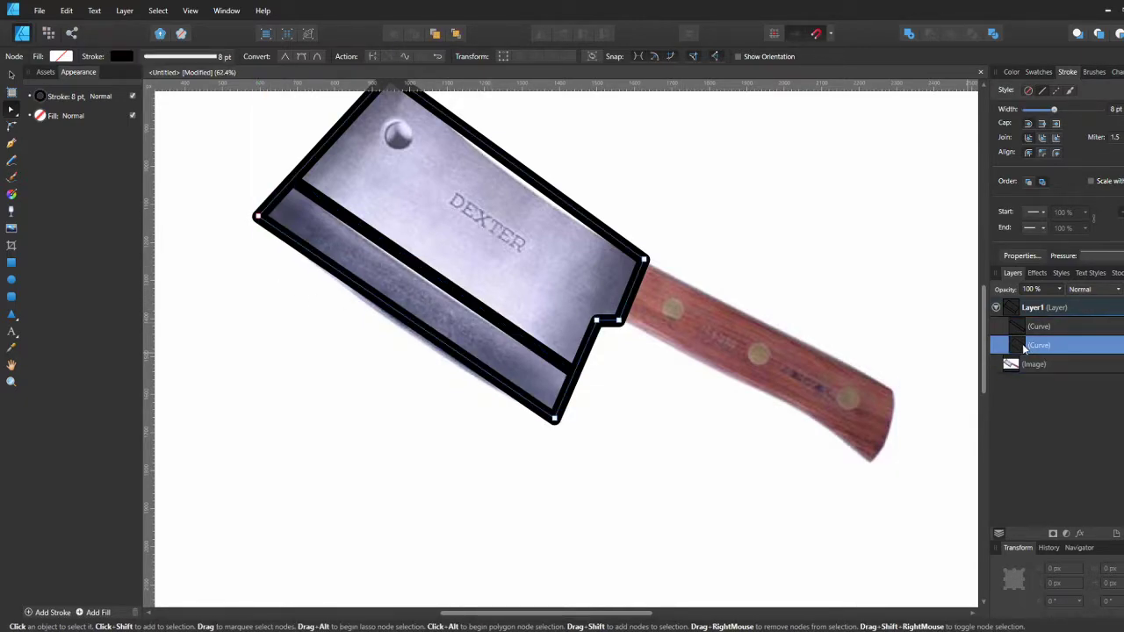
key(p)
click(643, 265)
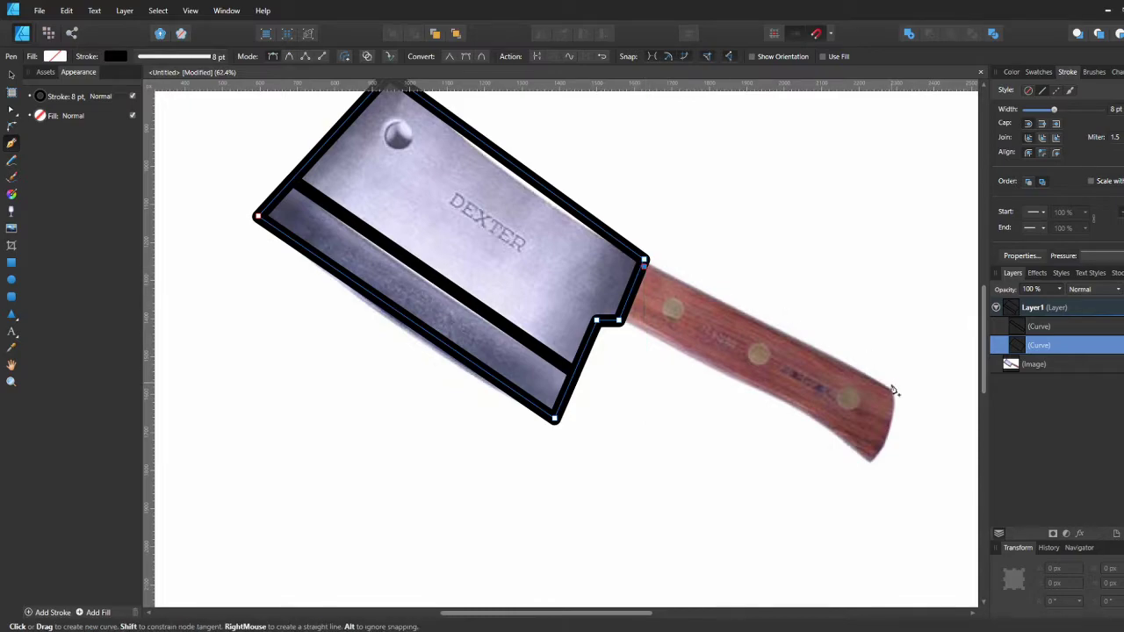
click(896, 392)
click(870, 463)
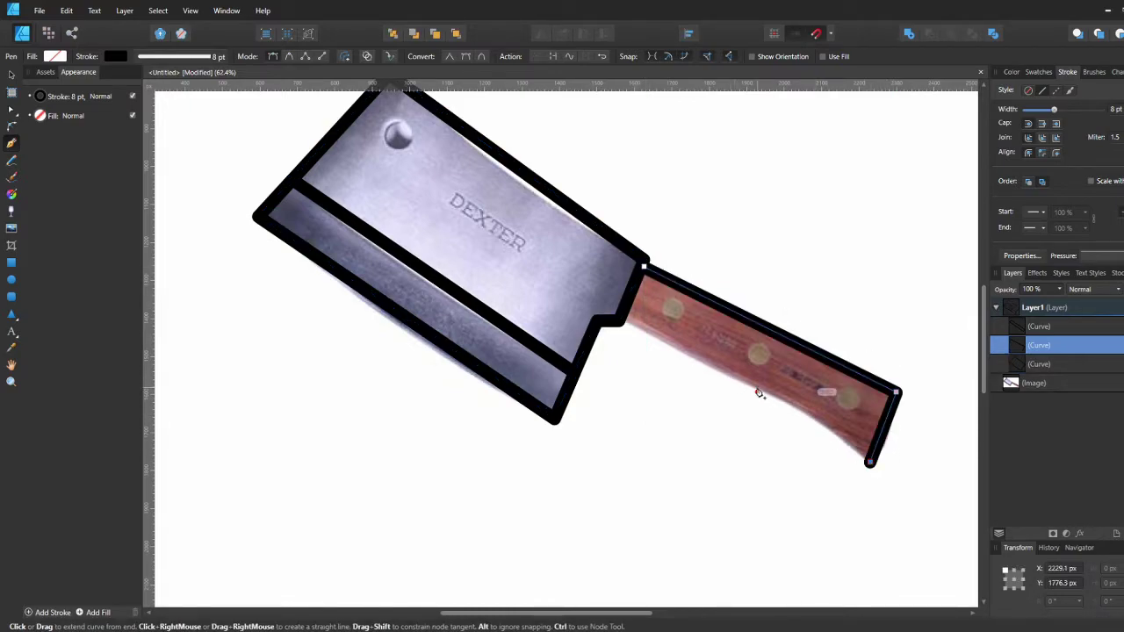
click(748, 385)
click(620, 322)
click(643, 265)
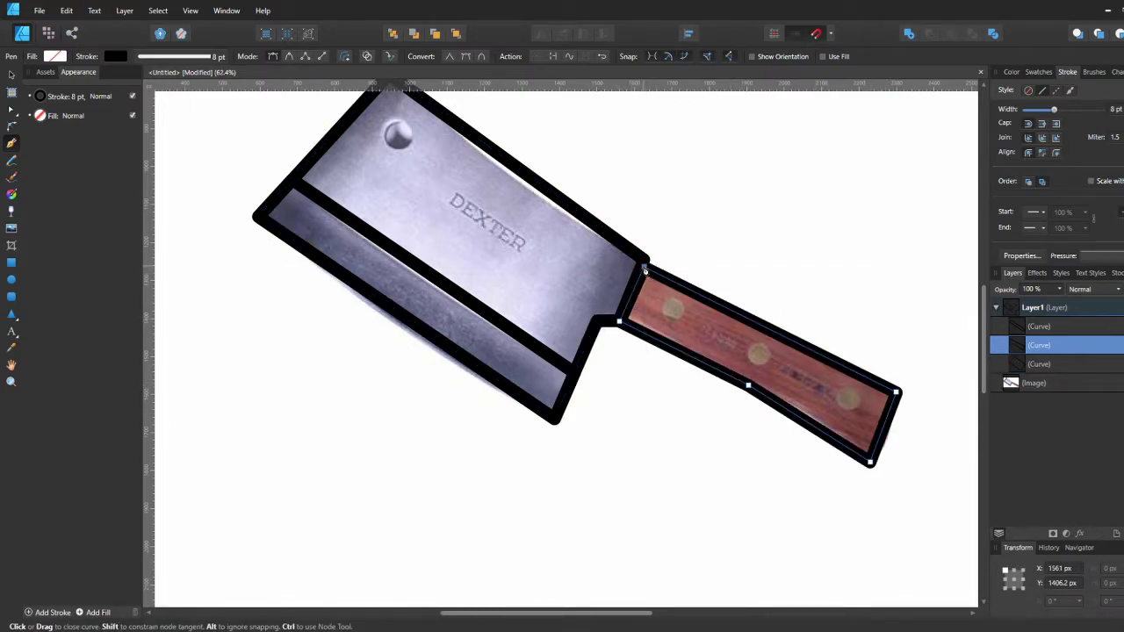
Place the blade outline above the handle outline in the layer order
drag(1014, 369, 1020, 337)
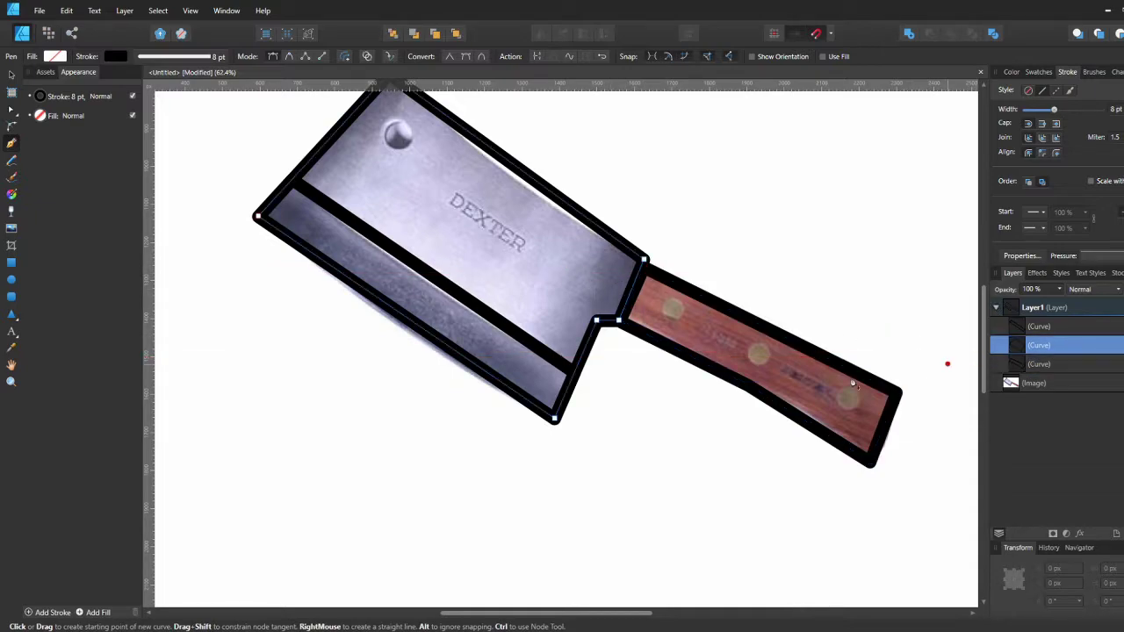
scroll(664, 394, up, 3)
key(ctrl+d)
scroll(665, 395, down, 1)
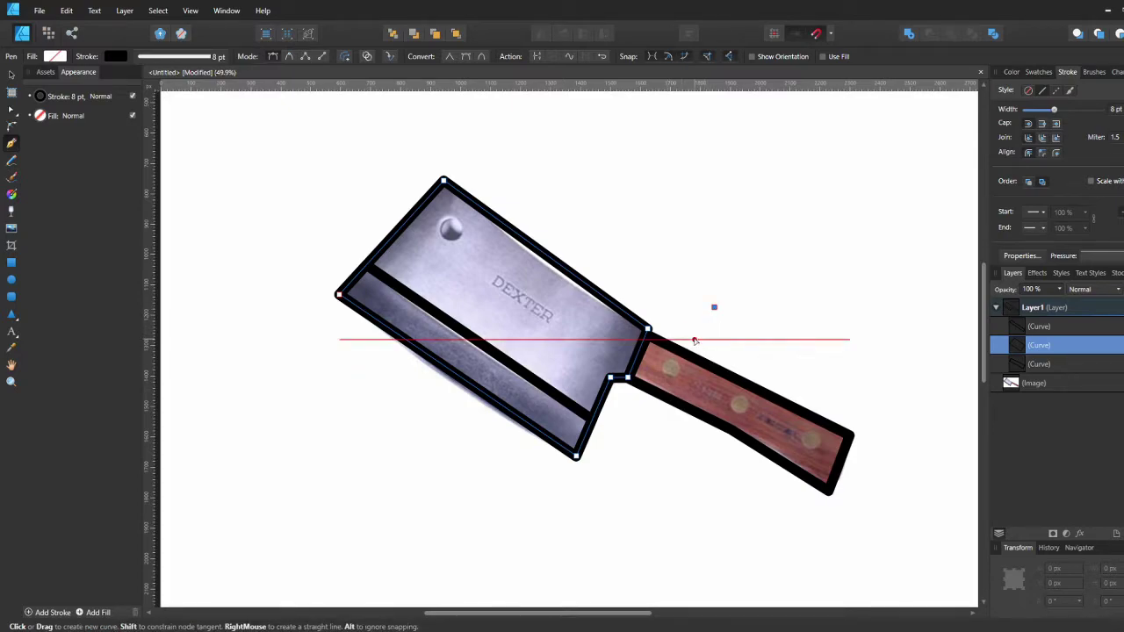
Convert the middle node on the handle's lower edge to a smooth one and shape the handle's long edges into gentle curves
key(a)
click(666, 362)
drag(767, 393, 725, 435)
click(309, 58)
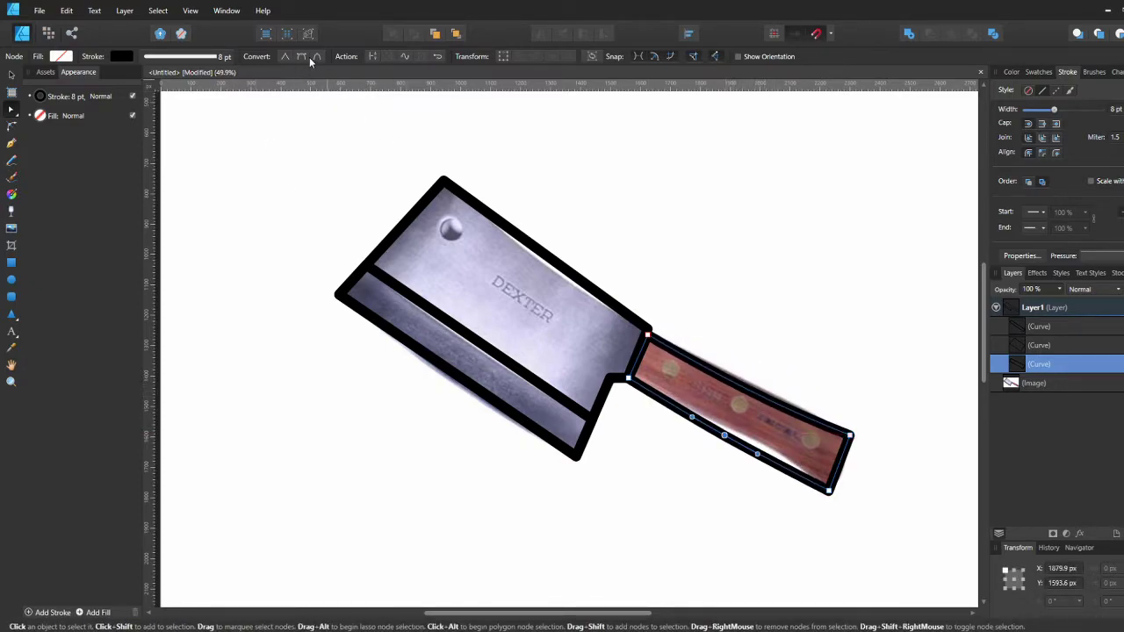
drag(758, 454, 765, 444)
drag(688, 427, 684, 420)
Bend the blade outline's upper and lower edges to follow the curves of the blade in the image
click(700, 355)
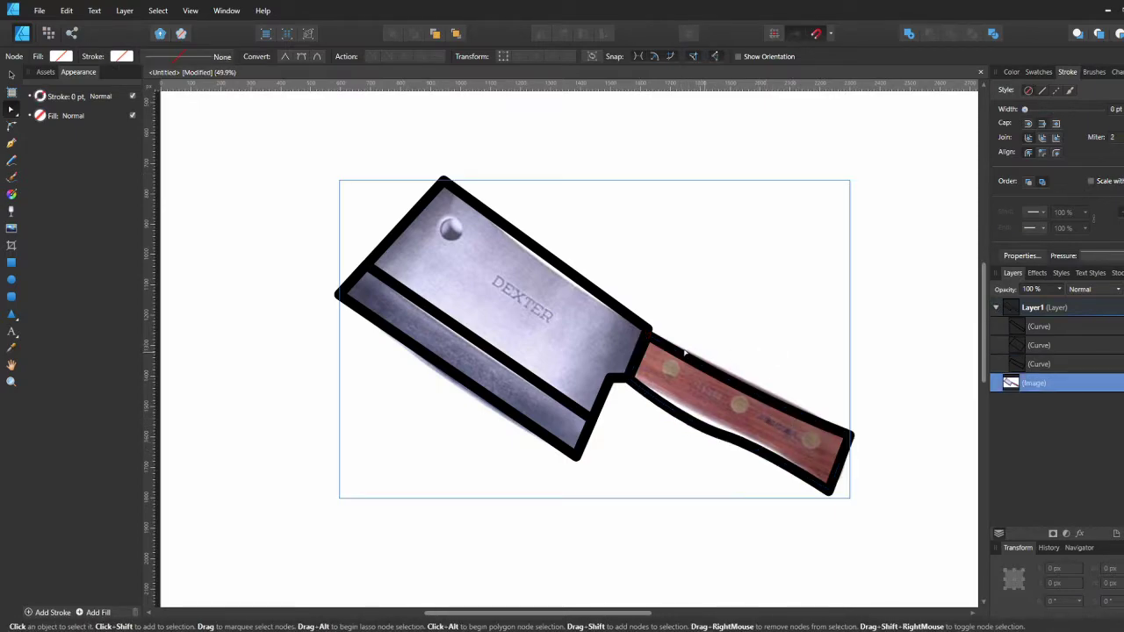
click(578, 279)
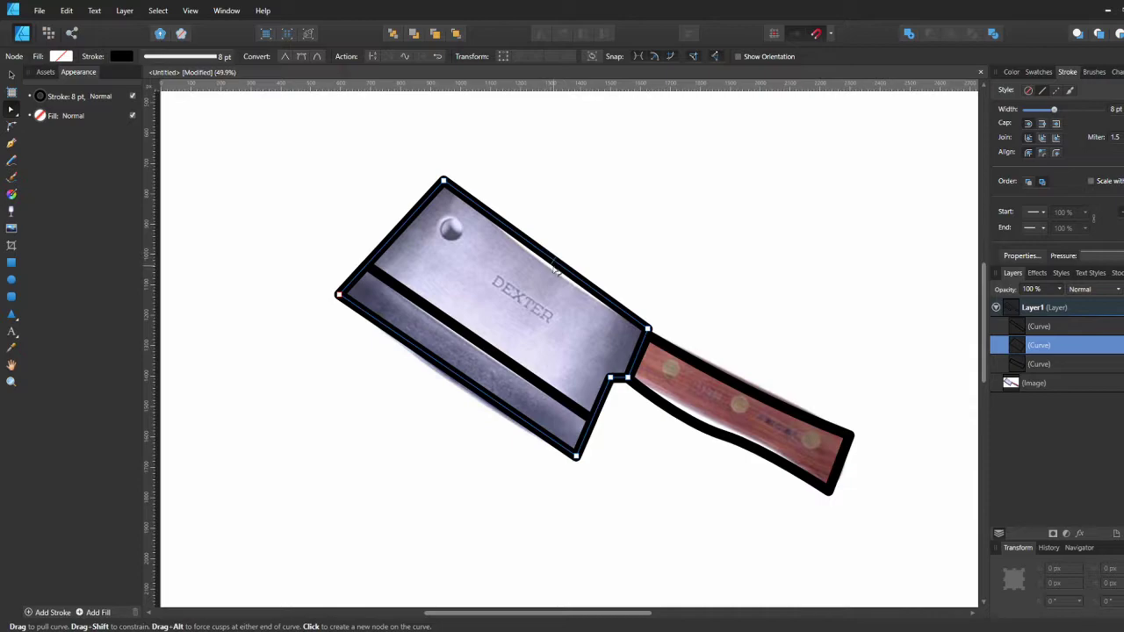
drag(555, 272, 545, 278)
drag(462, 376, 455, 395)
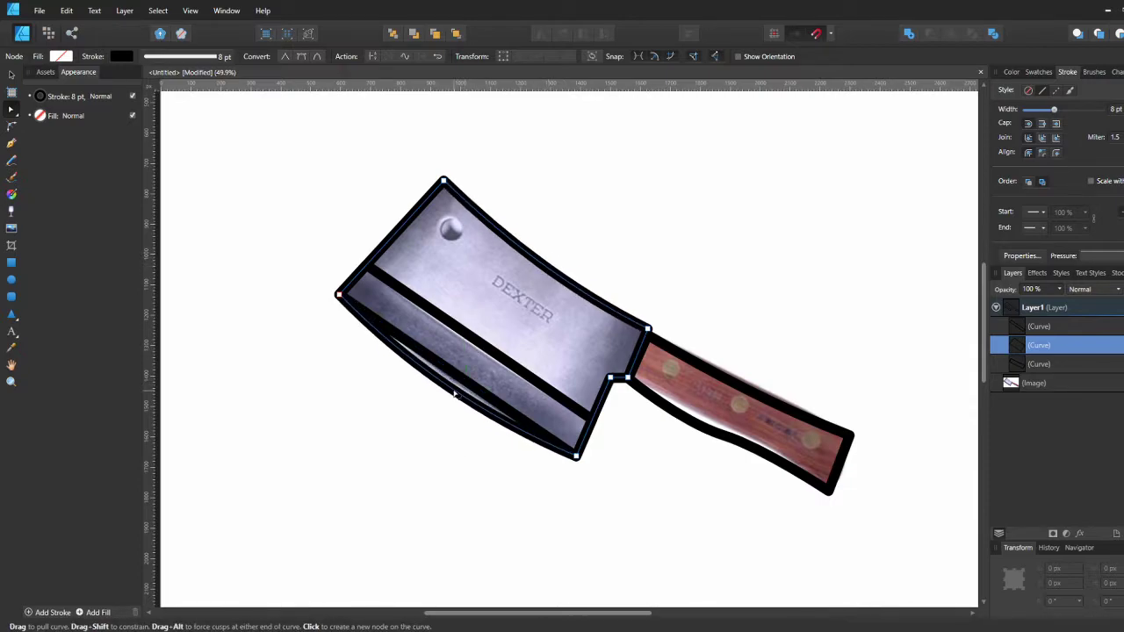
Replace the closed cutting-edge band with a single line bowed parallel to the blade's lower edge, and round the handle's end edge outward
click(457, 383)
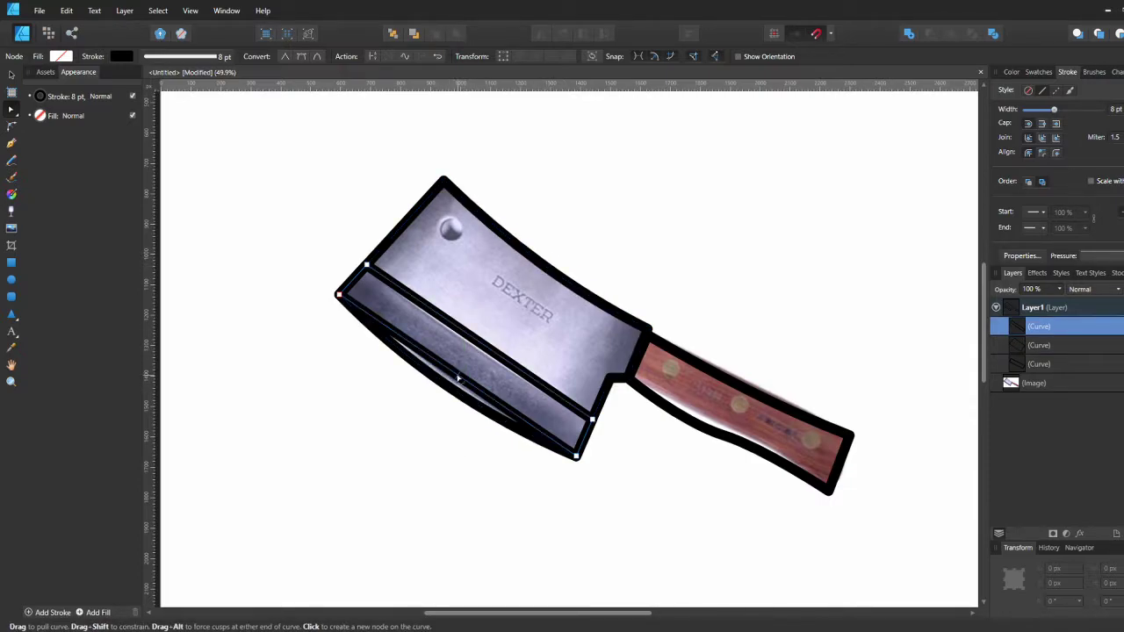
key(Delete)
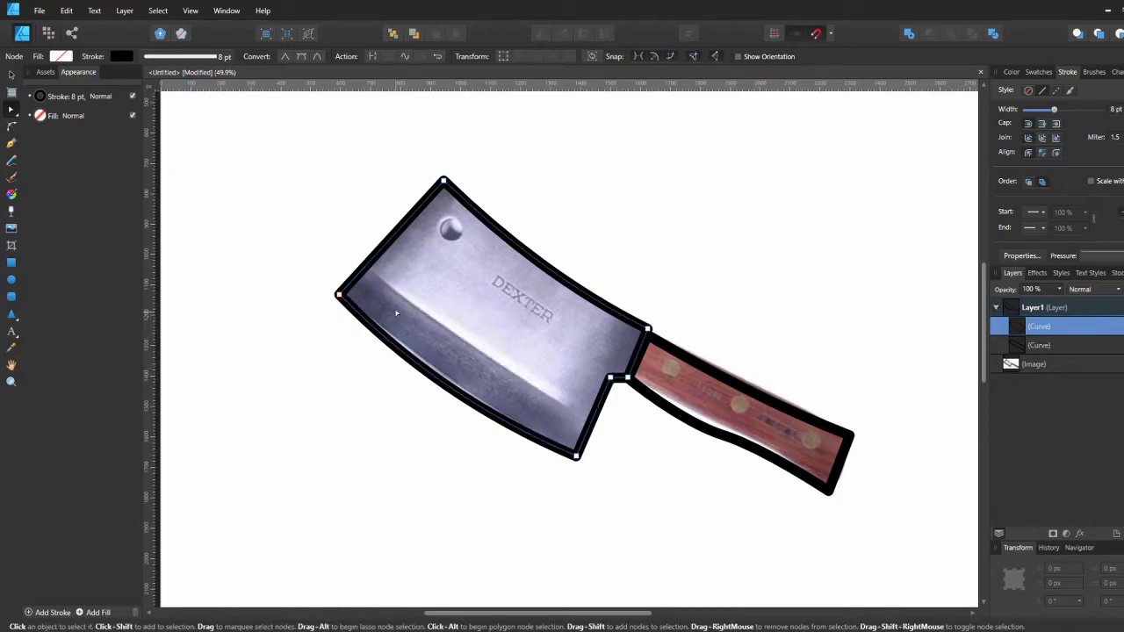
key(ctrl+z)
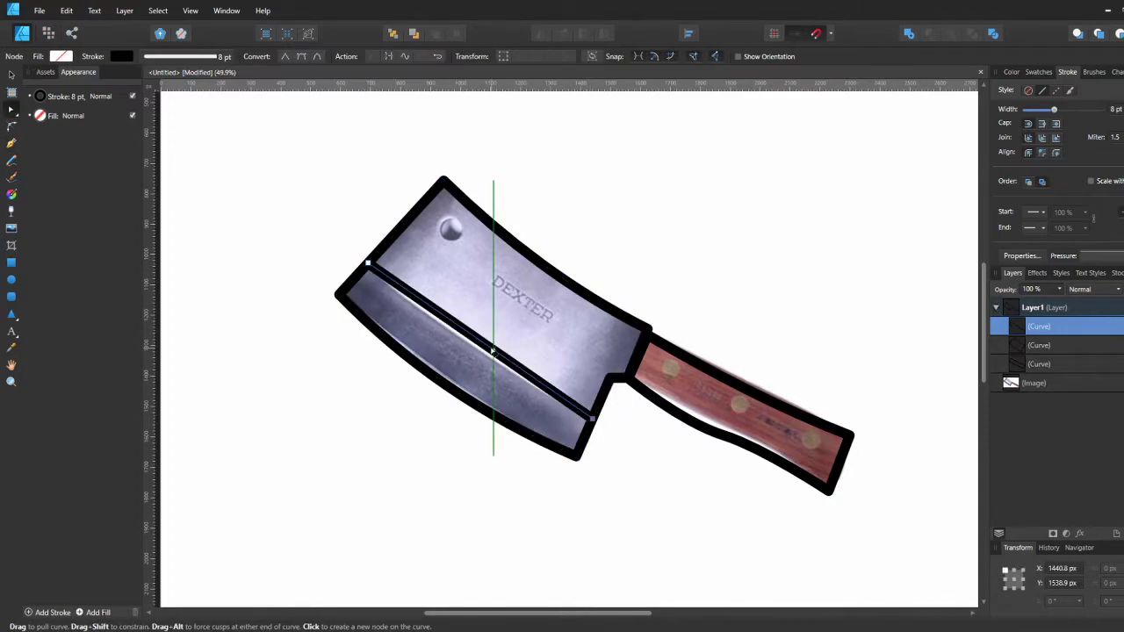
drag(493, 351, 490, 367)
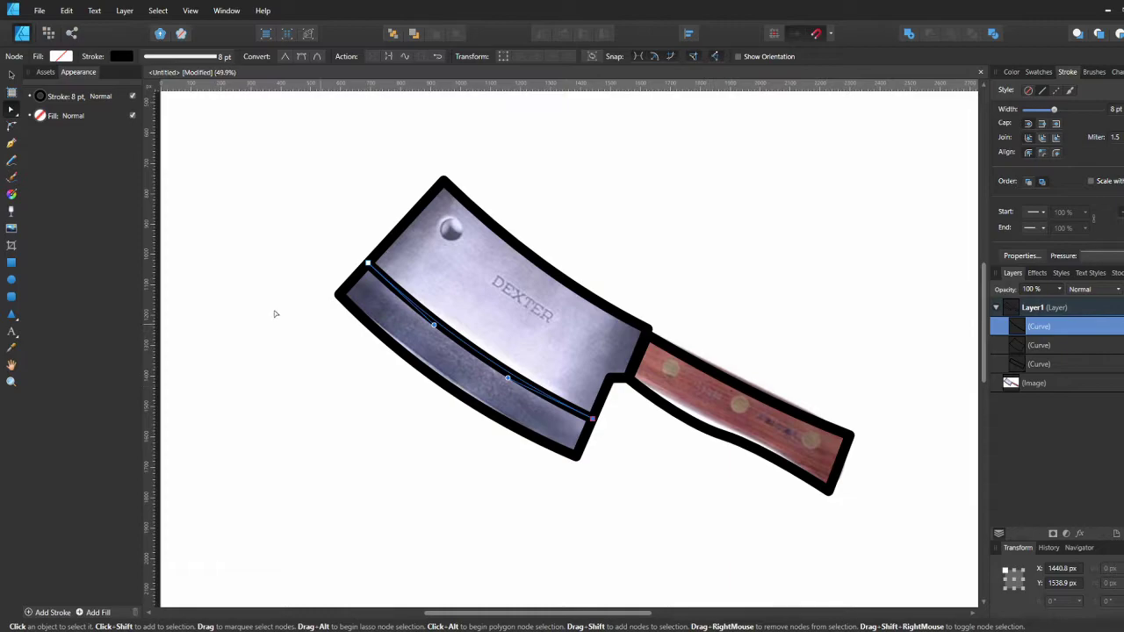
click(850, 473)
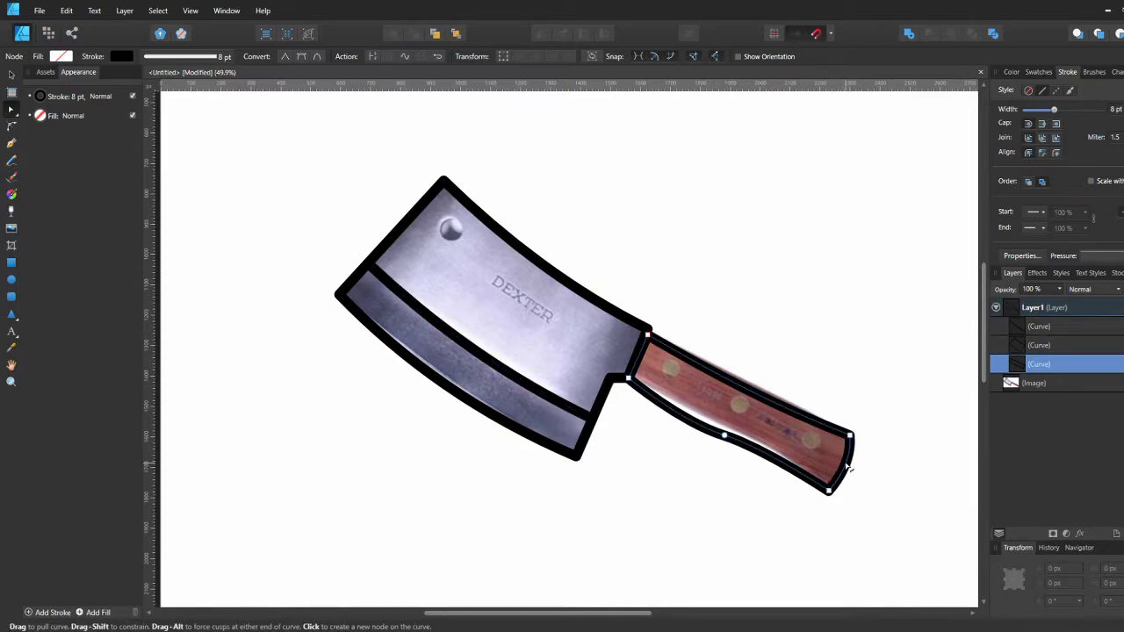
Draw a circle about 108 px wide over the blade's hole and set its stroke width to 4 pt
click(12, 280)
drag(448, 228, 468, 248)
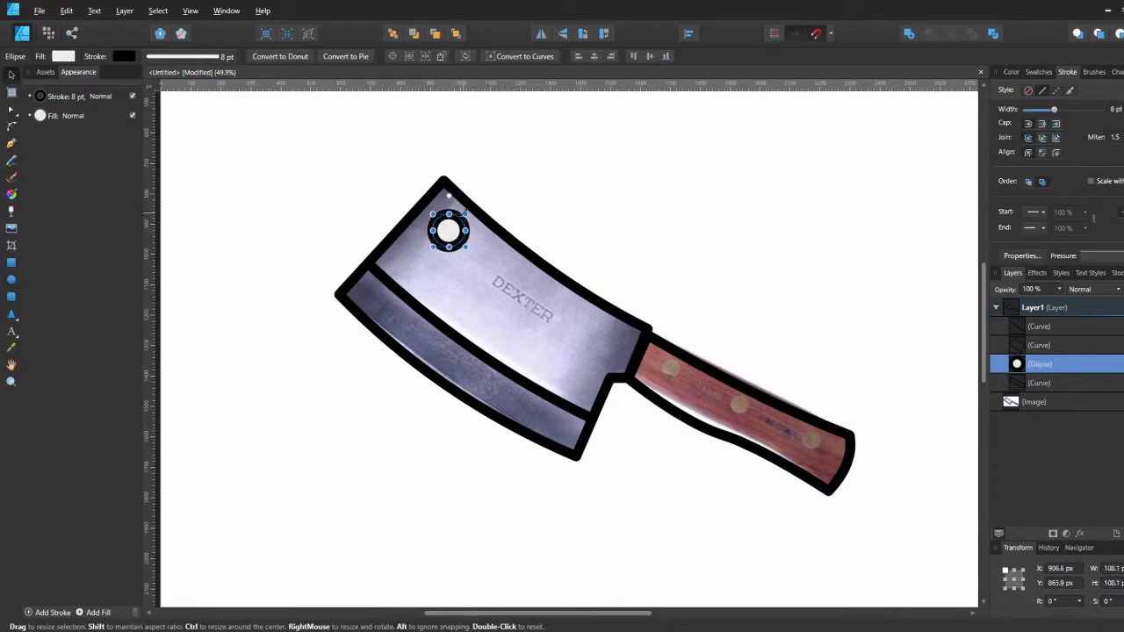
click(124, 56)
text(4)
key(Return)
click(461, 178)
click(460, 236)
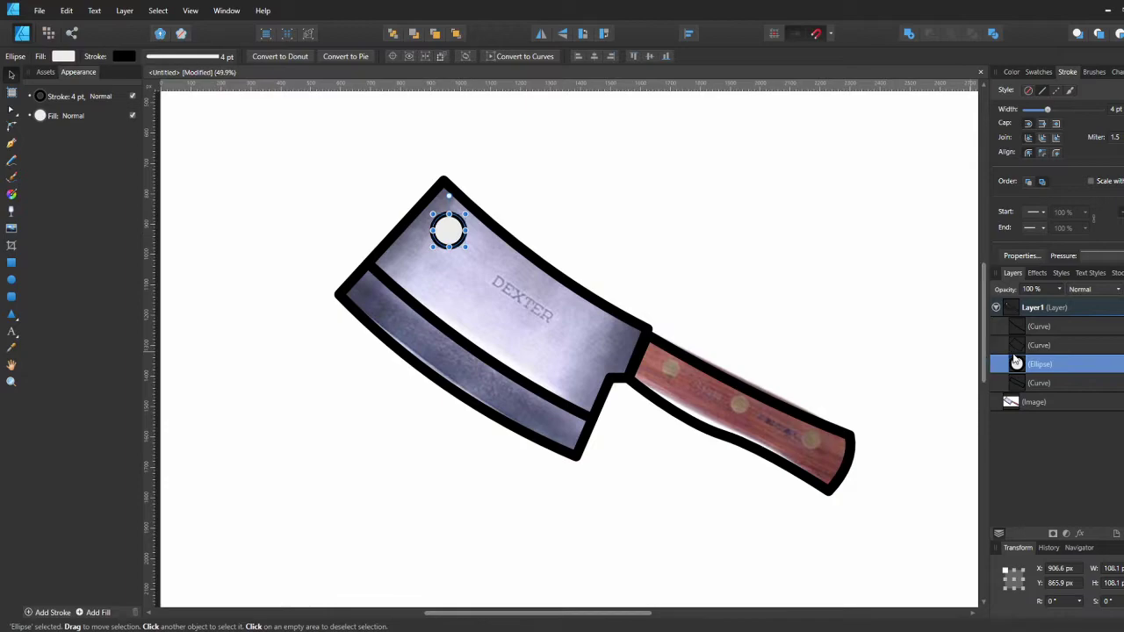
Raise the hole circle to the top of the layer and place smaller copies about 60 px wide over the three handle rivets
drag(1015, 360, 1018, 323)
mouse_move(443, 241)
mouse_down()
mouse_move(686, 391)
mouse_move(674, 385)
mouse_move(688, 363)
mouse_move(671, 375)
mouse_move(814, 446)
mouse_up()
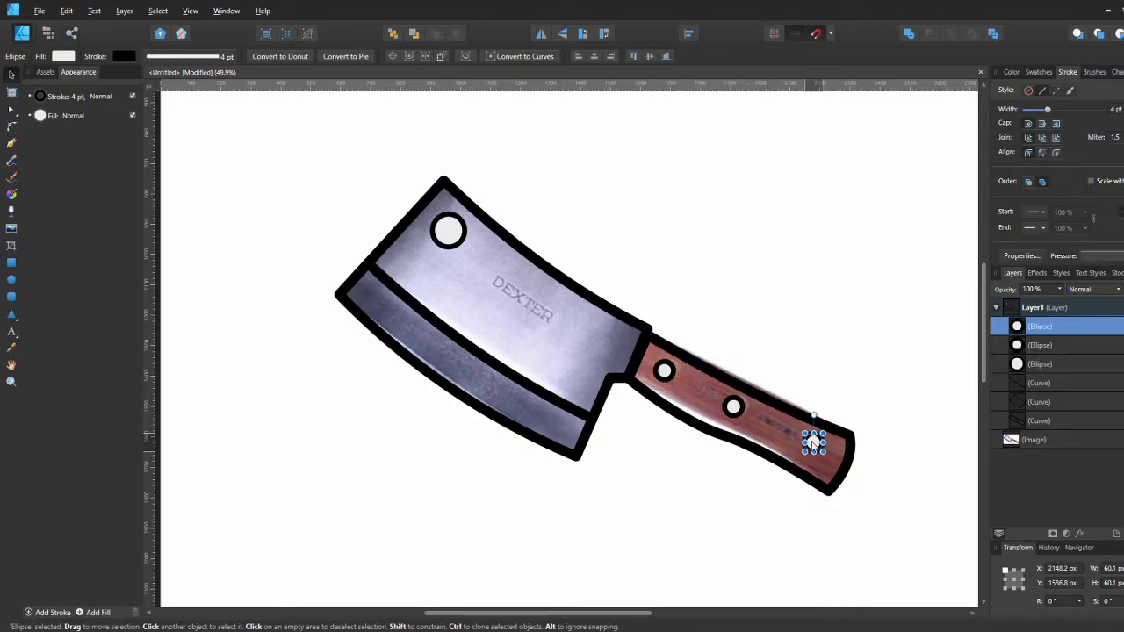
Hide the cleaver reference image
click(798, 371)
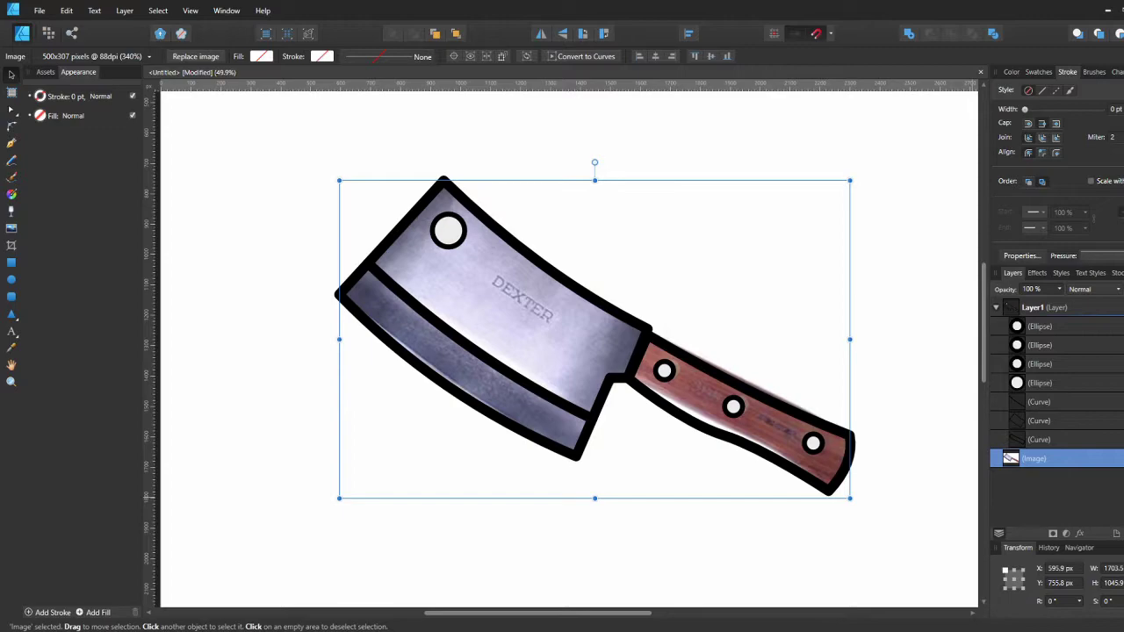
click(1122, 459)
click(883, 344)
Nudge the three rivet circles down so they sit centred within the handle
click(817, 445)
key(shift+Down)
key(shift+Down)
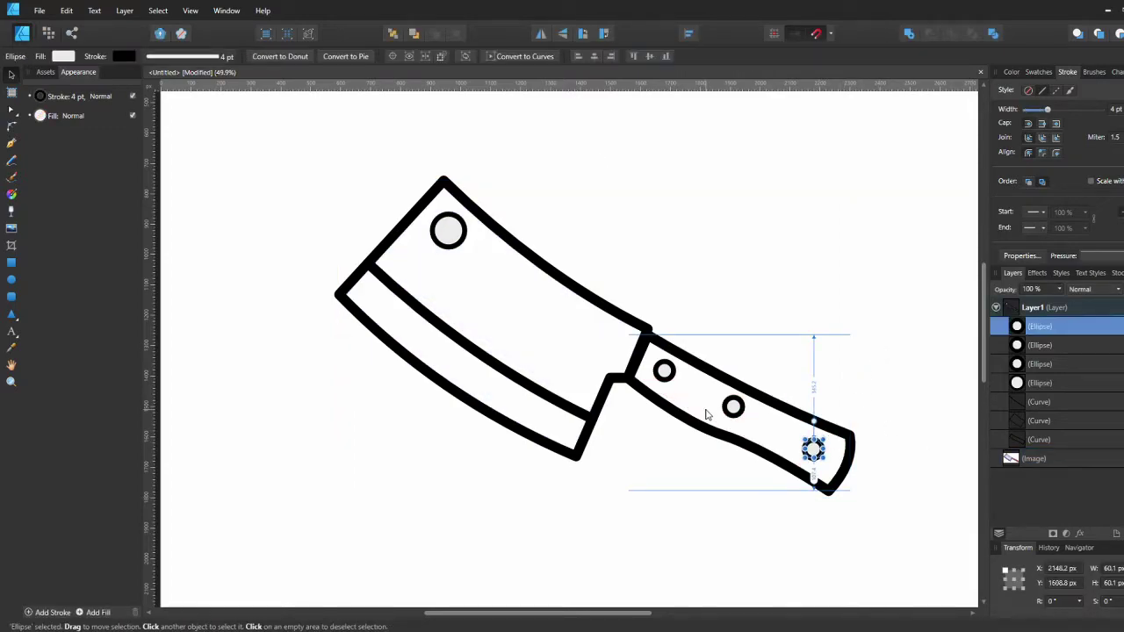
click(664, 377)
shift+click(734, 412)
key(shift+Down)
key(shift+Down)
key(shift+Up)
click(754, 405)
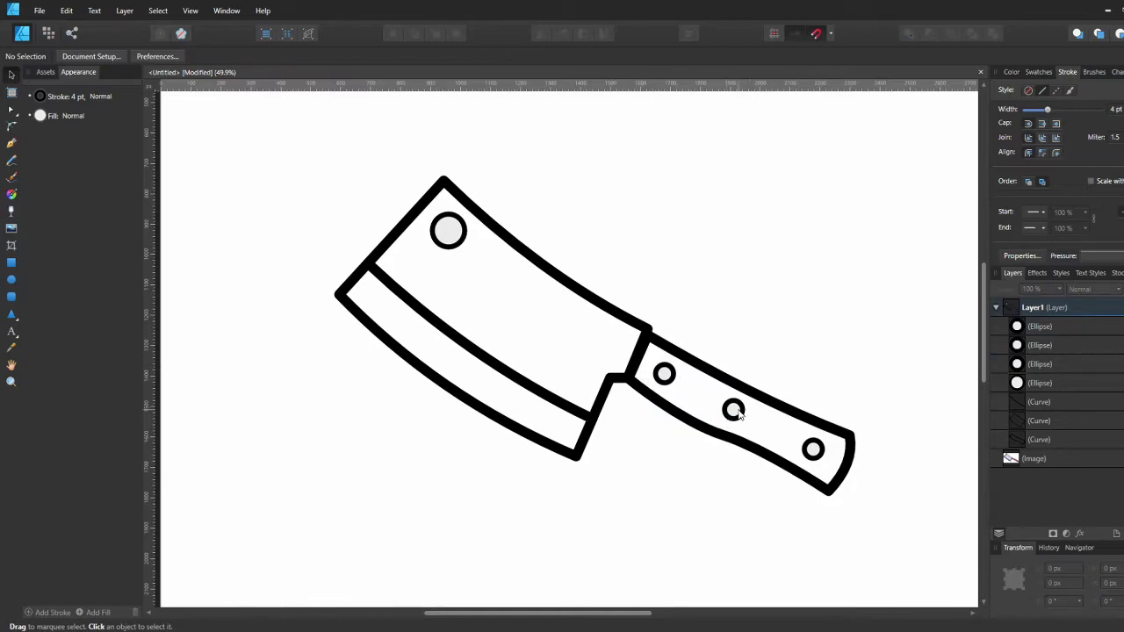
Nudge the middle rivet circle slightly to the left
click(739, 413)
key(shift+Left)
key(shift+Down)
key(shift+Up)
click(715, 334)
Save the document as an Affinity file named Cleaver in the AffinityWork folder
key(ctrl+s)
text(Cleaver)
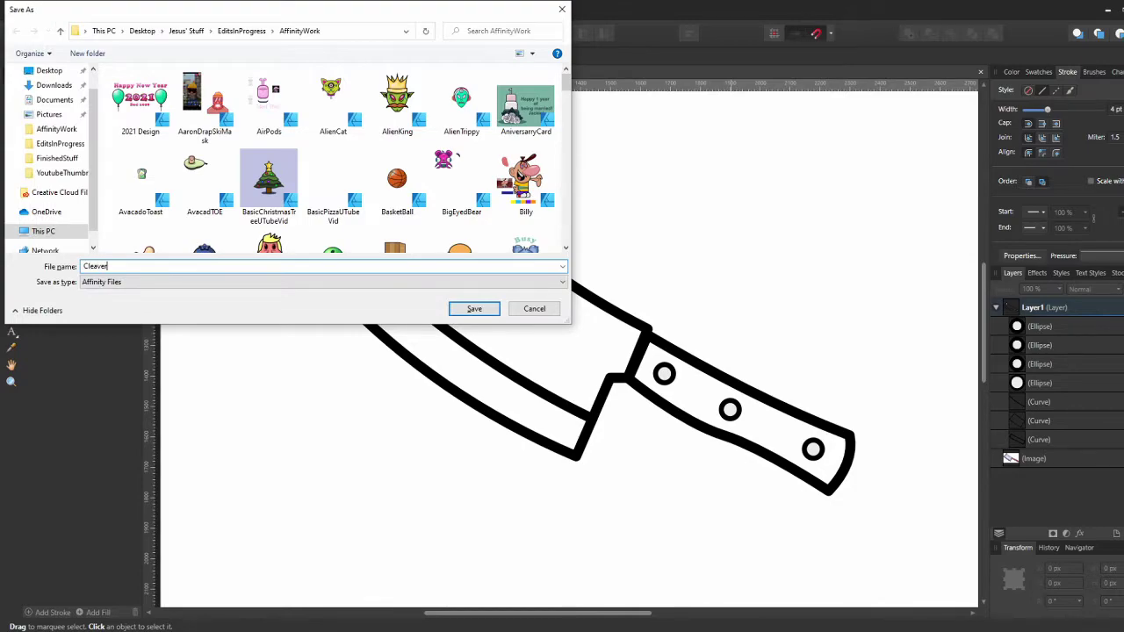
key(Return)
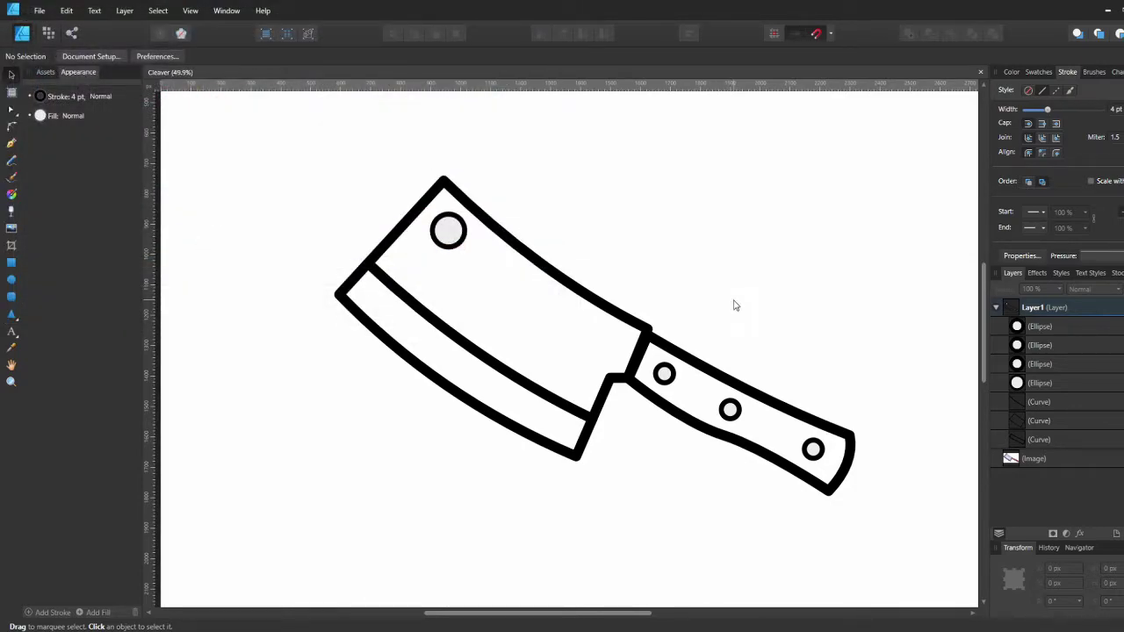
Duplicate the line-art layer and expand the upper copy to show its curves and ellipses
click(1000, 307)
click(1001, 309)
key(ctrl+j)
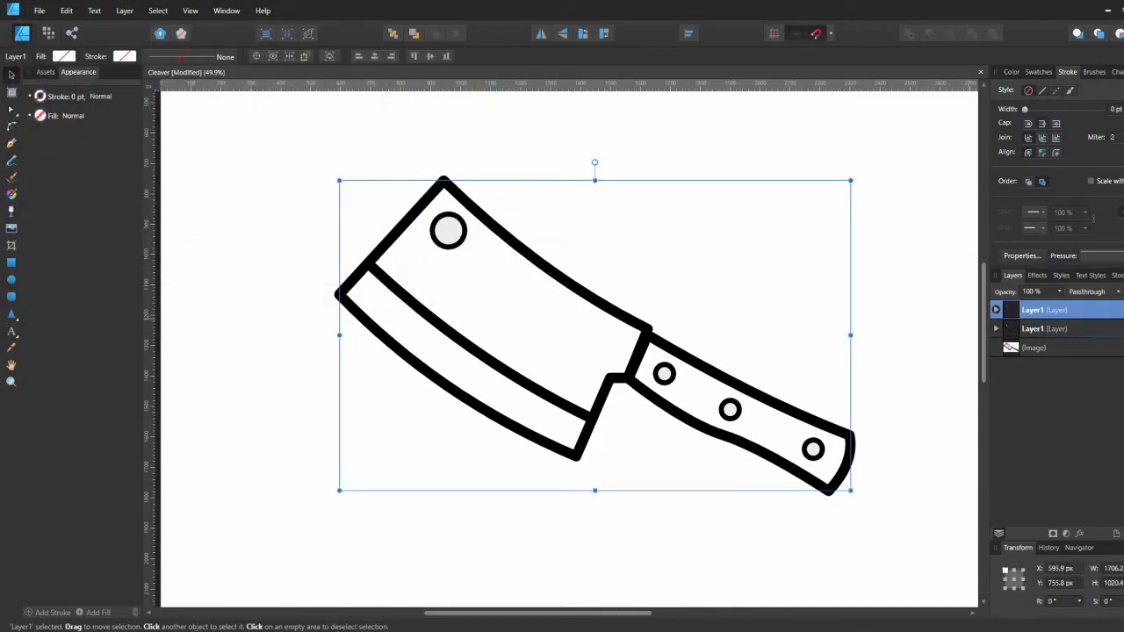
click(997, 310)
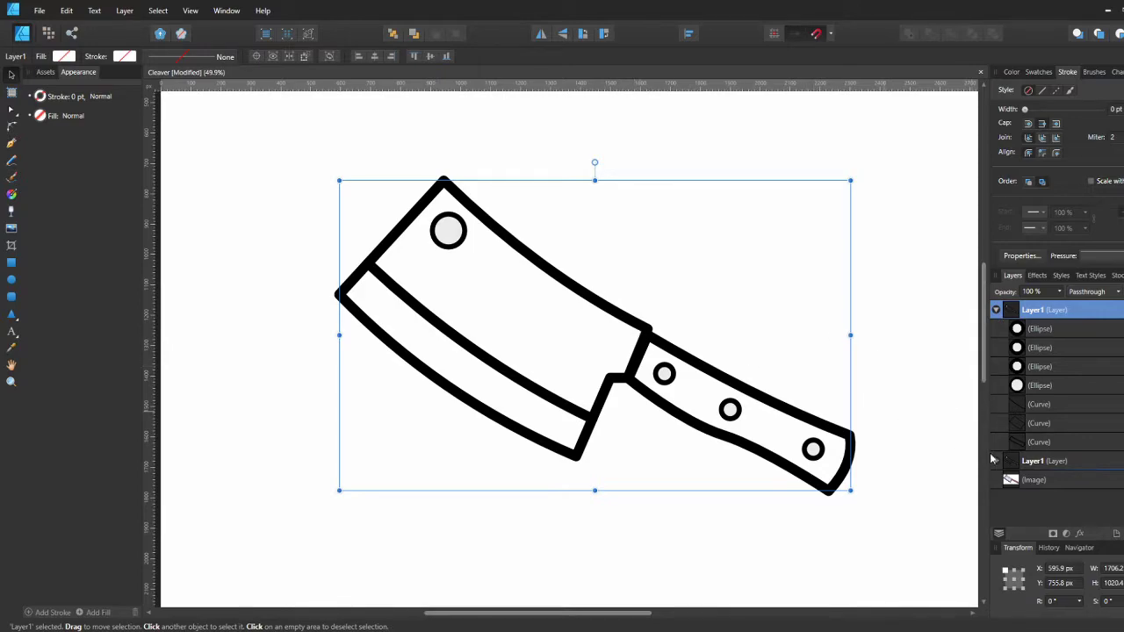
Duplicate the blade outline curve and remove the stroke from the lower copy
click(1023, 443)
click(1023, 423)
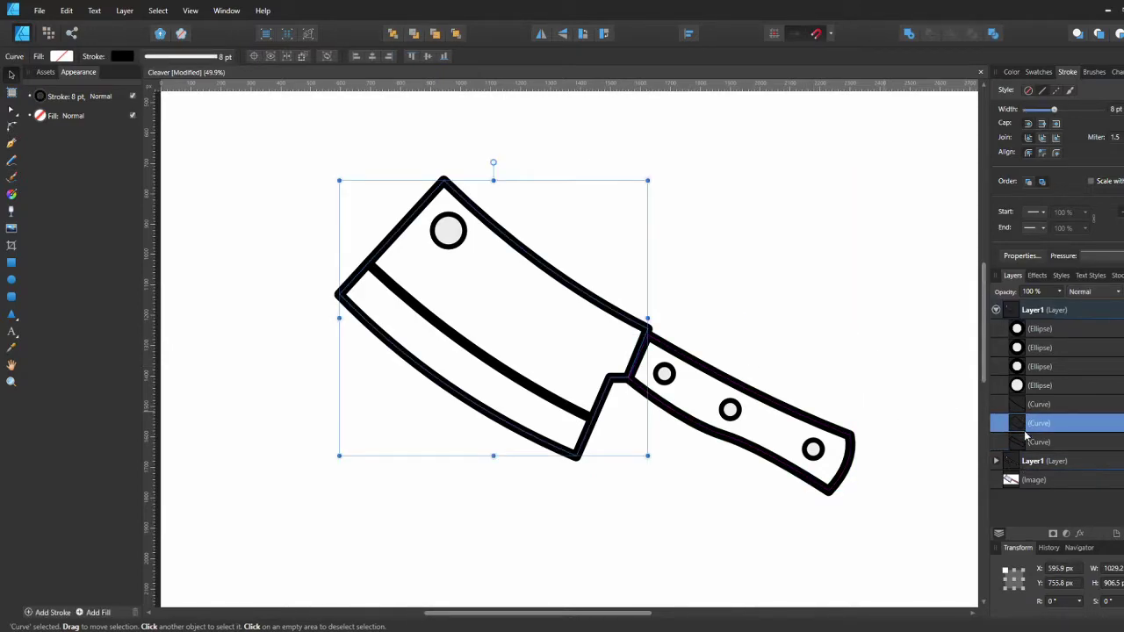
key(ctrl+j)
click(1020, 442)
click(123, 57)
click(209, 79)
Fill the strokeless blade copy with bright green, CMYK 56, 0, 100, 0
click(68, 56)
click(67, 56)
click(59, 79)
click(51, 99)
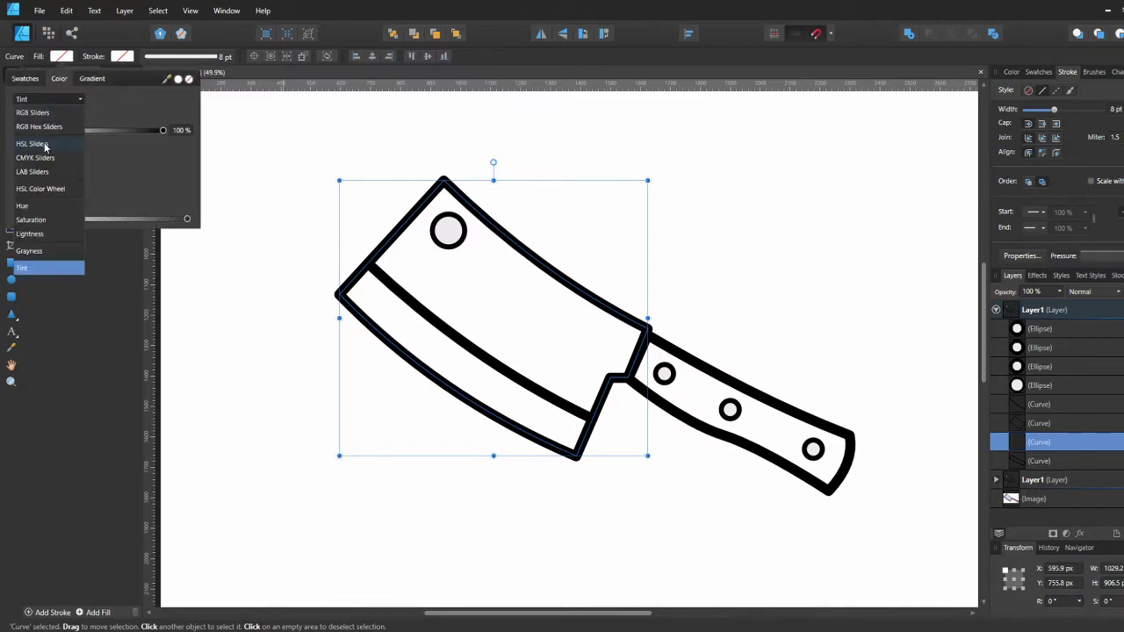
click(40, 158)
click(111, 187)
drag(111, 187, 69, 182)
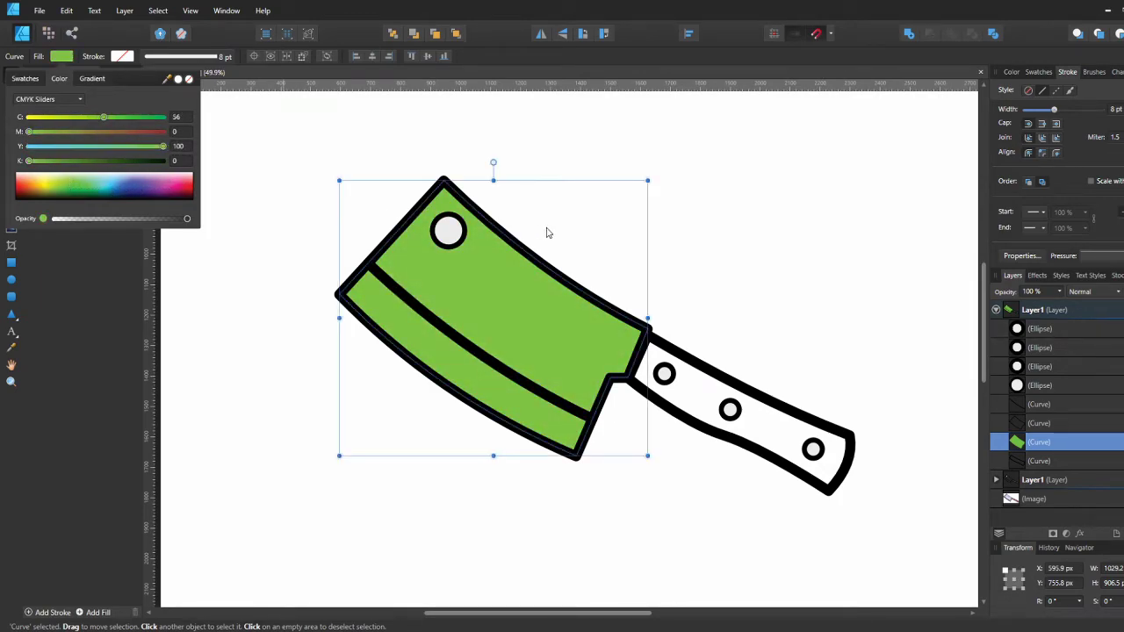
Switch the green fill's colour values to RGB hex and copy the hex code 7EC242
click(238, 218)
click(44, 116)
click(64, 160)
click(39, 186)
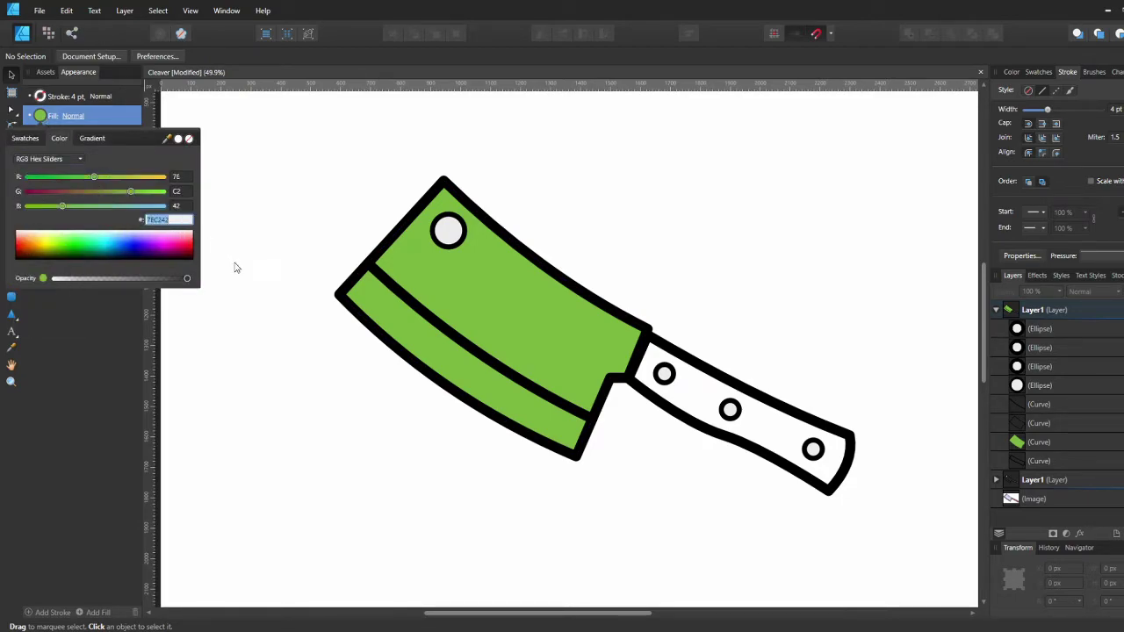
key(Escape)
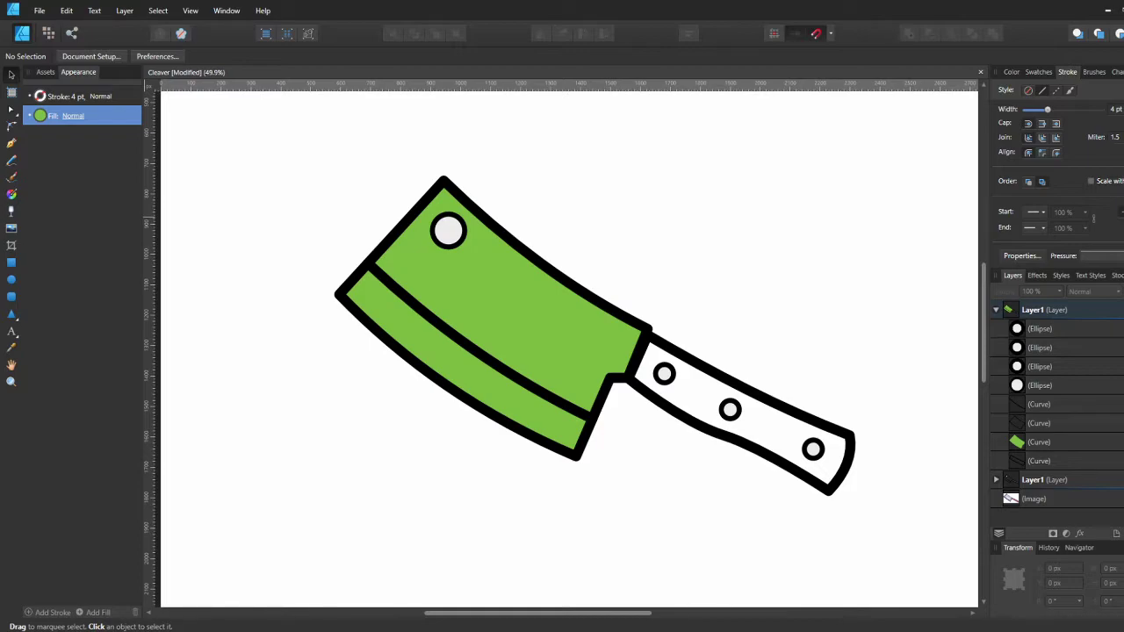
Paste the five-colour palette image and place it just above the cleaver
click(873, 32)
drag(939, 132, 307, 580)
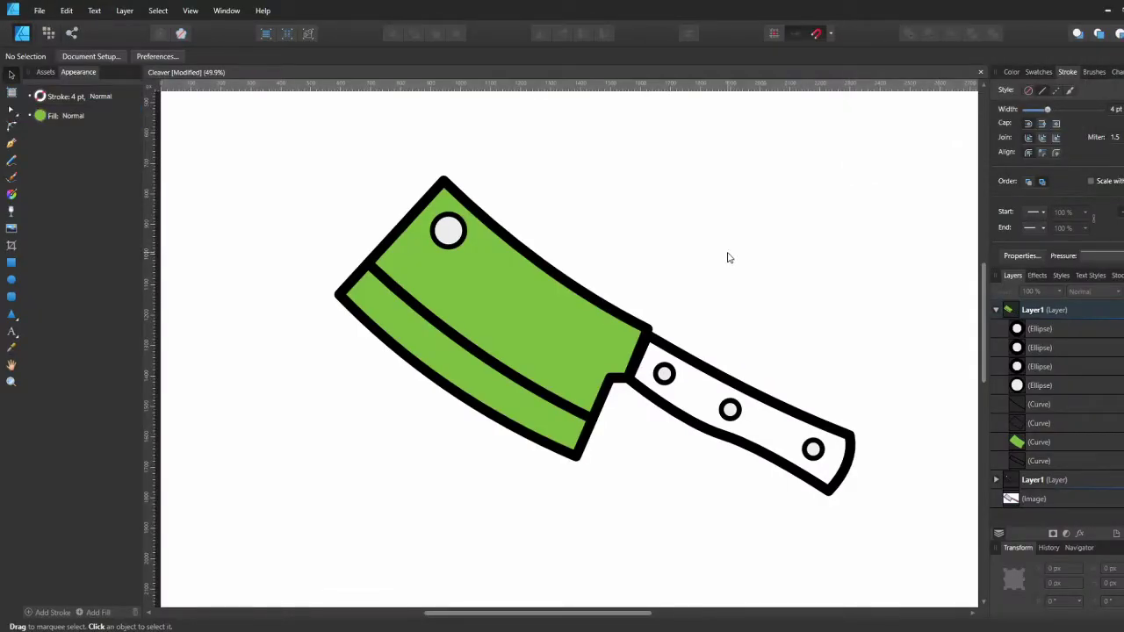
key(ctrl+v)
drag(659, 334, 559, 135)
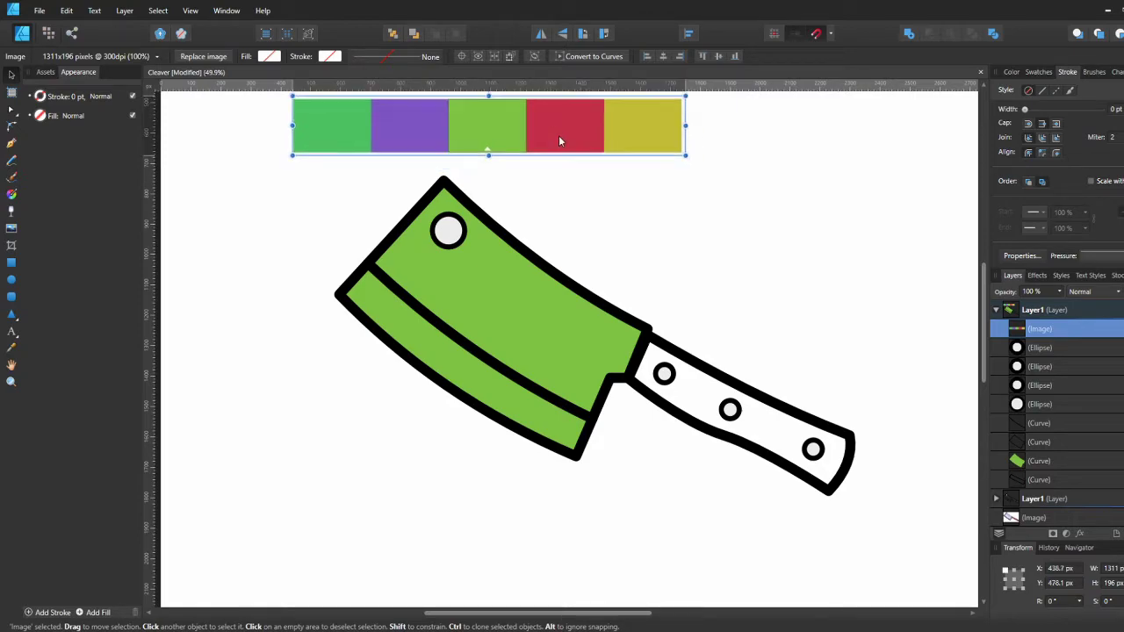
Give the handle a strokeless copy beneath its outline and fill it with the palette's mustard yellow
click(695, 425)
click(125, 58)
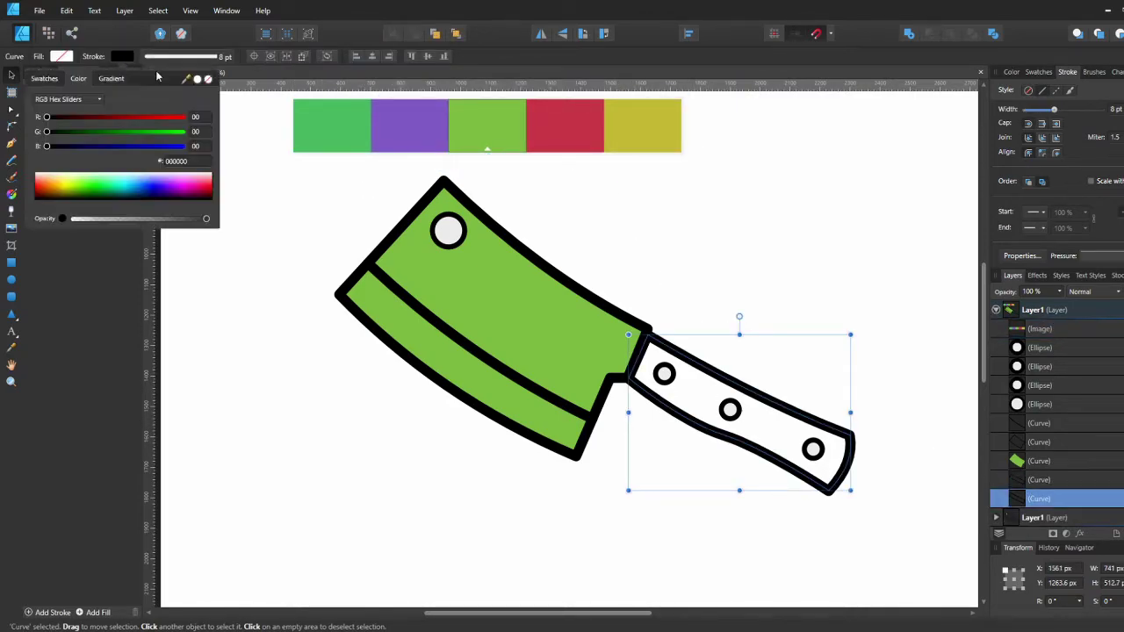
click(209, 79)
click(25, 78)
mouse_move(167, 78)
mouse_down()
mouse_move(258, 151)
mouse_move(605, 127)
mouse_up()
click(698, 253)
Fill all three handle rivet circles with the palette's red
click(731, 411)
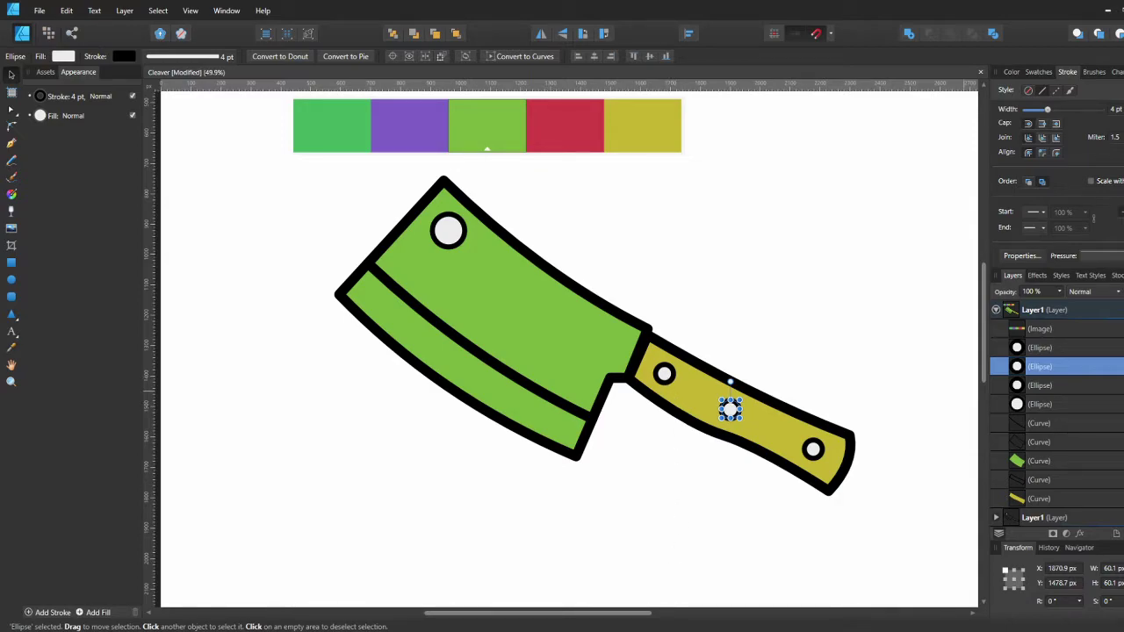
click(813, 450)
shift+click(731, 410)
shift+click(665, 374)
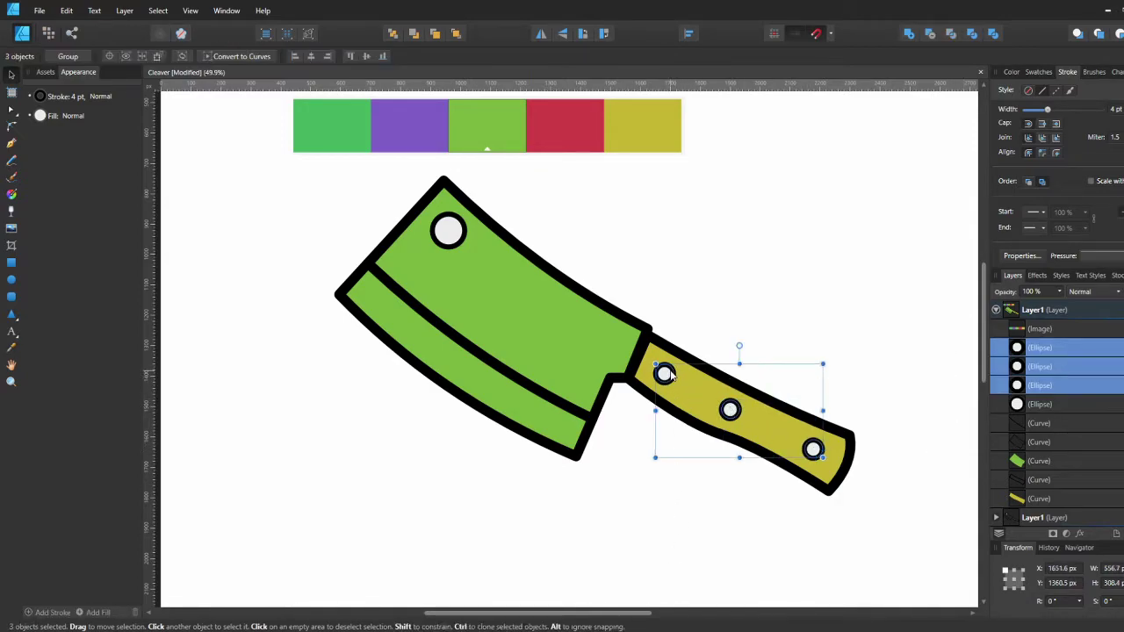
click(54, 117)
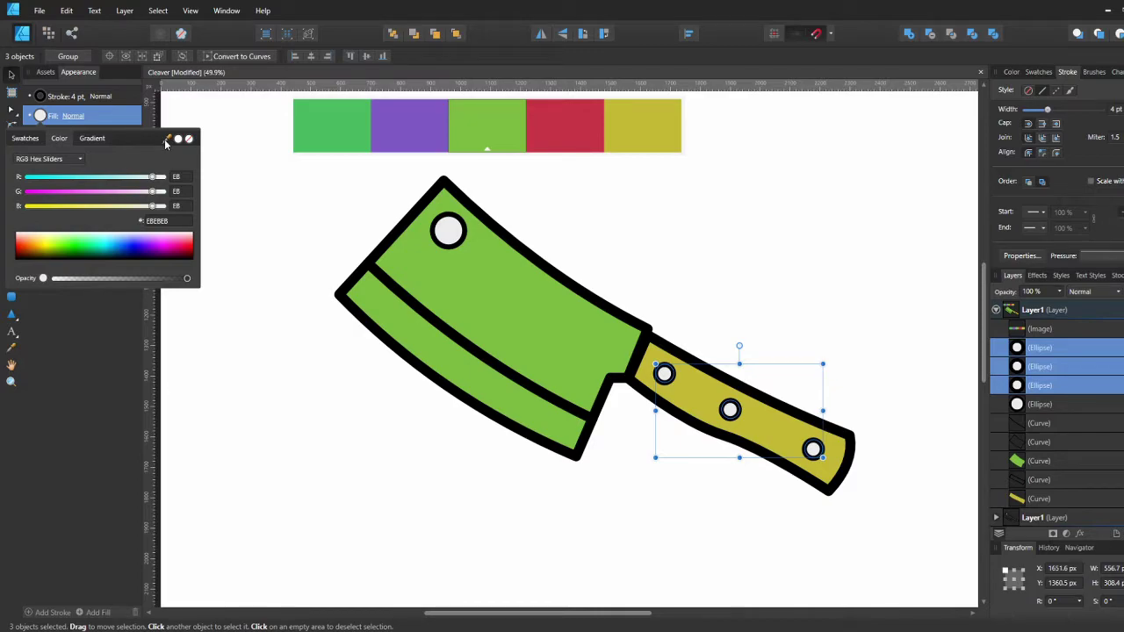
drag(168, 141, 538, 124)
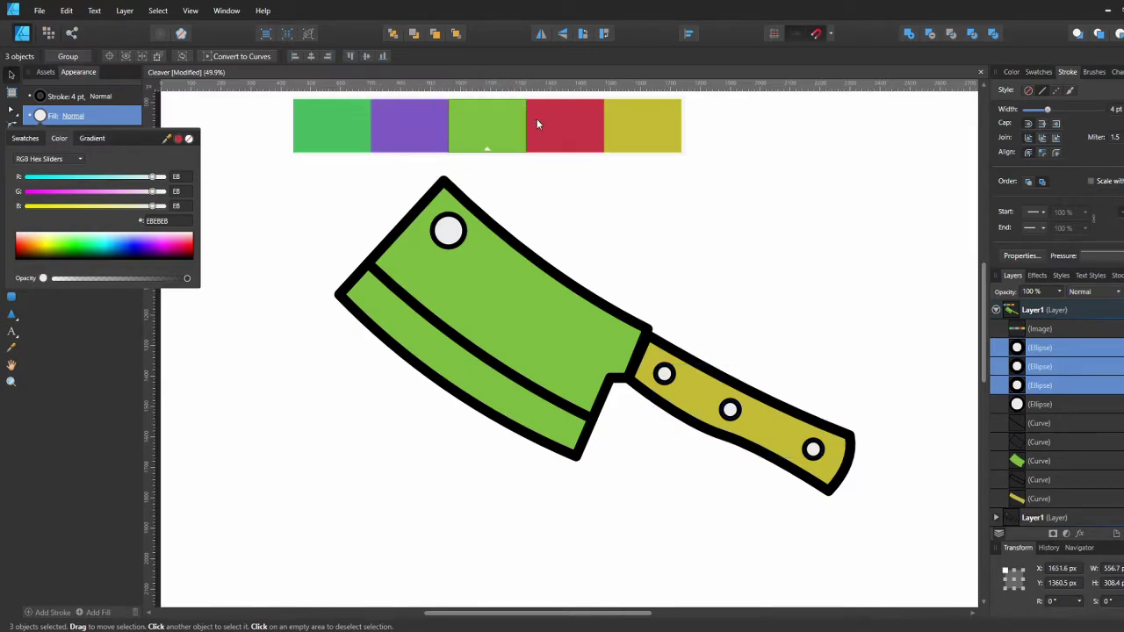
Duplicate the blade's hole circle and remove the fill from the upper copy
click(449, 230)
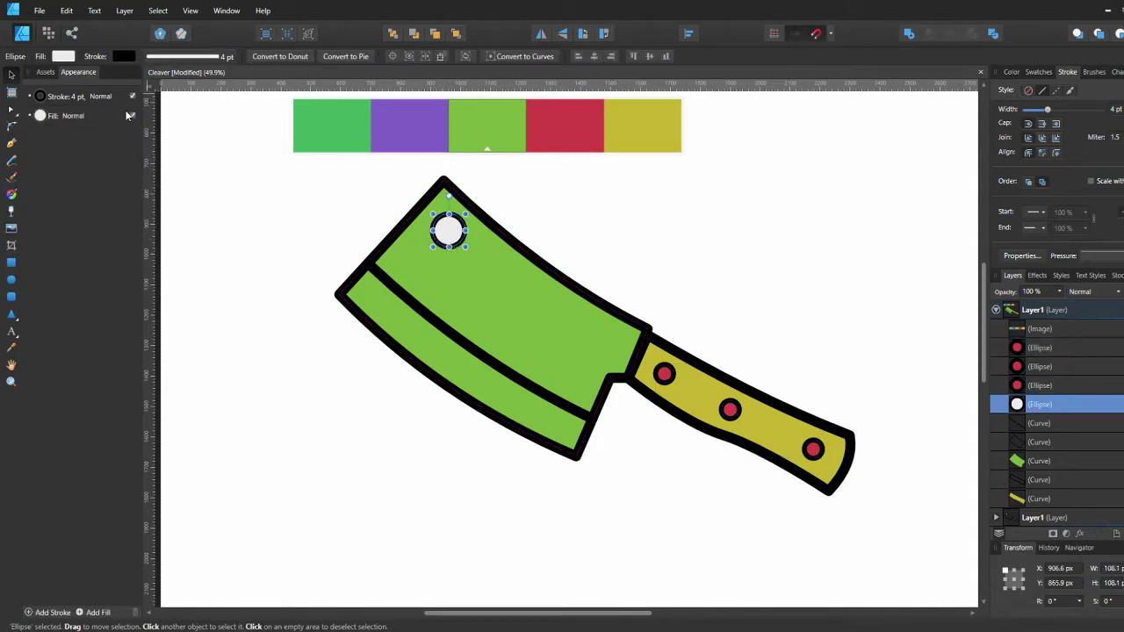
click(64, 59)
click(31, 79)
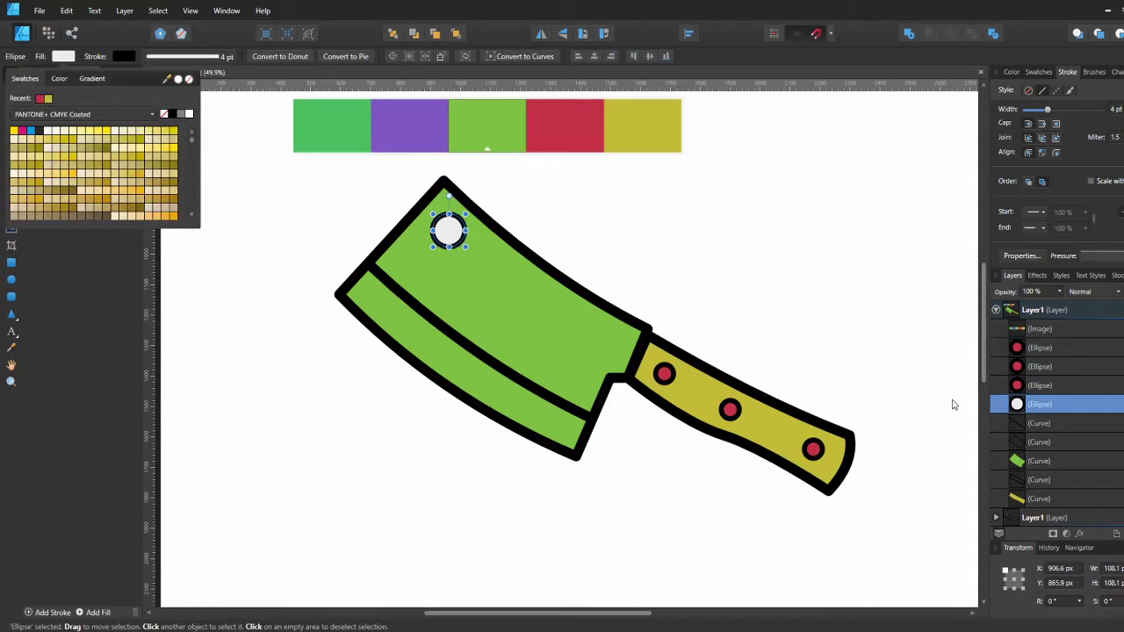
click(1020, 411)
key(ctrl+j)
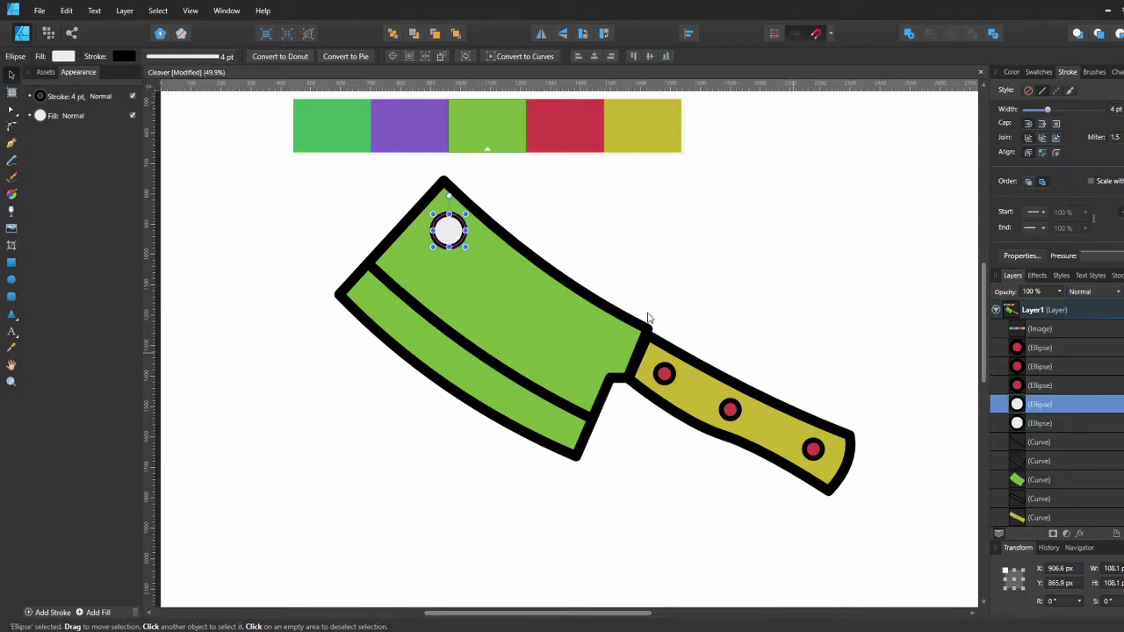
click(63, 57)
click(188, 79)
Fill the lower hole circle with the palette's green and darken it by setting CMYK black to 30
click(1017, 424)
click(1018, 423)
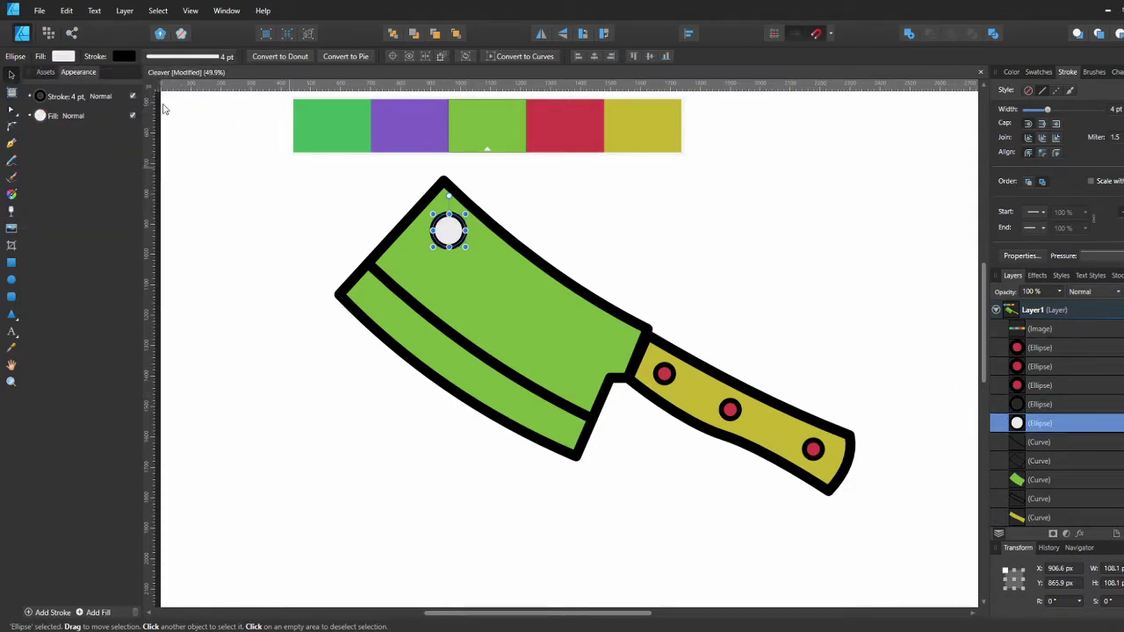
click(63, 56)
drag(170, 81, 489, 139)
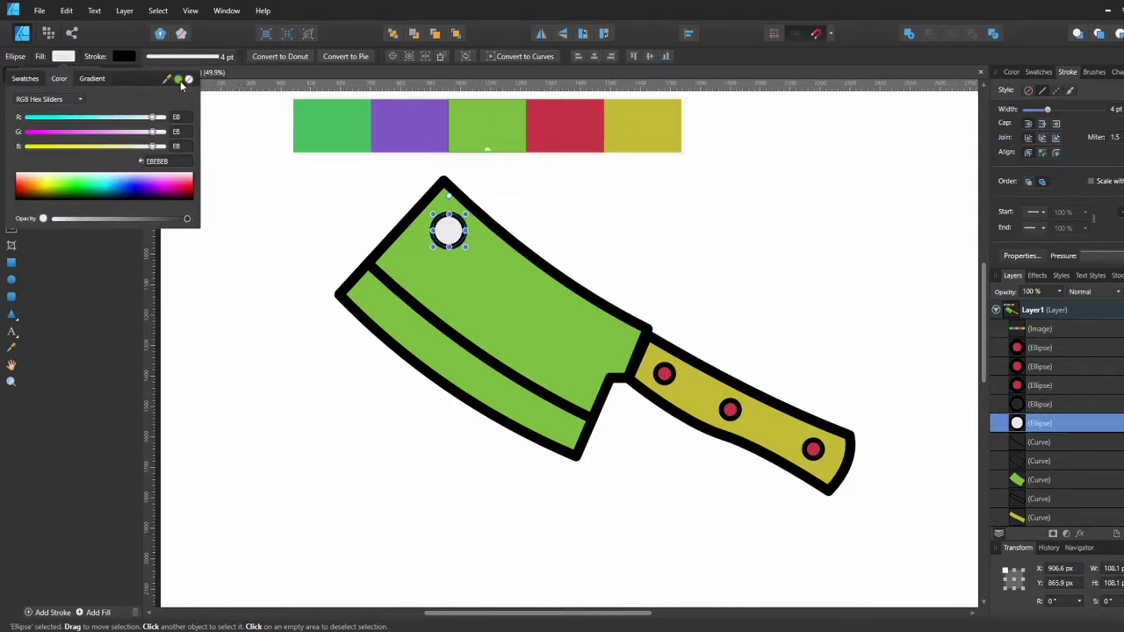
click(178, 79)
click(54, 100)
click(55, 158)
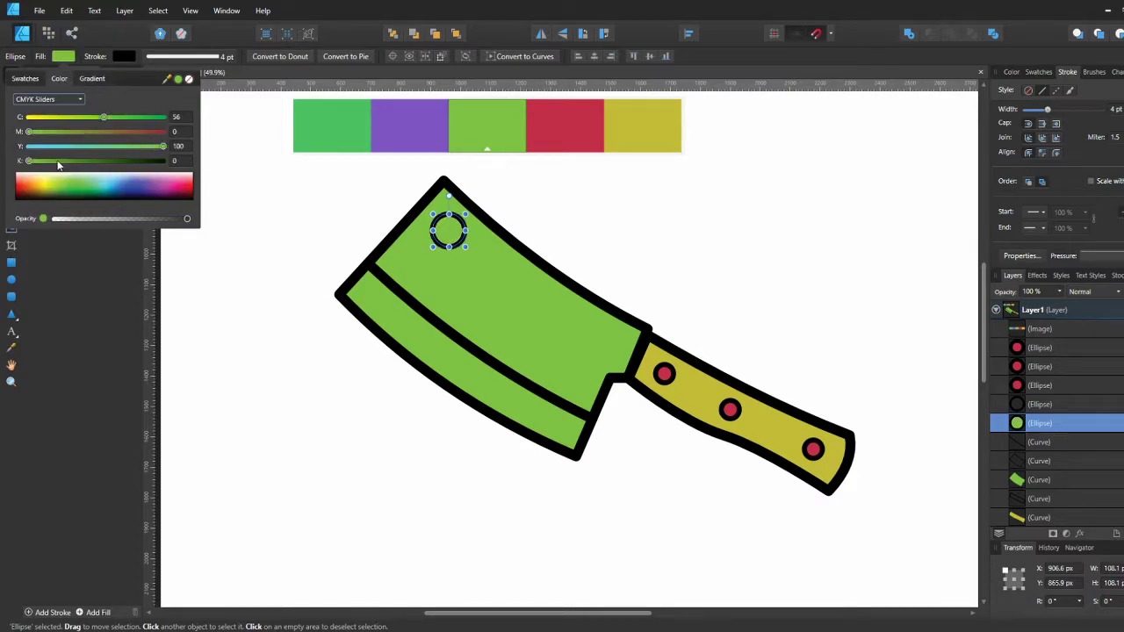
click(122, 161)
click(186, 162)
text(30)
key(Return)
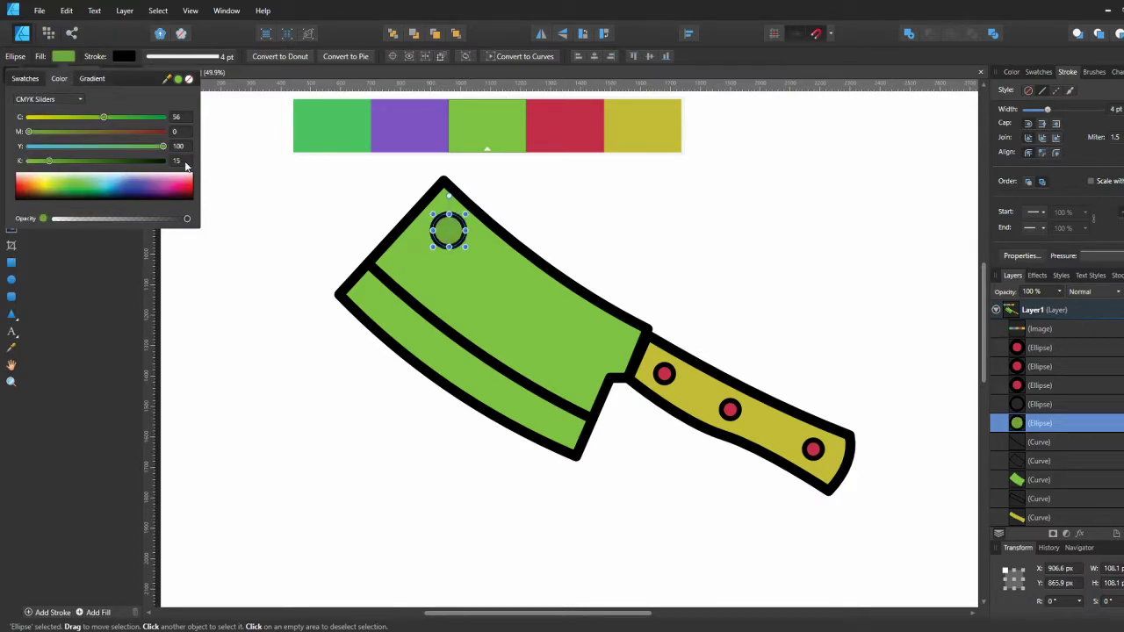
Copy the green hole circle twice with a slight diagonal offset and subtract one from the other to form a crescent
drag(449, 236, 491, 278)
drag(485, 275, 476, 264)
click(930, 34)
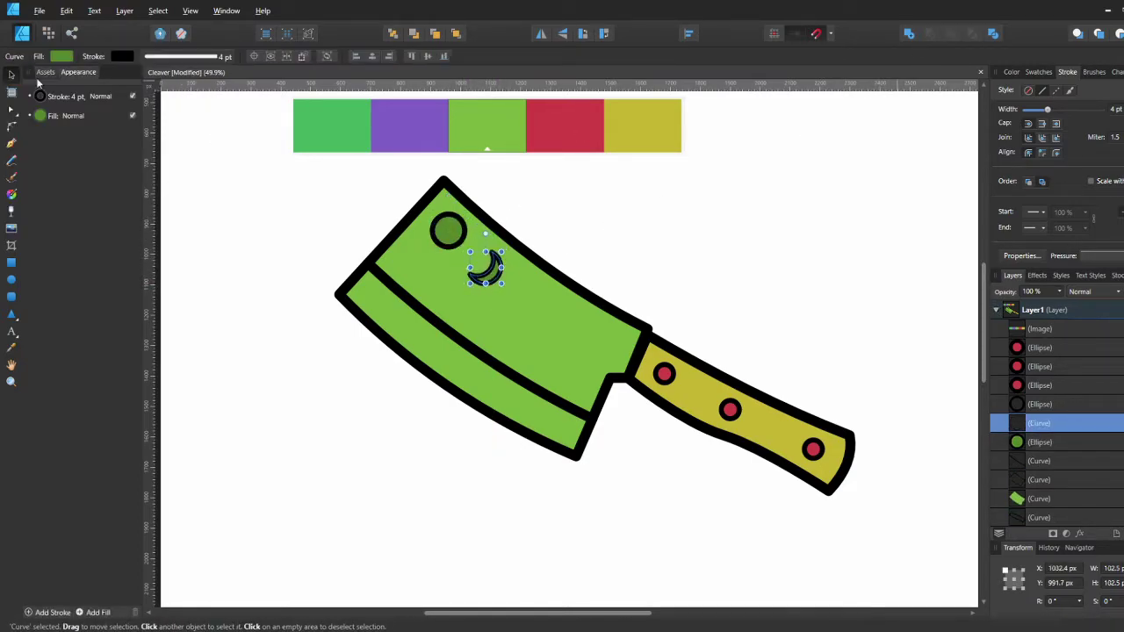
Remove the crescent's stroke, darken its green fill, and fit it inside the blade hole as a shadow
click(61, 56)
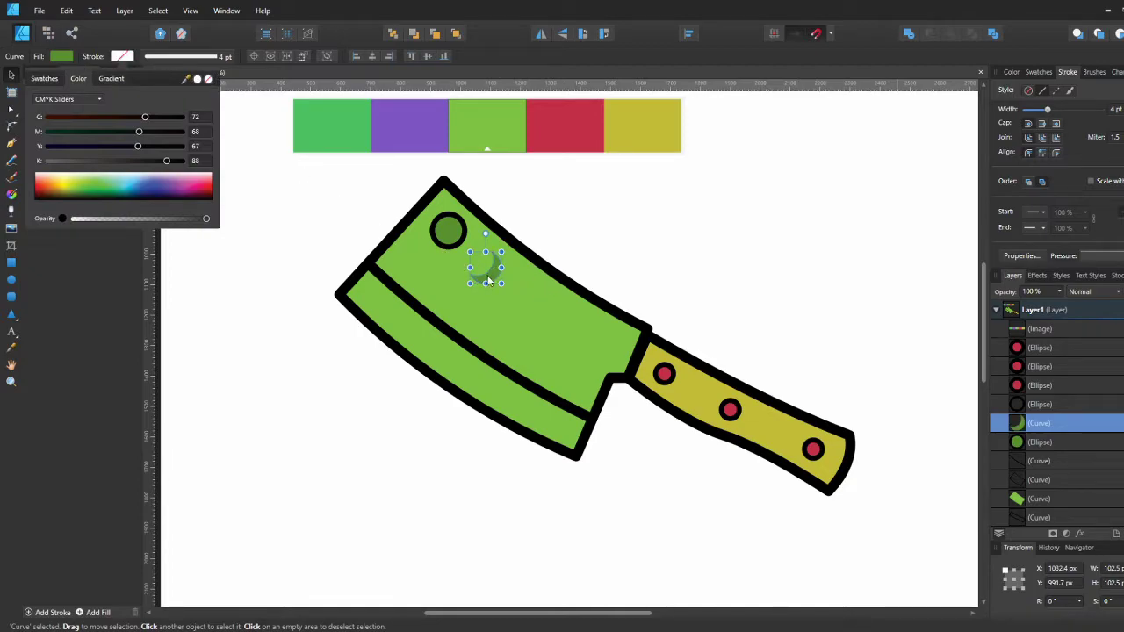
click(68, 57)
click(120, 160)
click(175, 162)
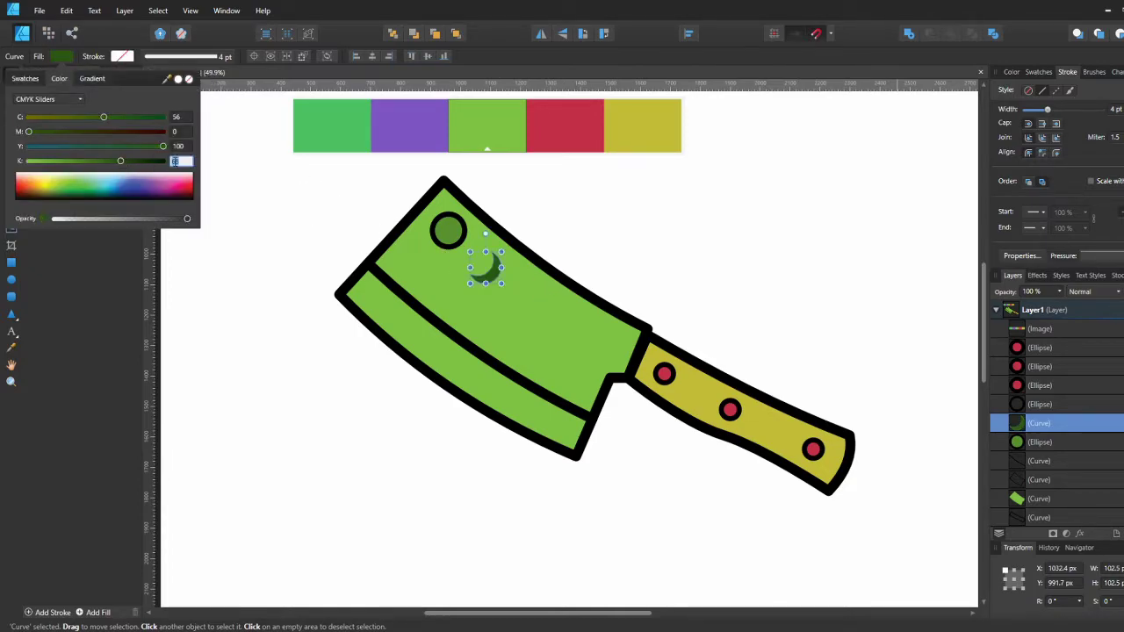
drag(498, 281, 460, 244)
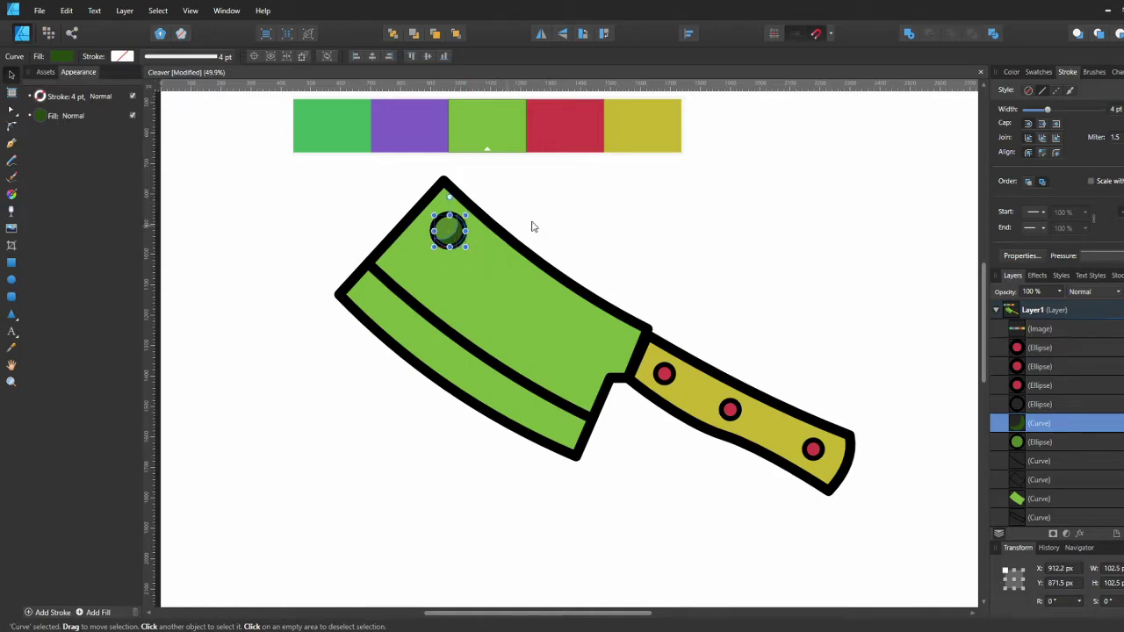
click(584, 226)
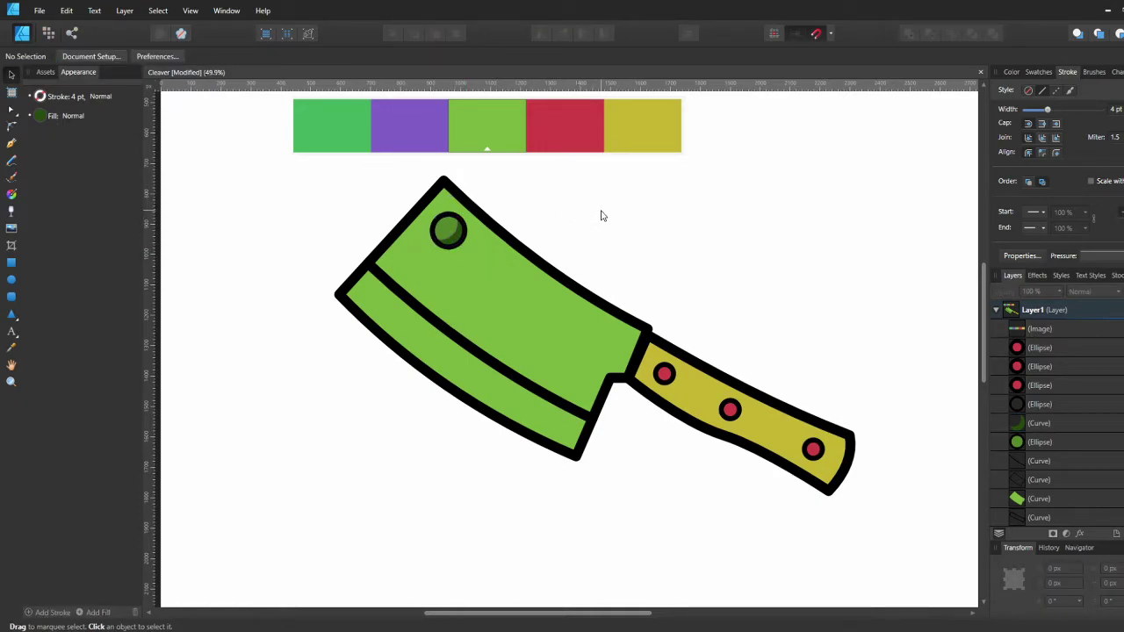
Edit the stroke pressure profile of the blade's inner edge line so it thins along its length
click(523, 376)
click(1089, 255)
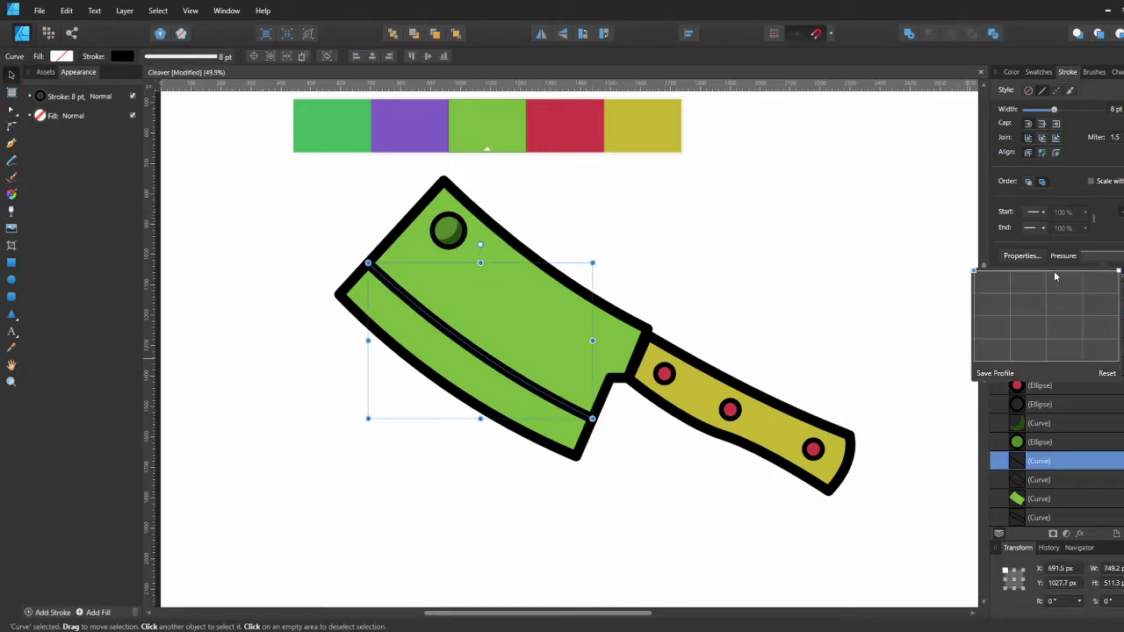
drag(1119, 272, 1119, 315)
drag(998, 280, 1113, 288)
key(ctrl+z)
click(1003, 374)
mouse_move(1016, 287)
mouse_down()
mouse_move(1001, 305)
mouse_move(984, 280)
mouse_move(1041, 307)
mouse_up()
key(ctrl+d)
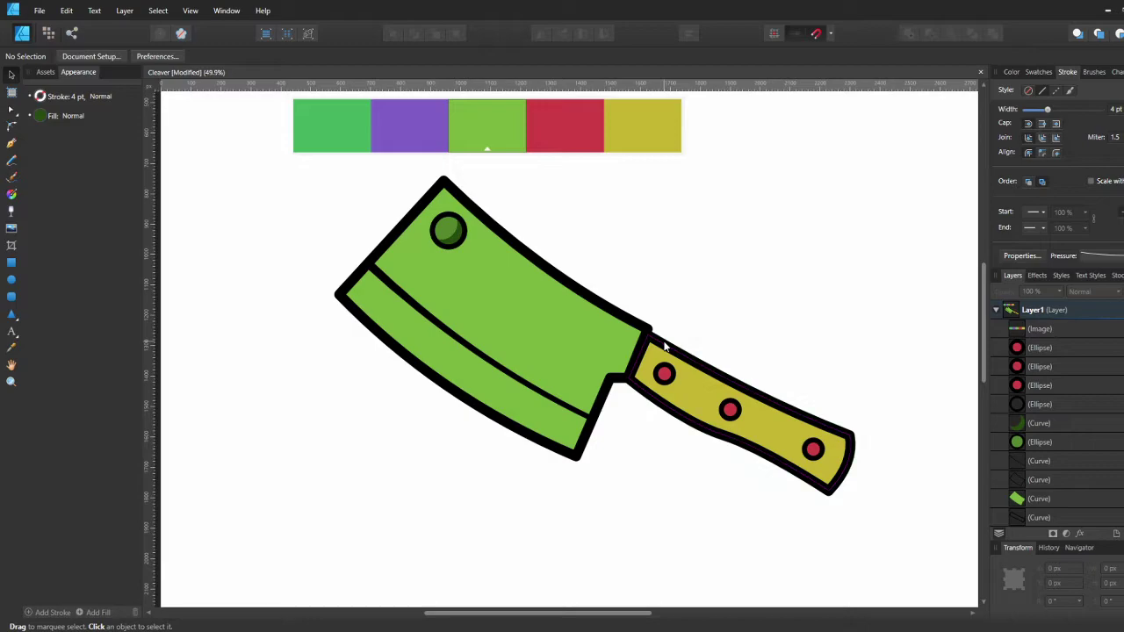
Move the handle outline's upper front node onto the blade's adjoining corner
click(687, 360)
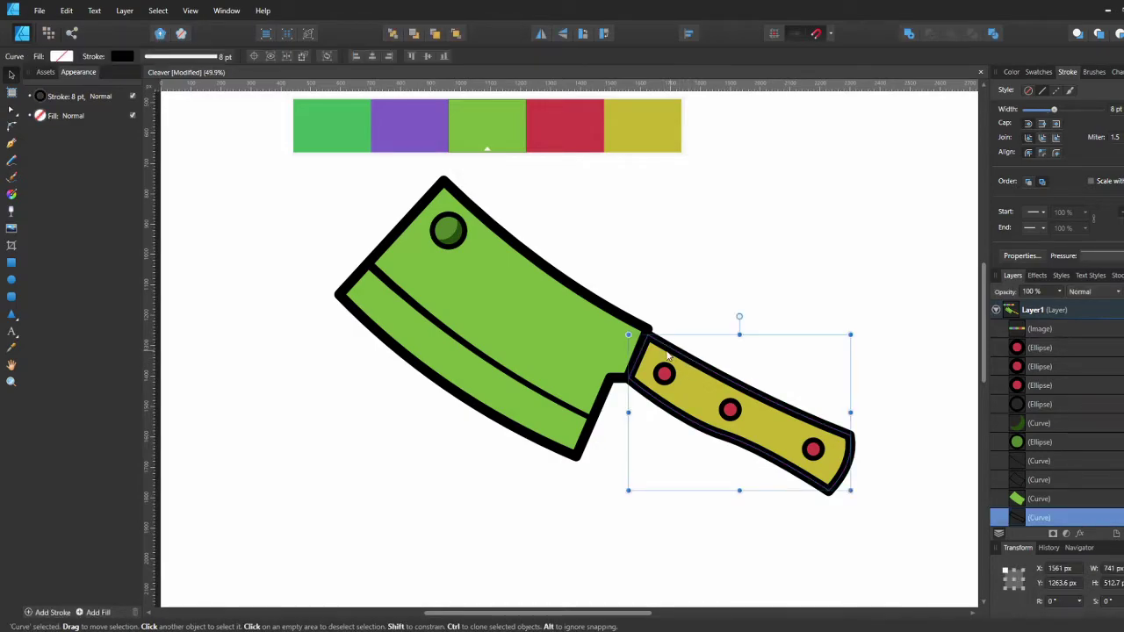
key(a)
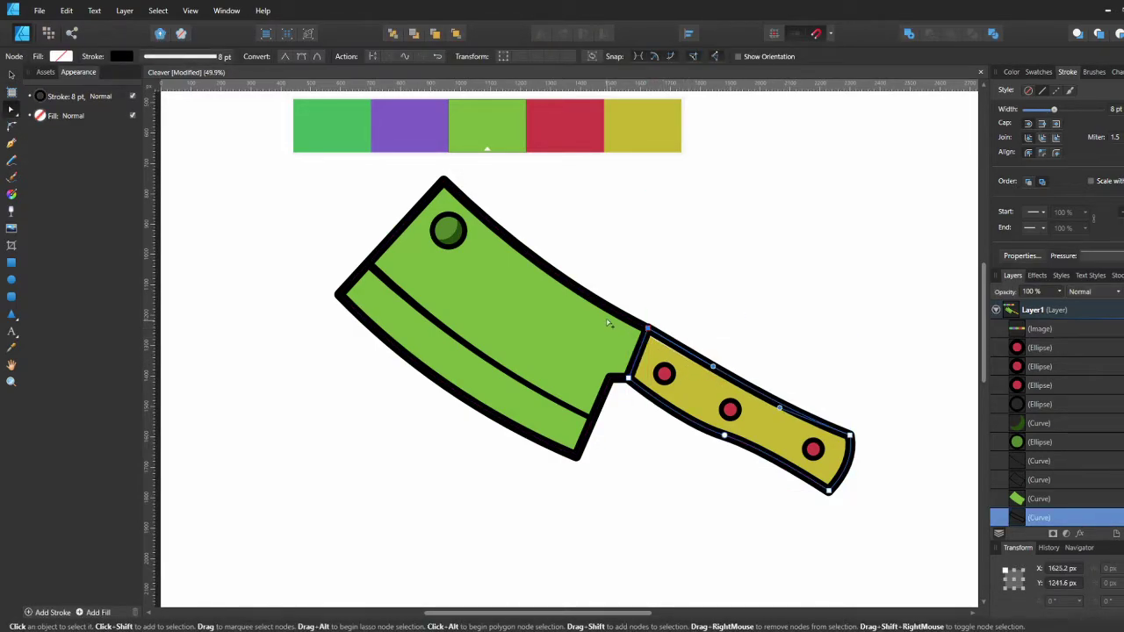
shift+click(613, 321)
click(655, 342)
drag(651, 334, 648, 329)
click(729, 320)
Round the two corners at the handle's butt end with the Corner tool
click(839, 439)
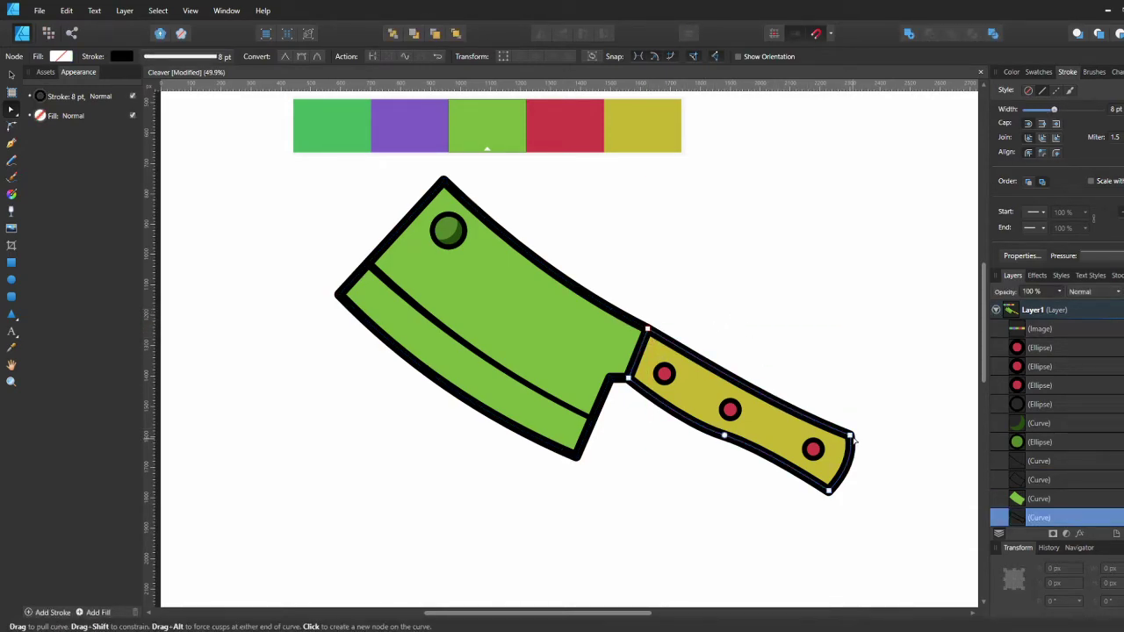
key(c)
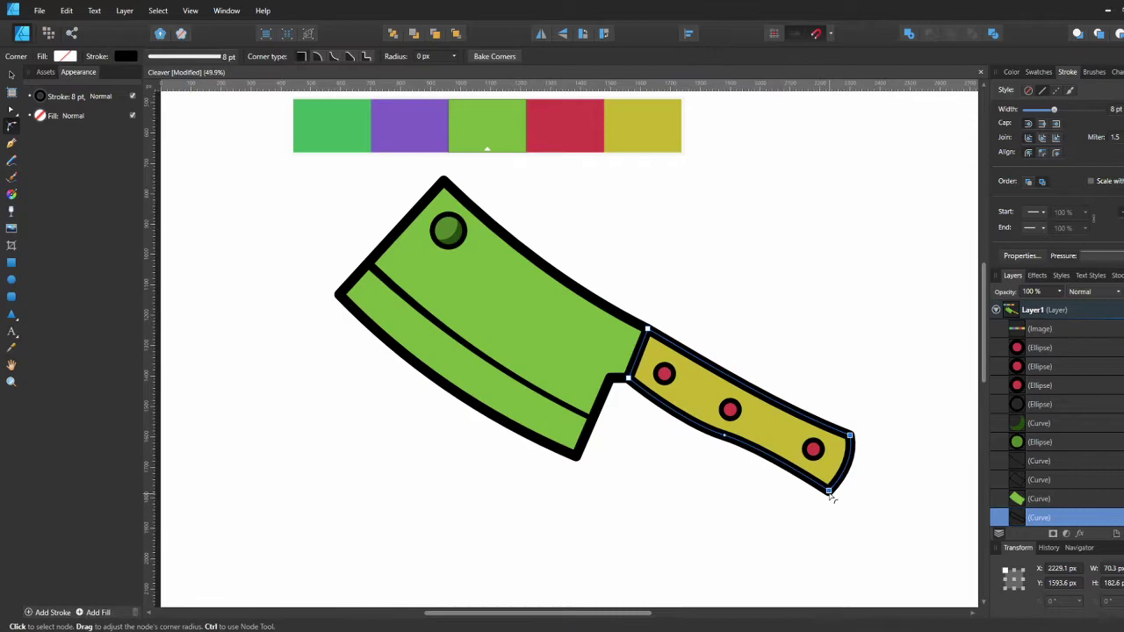
click(794, 515)
click(816, 474)
click(849, 435)
shift+click(829, 490)
click(840, 356)
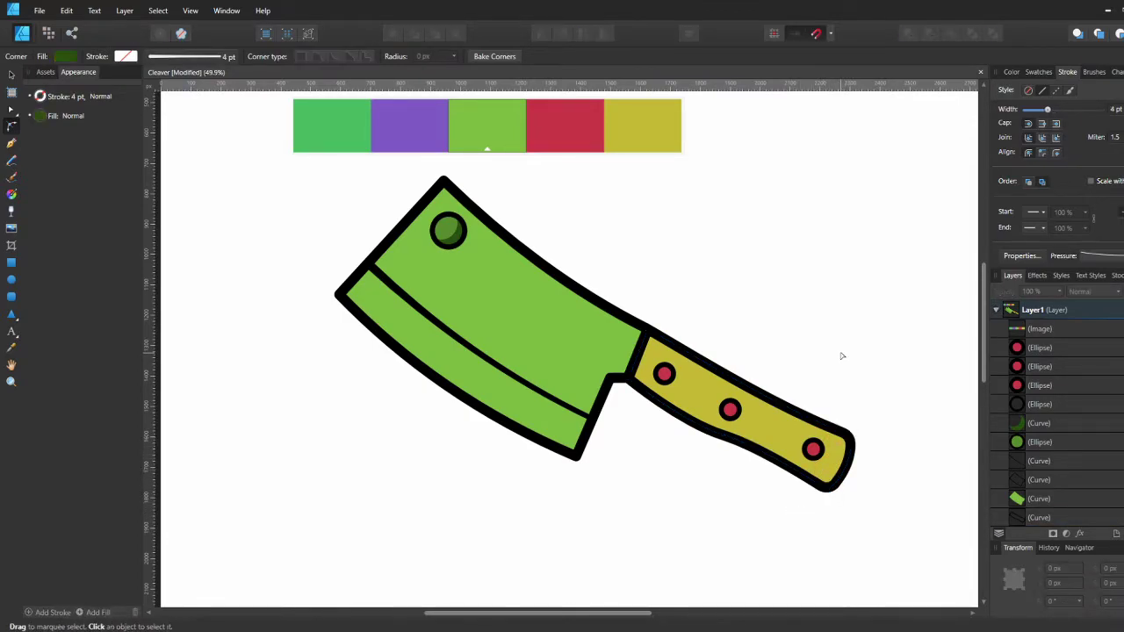
Apply the saved tapering pressure profile to the strokes of all three red handle rivets and lower the curve's start point
key(v)
click(665, 374)
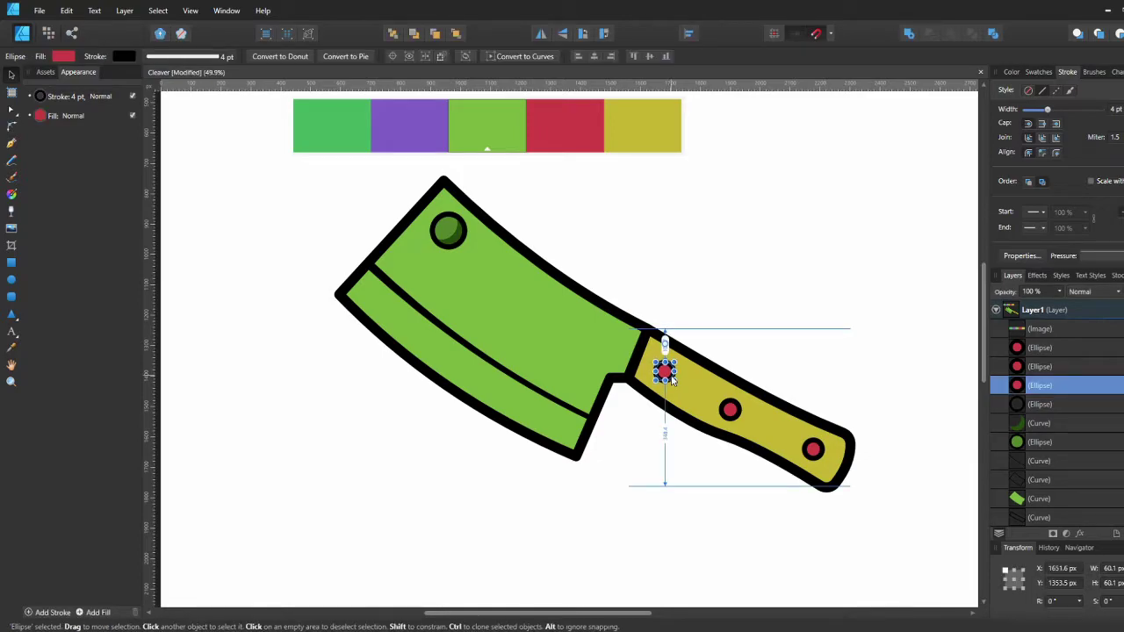
shift+click(1039, 348)
click(1098, 255)
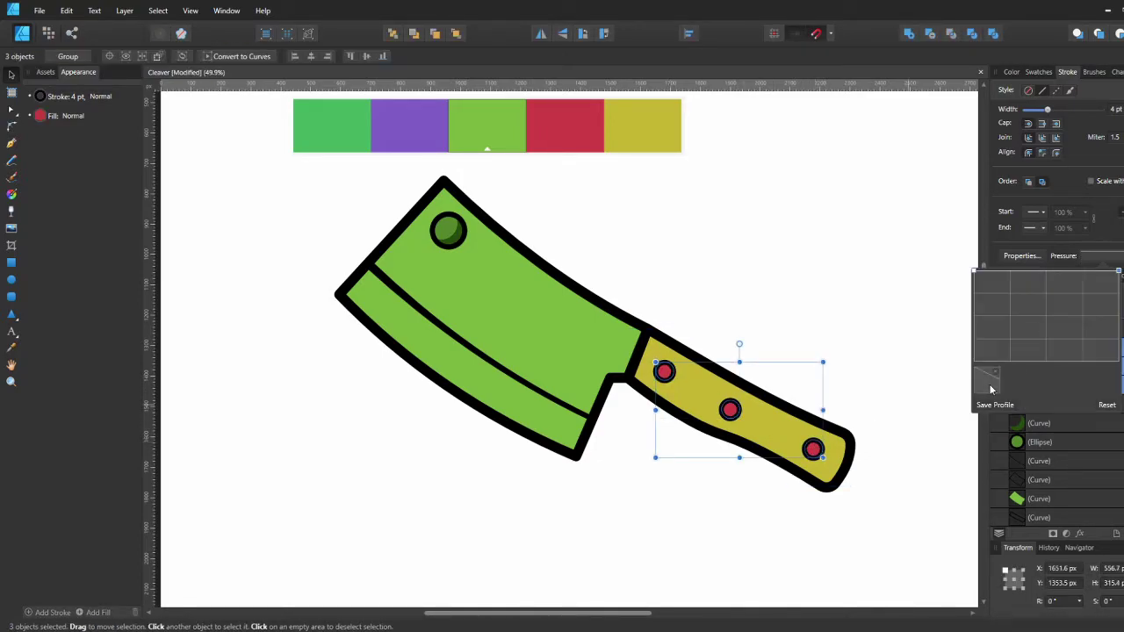
click(990, 389)
drag(974, 272, 978, 293)
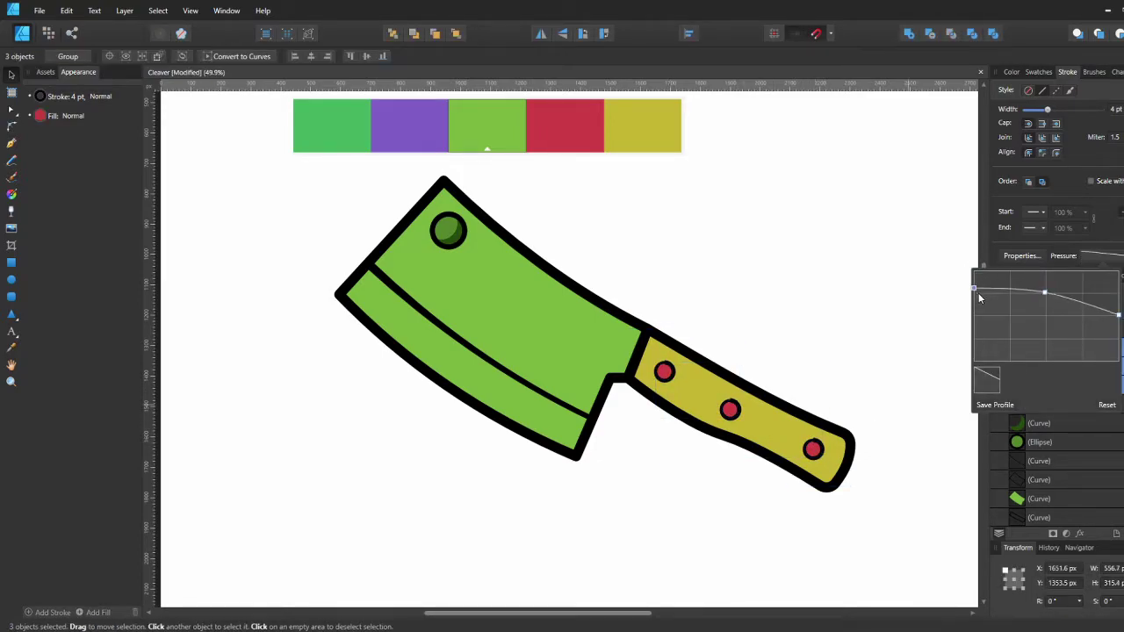
click(872, 330)
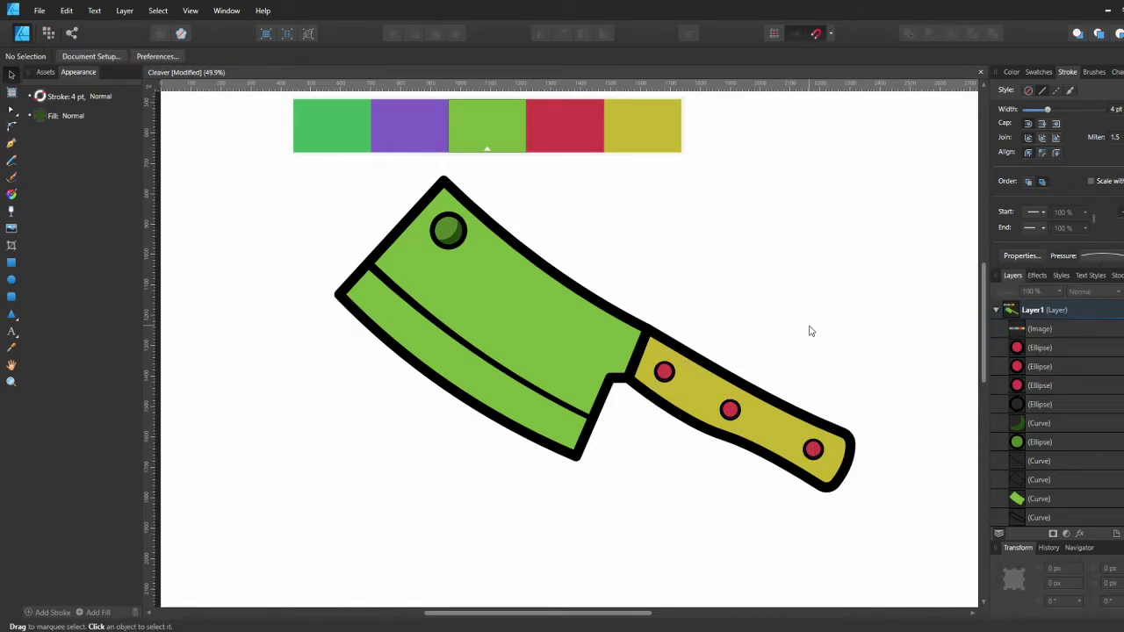
Try the saved tapering pressure profile on the blade outline's stroke
click(625, 317)
click(1085, 258)
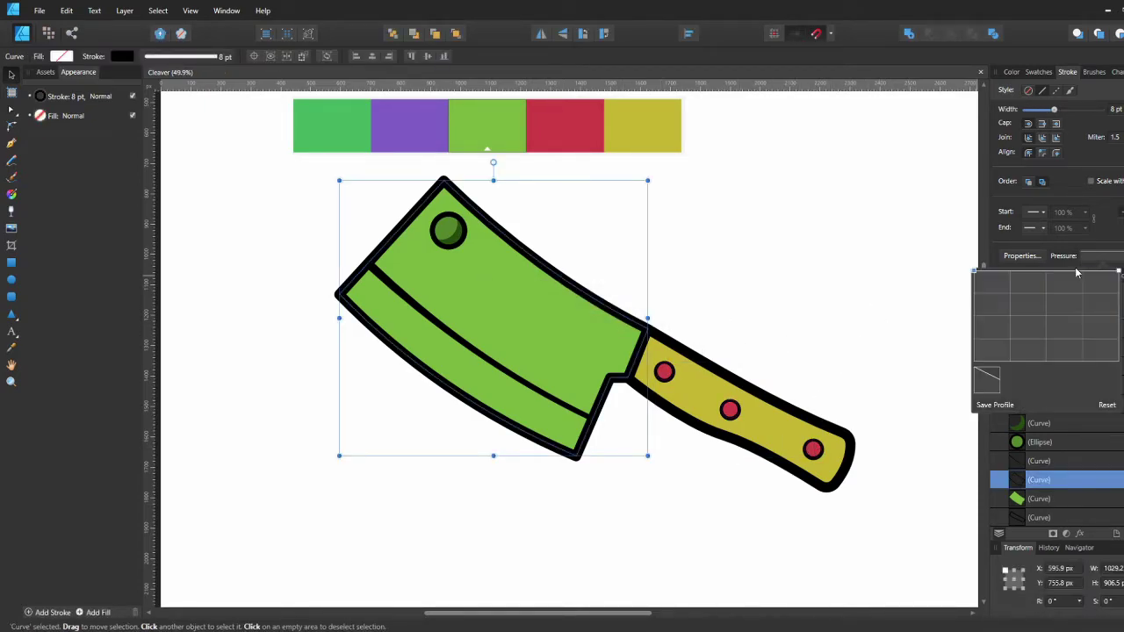
click(988, 388)
click(764, 276)
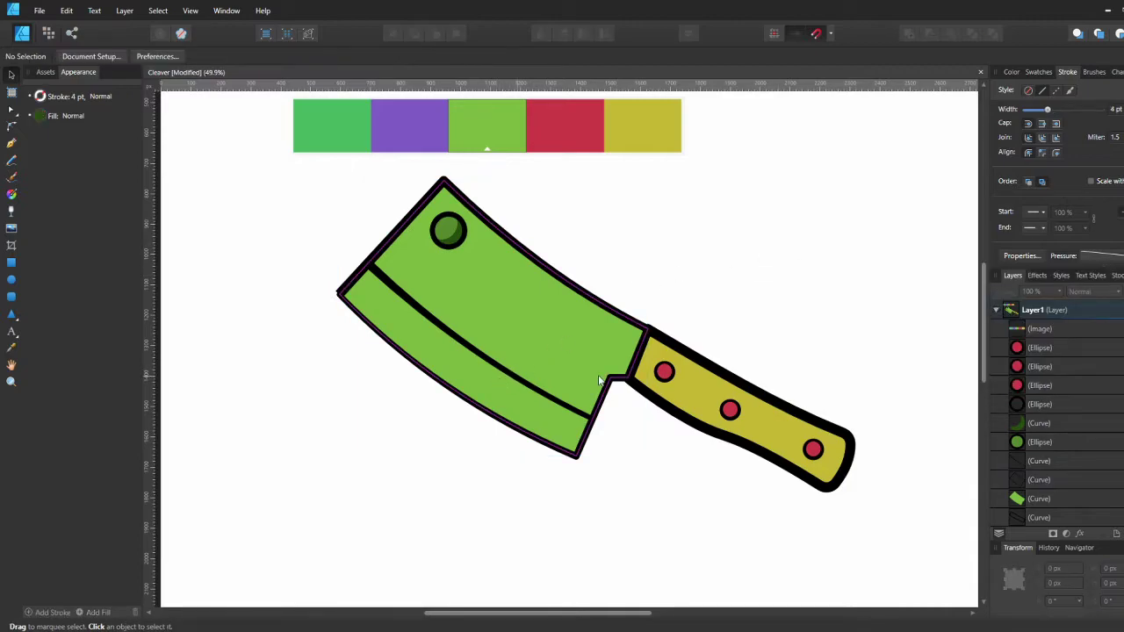
Reshape the blade outline's stroke pressure curve with full pressure at both ends and a shallow dip in the middle
click(1089, 256)
click(369, 268)
click(1098, 257)
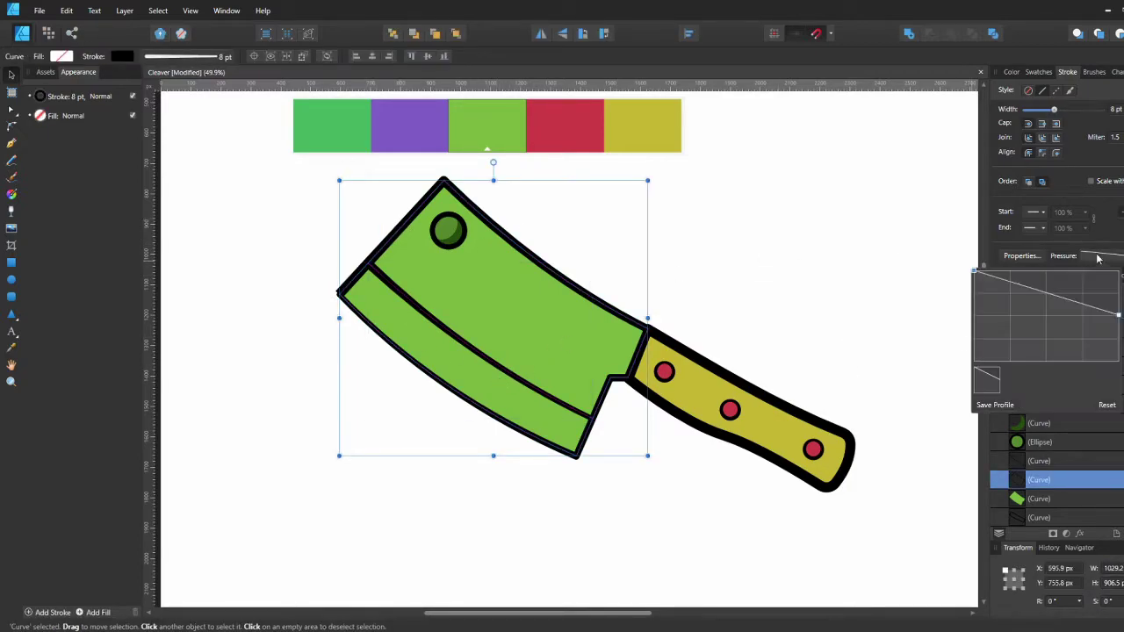
mouse_move(973, 272)
mouse_down()
mouse_move(979, 316)
mouse_move(978, 274)
mouse_up()
drag(1118, 315, 1111, 264)
click(1045, 272)
mouse_move(1045, 275)
mouse_down()
mouse_move(1032, 344)
mouse_move(1045, 296)
mouse_up()
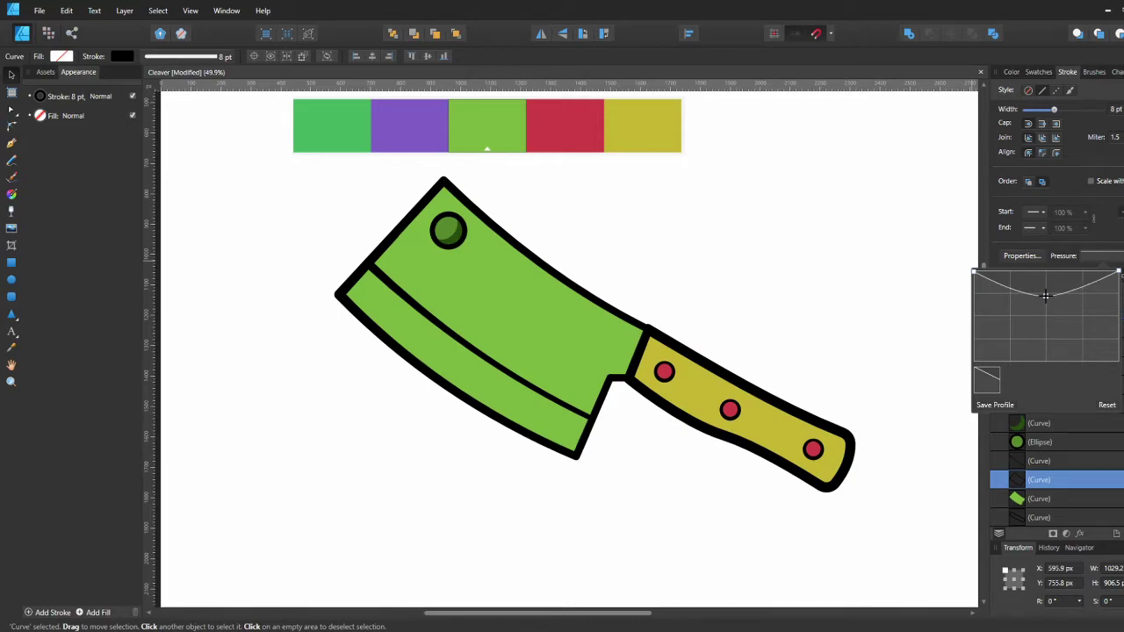
Apply the saved mid-dip pressure profile to the handle outline and align its upper front node with the blade's corner
click(752, 378)
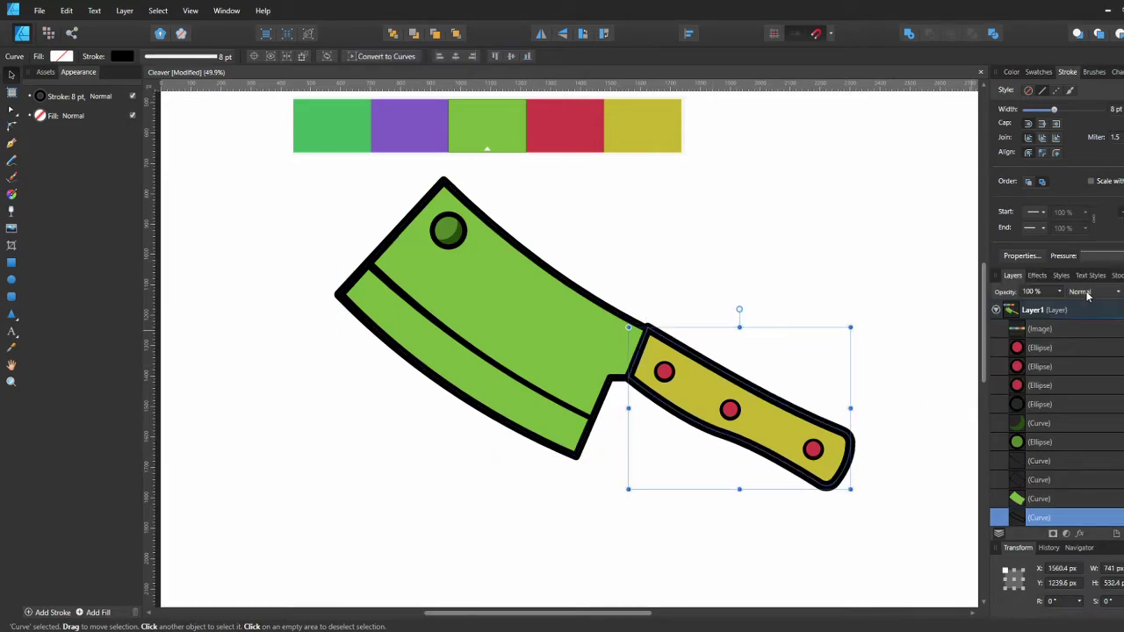
click(1097, 255)
click(1018, 379)
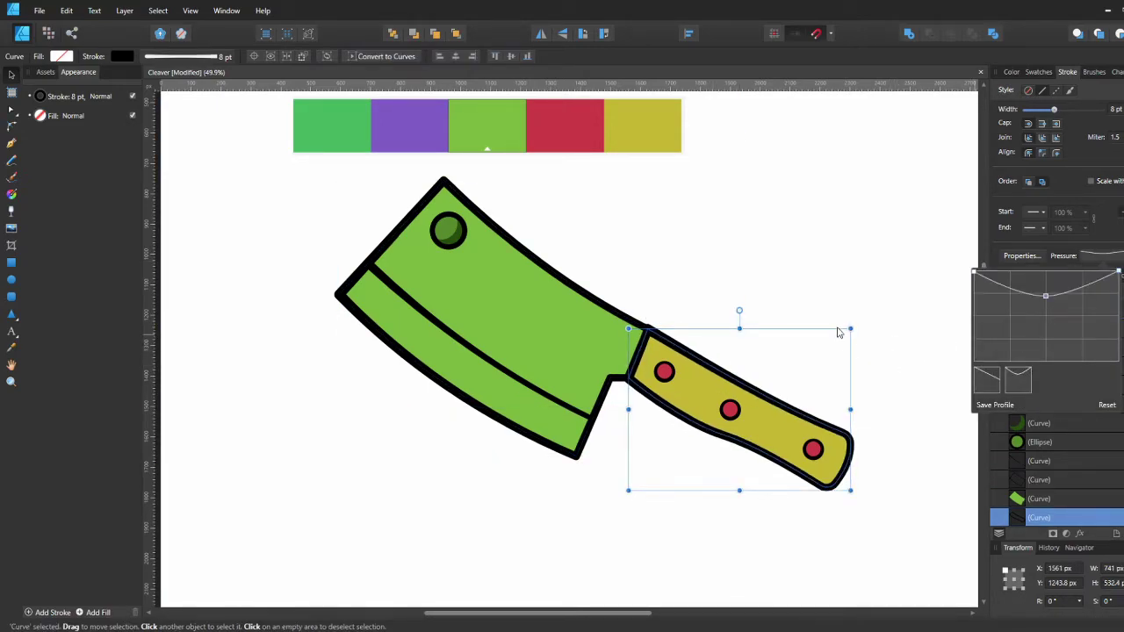
key(a)
drag(648, 328, 648, 331)
click(627, 314)
click(625, 318)
shift+click(664, 339)
click(668, 310)
click(626, 343)
key(ctrl+z)
key(ctrl+z)
key(ctrl+z)
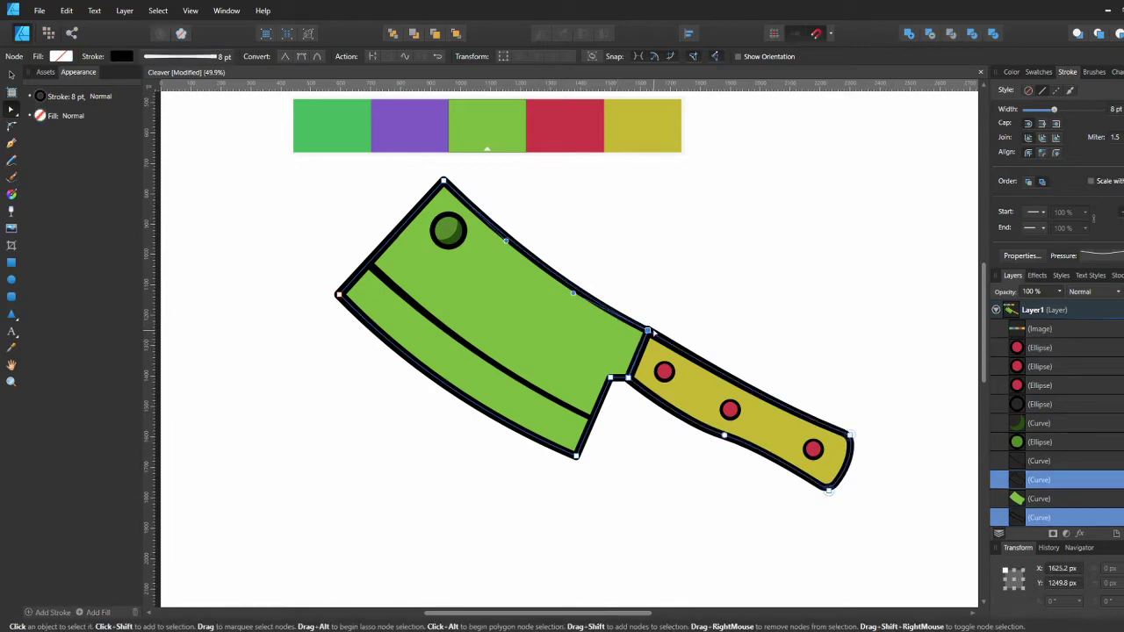
Examine the joint where the handle outline meets the blade's upper rear corner
click(680, 318)
click(672, 344)
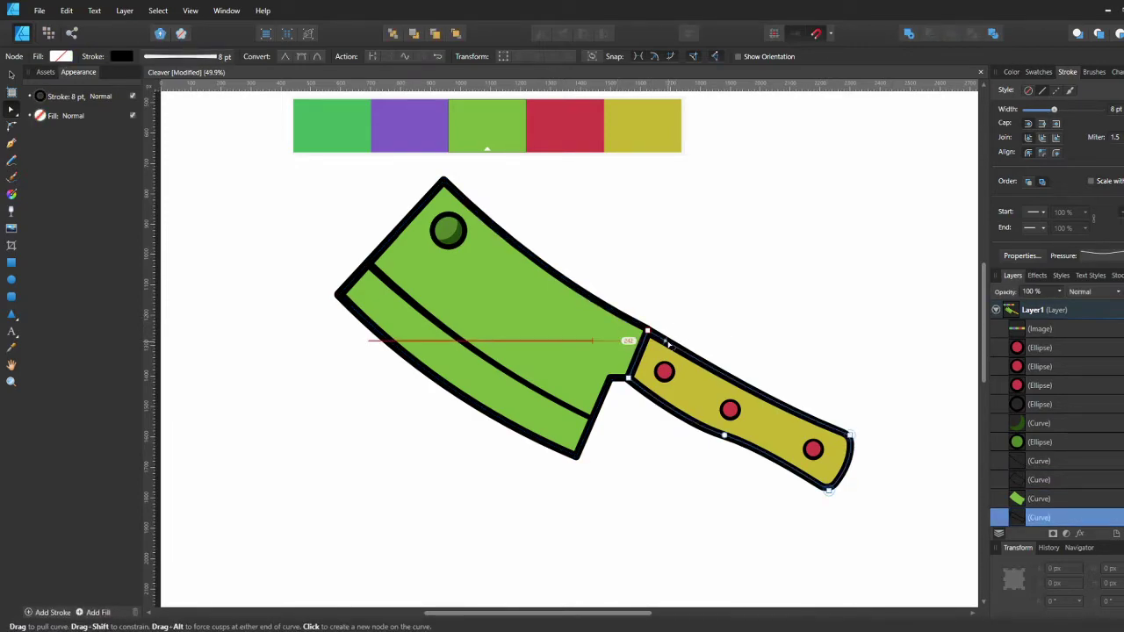
scroll(663, 338, up, 2)
click(1100, 255)
click(662, 301)
click(641, 329)
click(657, 335)
click(638, 325)
click(720, 314)
scroll(743, 316, down, 1)
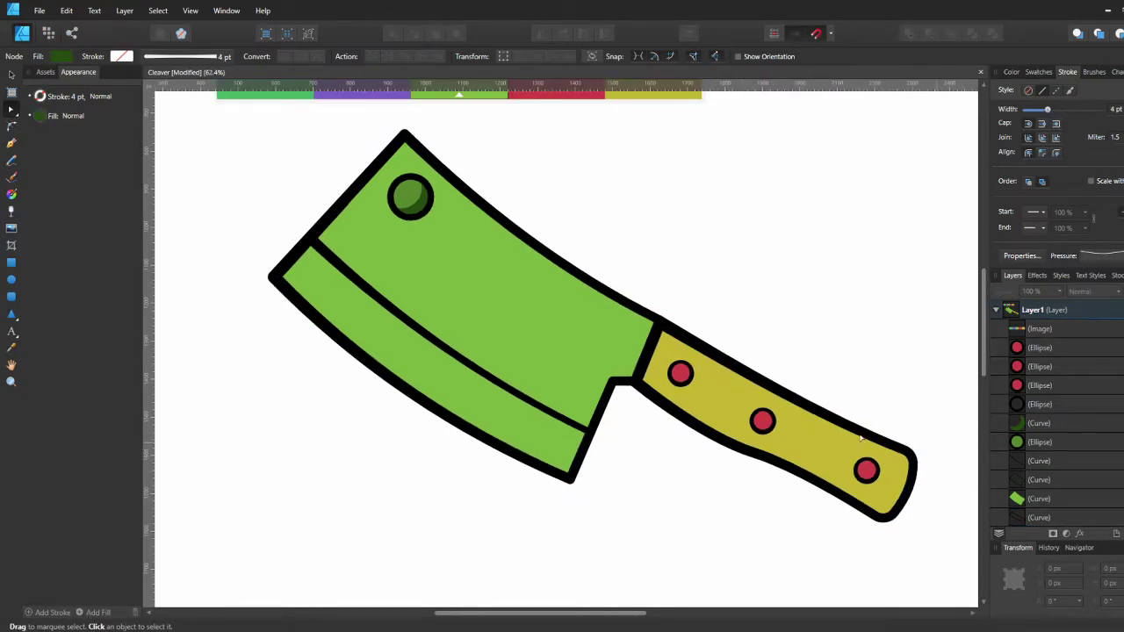
scroll(691, 369, down, 1)
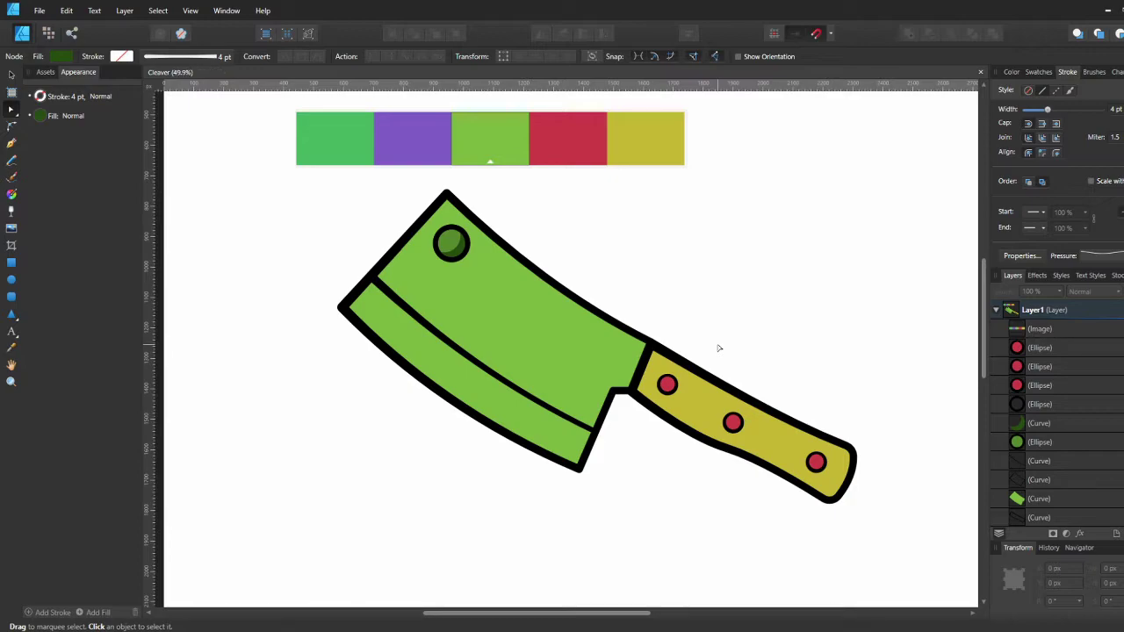
Apply the saved mid-dip pressure profile to the blade hole's ring and deepen the dip
click(458, 253)
click(1098, 256)
click(1017, 378)
click(779, 286)
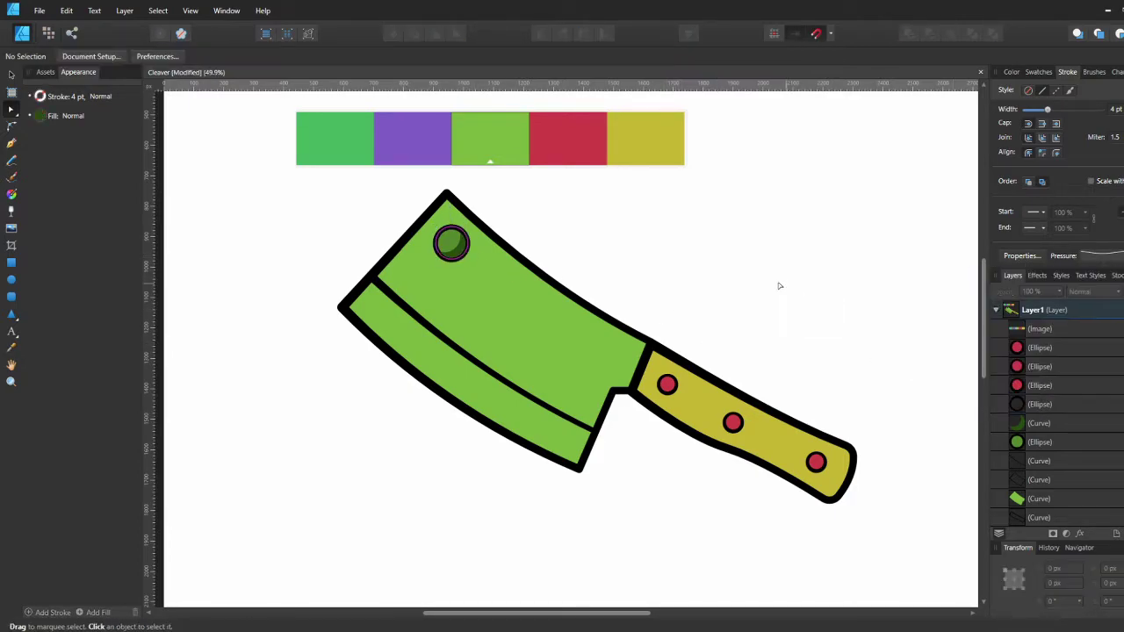
click(468, 256)
click(1098, 255)
drag(1053, 301, 1053, 326)
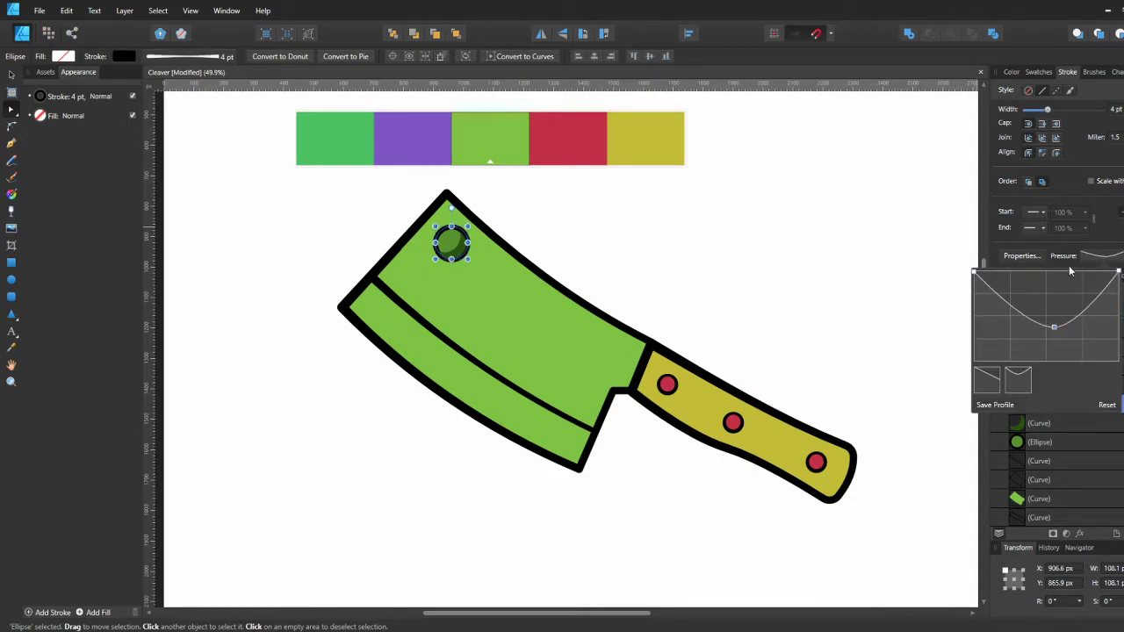
Remove the black stroke from the green ellipse that fills the blade hole
click(1047, 427)
click(1022, 441)
click(124, 56)
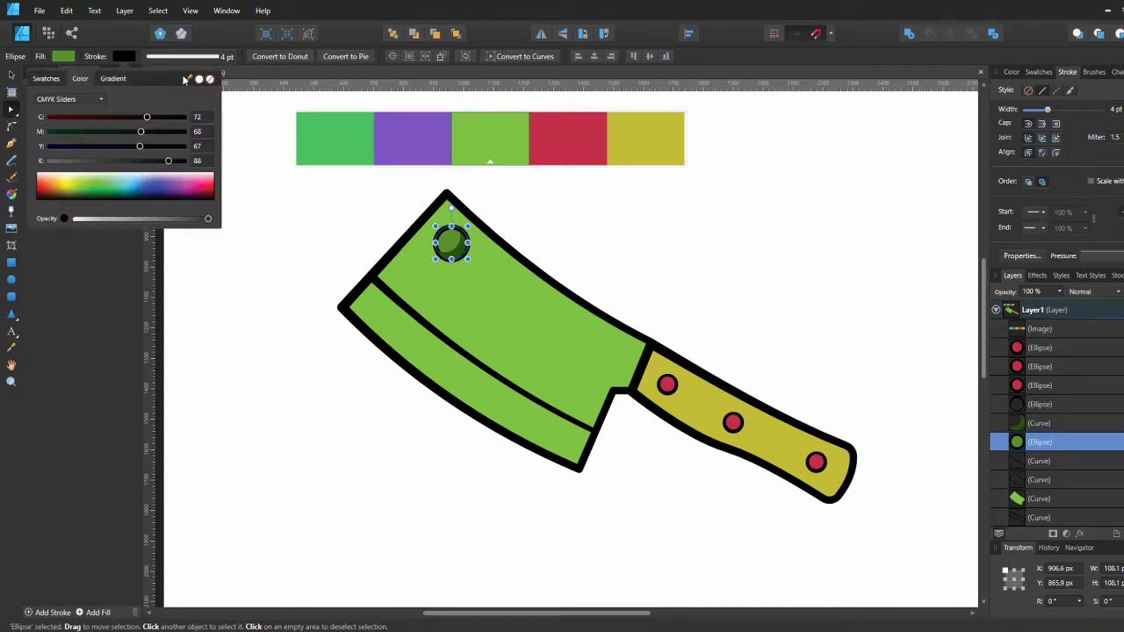
click(317, 204)
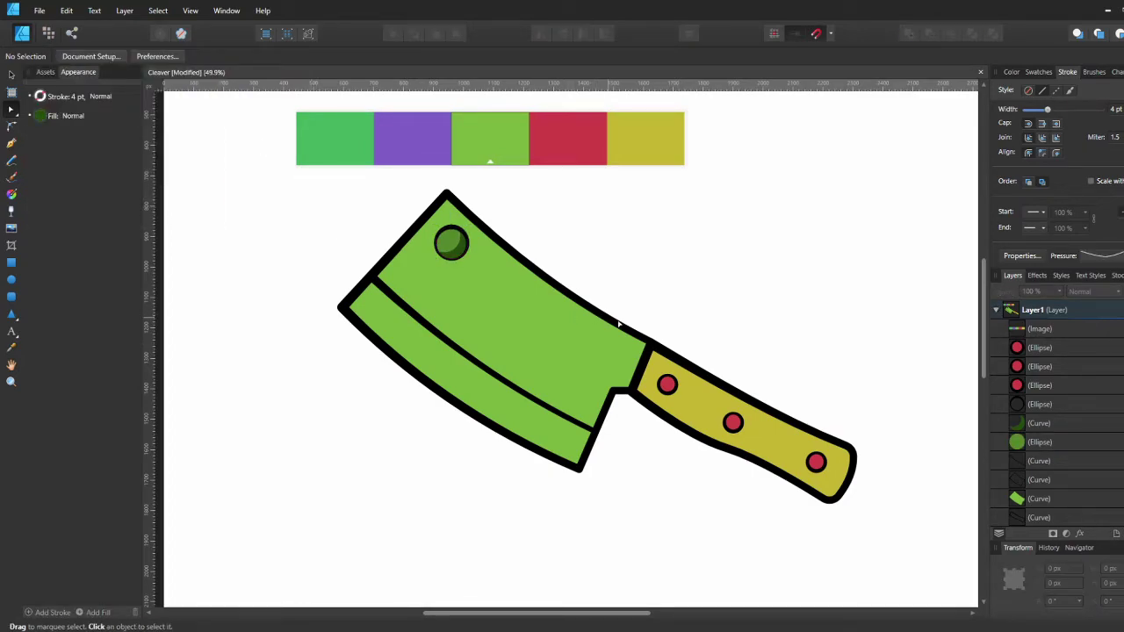
Make the dip in the blade hole ring's stroke pressure curve shallower and centre it
click(1039, 403)
click(1102, 256)
drag(1062, 327, 1045, 312)
click(784, 285)
Deepen the middle dip in the handle outline's stroke pressure curve slightly
click(770, 410)
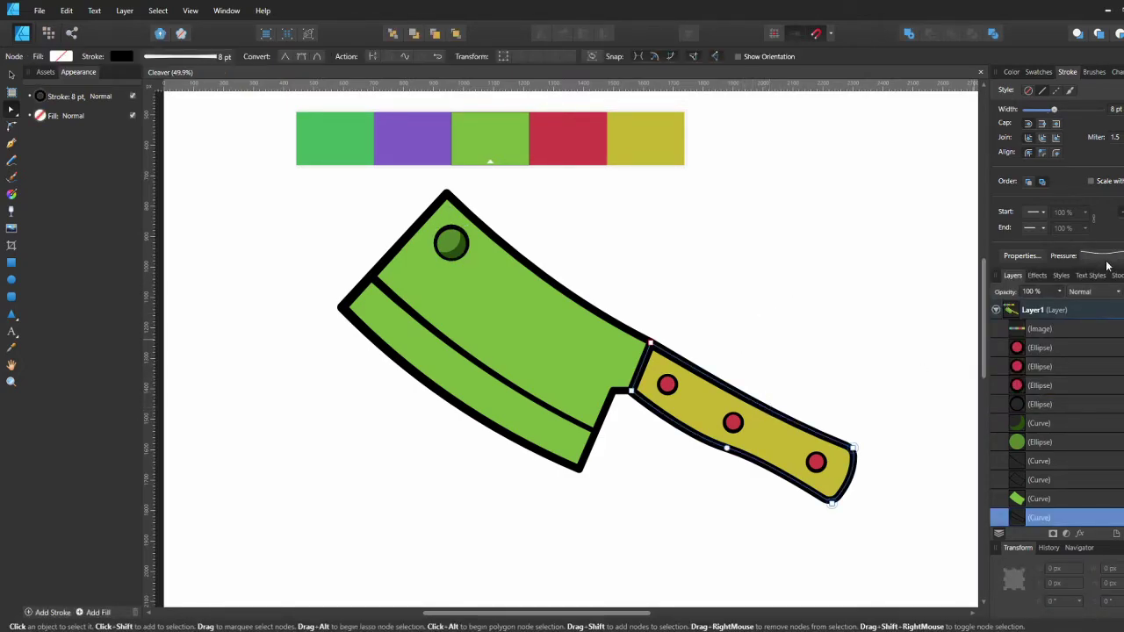
click(1102, 256)
mouse_move(1052, 301)
mouse_down()
mouse_move(1053, 326)
mouse_move(1045, 311)
mouse_up()
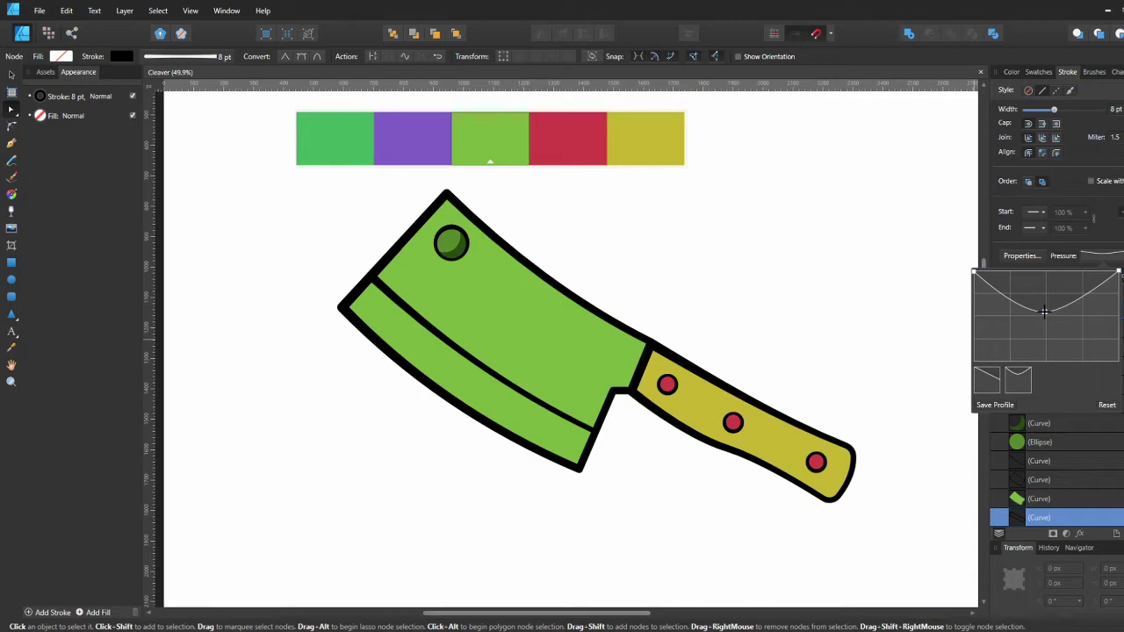
click(828, 323)
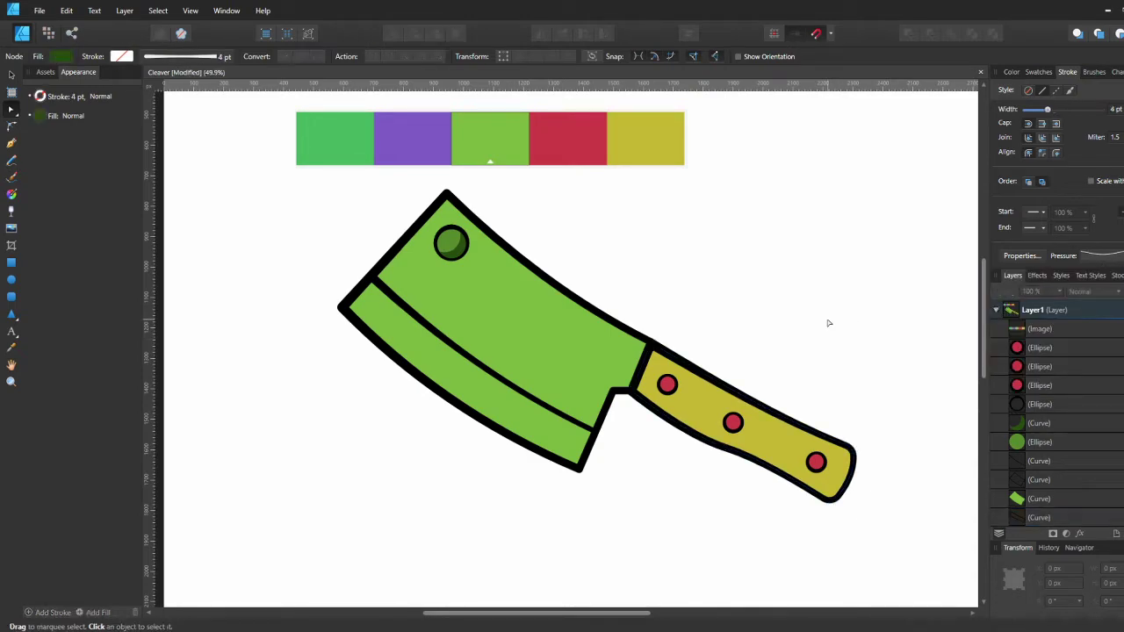
Bend the blade's edges at the notch beside the handle into a smooth curve on both the outline and the green fill
click(622, 397)
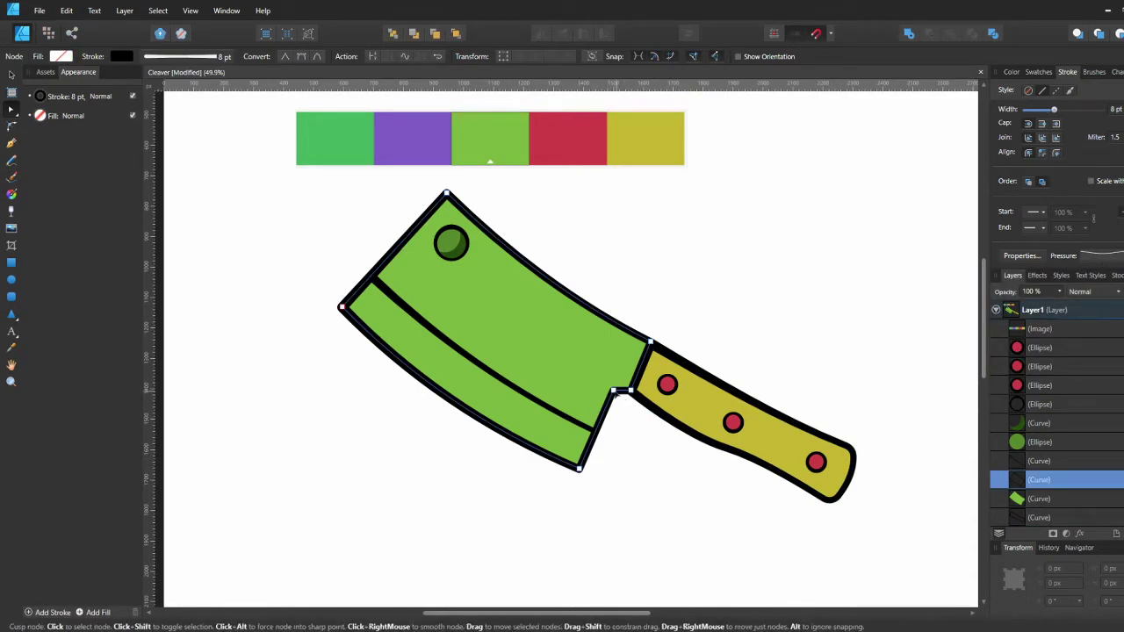
click(683, 208)
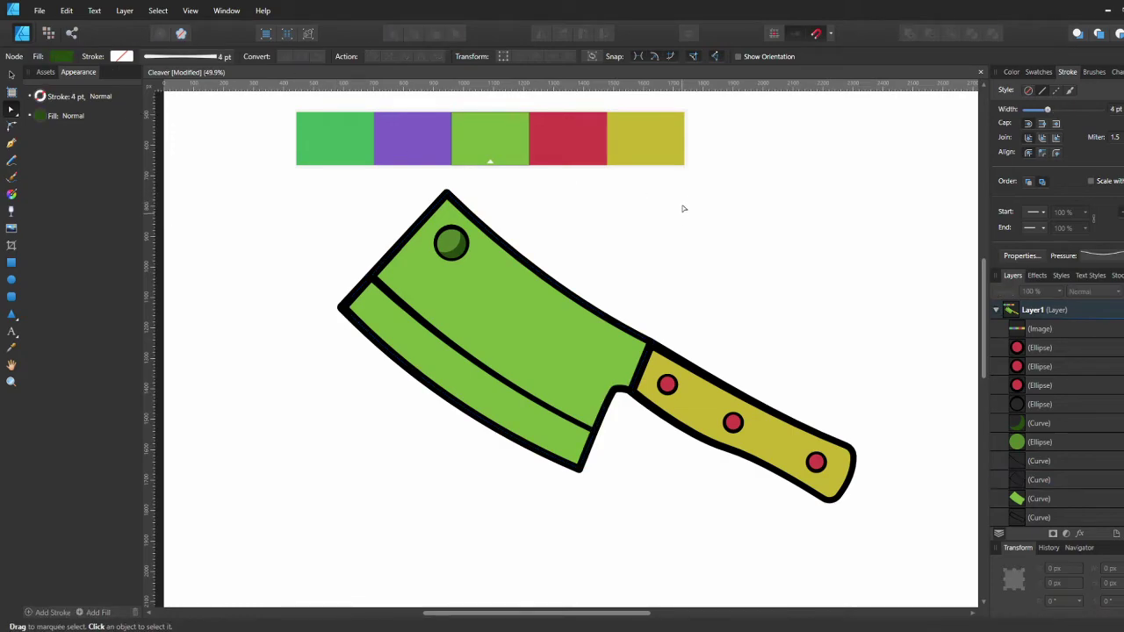
click(581, 363)
click(625, 261)
Draw a four-corner Pen shape over the blade's cutting-edge strip and bend its long sides to follow the outline and inner line
click(467, 370)
key(p)
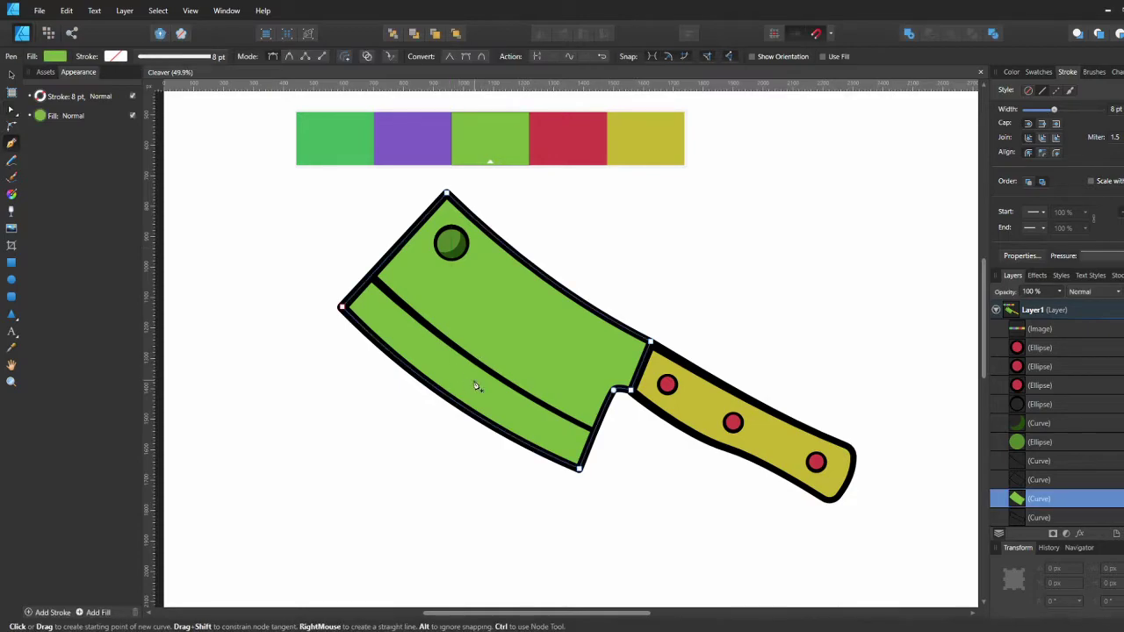
click(371, 275)
click(594, 430)
click(580, 469)
click(342, 307)
key(a)
drag(455, 384, 447, 398)
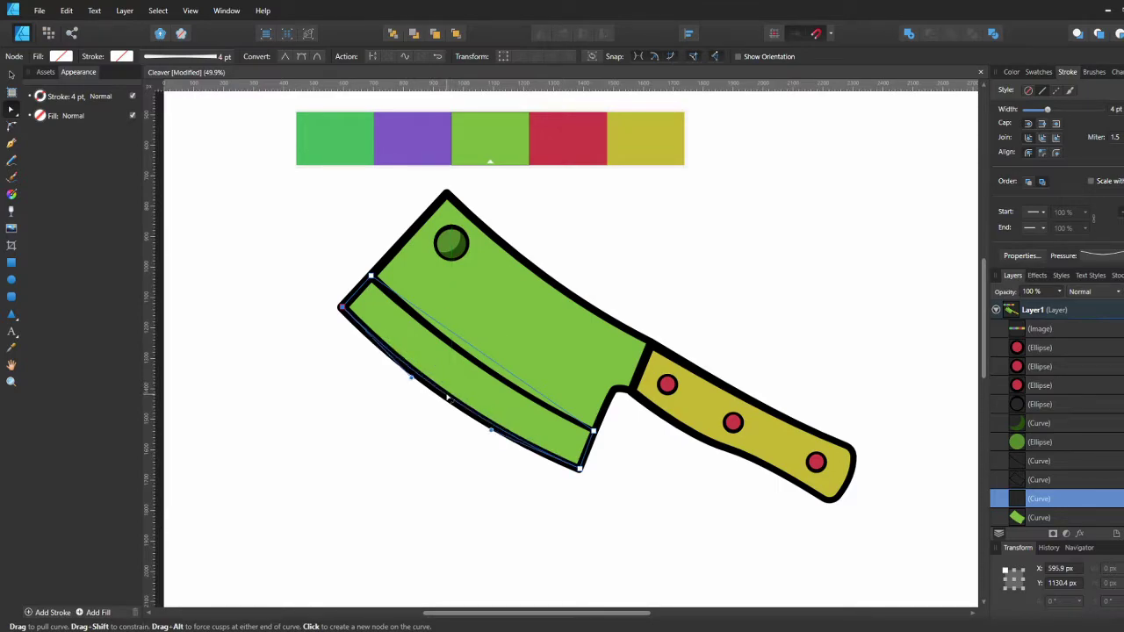
drag(481, 352, 475, 366)
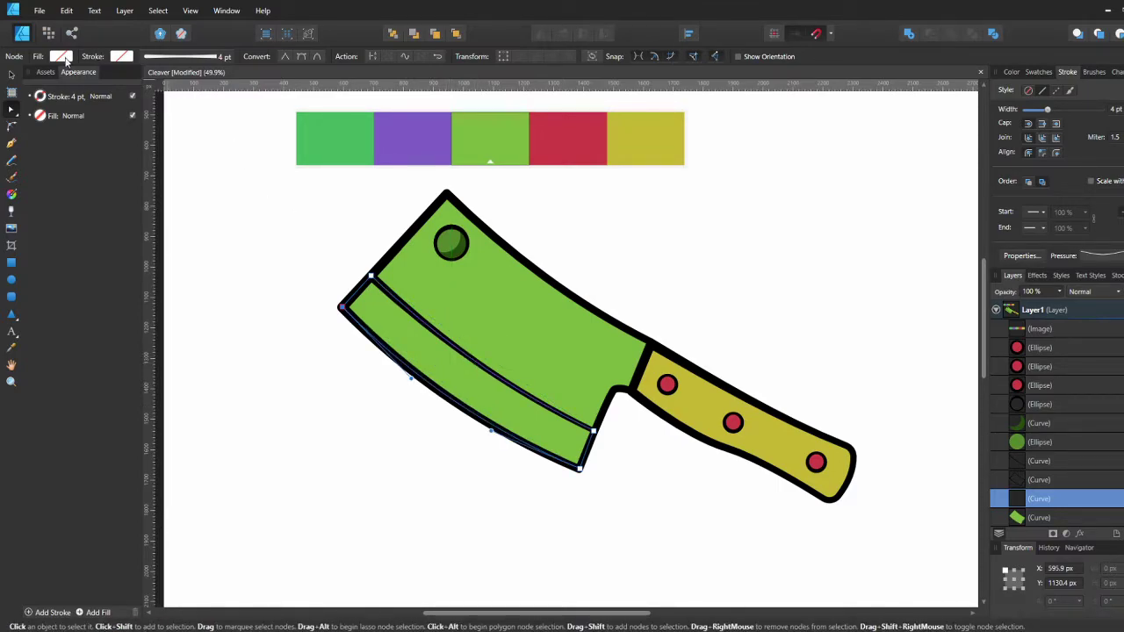
Fill the cutting-edge strip shape with the light green sampled from the palette image
click(61, 56)
click(40, 98)
drag(170, 80, 544, 139)
click(178, 80)
drag(168, 80, 490, 138)
click(178, 80)
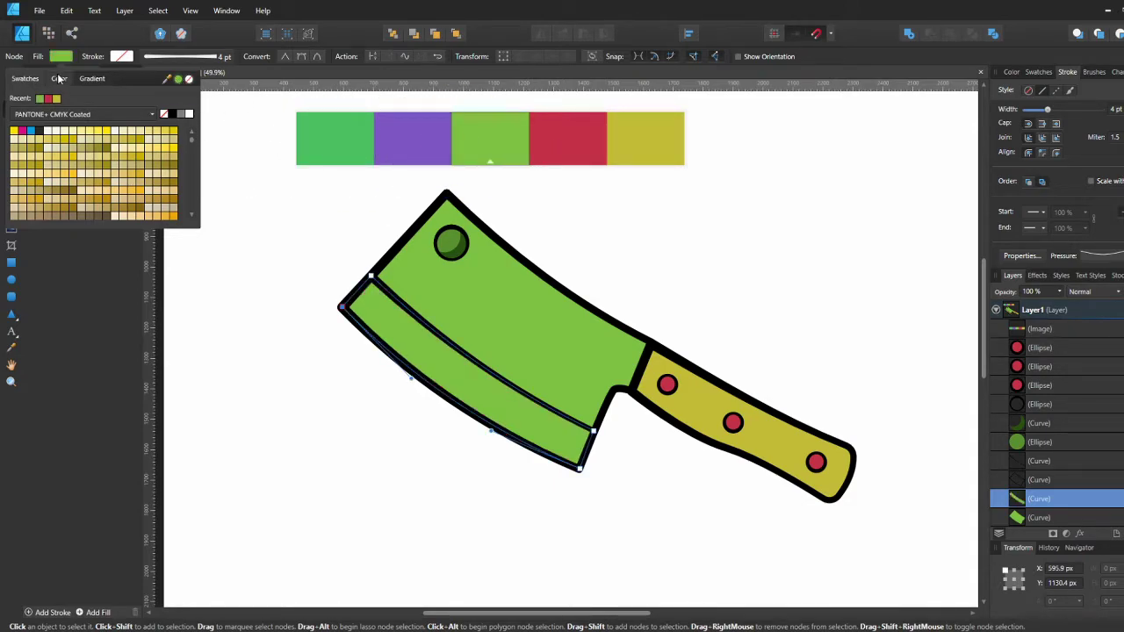
Darken the cutting-edge strip's green fill by setting its CMYK black value to 20
click(59, 78)
click(181, 163)
text(2)
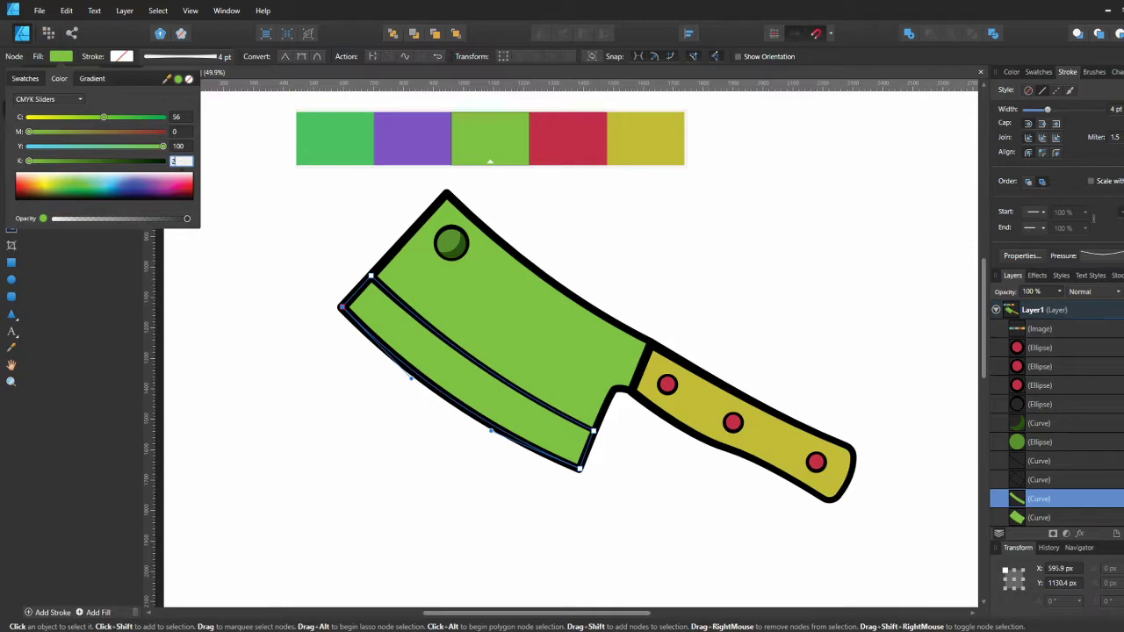
text(0)
key(Return)
click(283, 208)
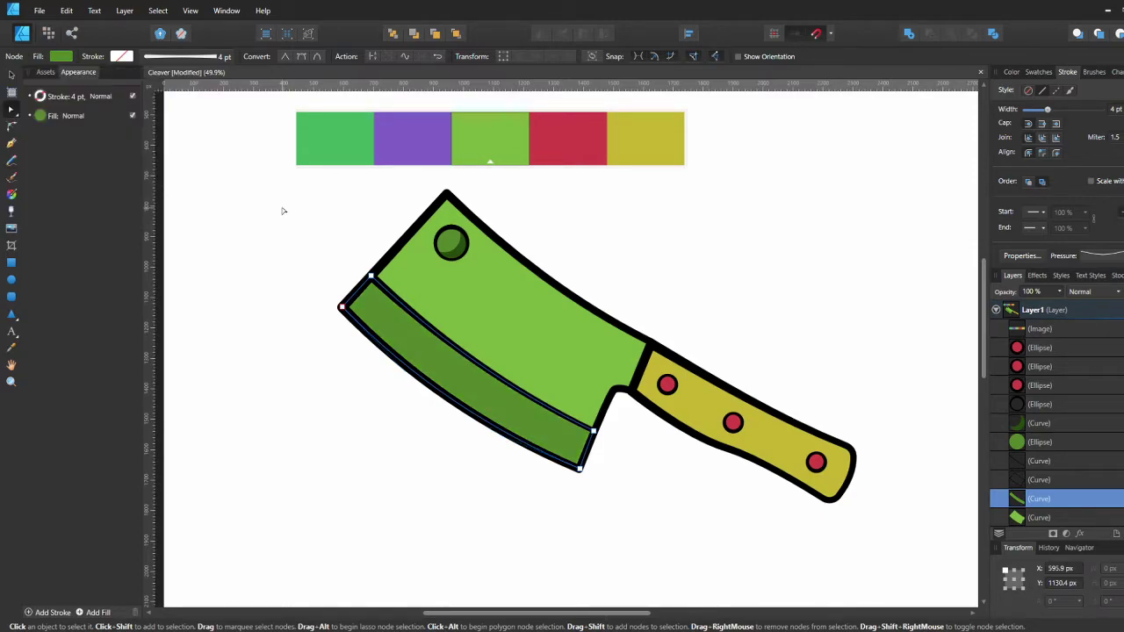
click(284, 232)
click(455, 367)
click(679, 330)
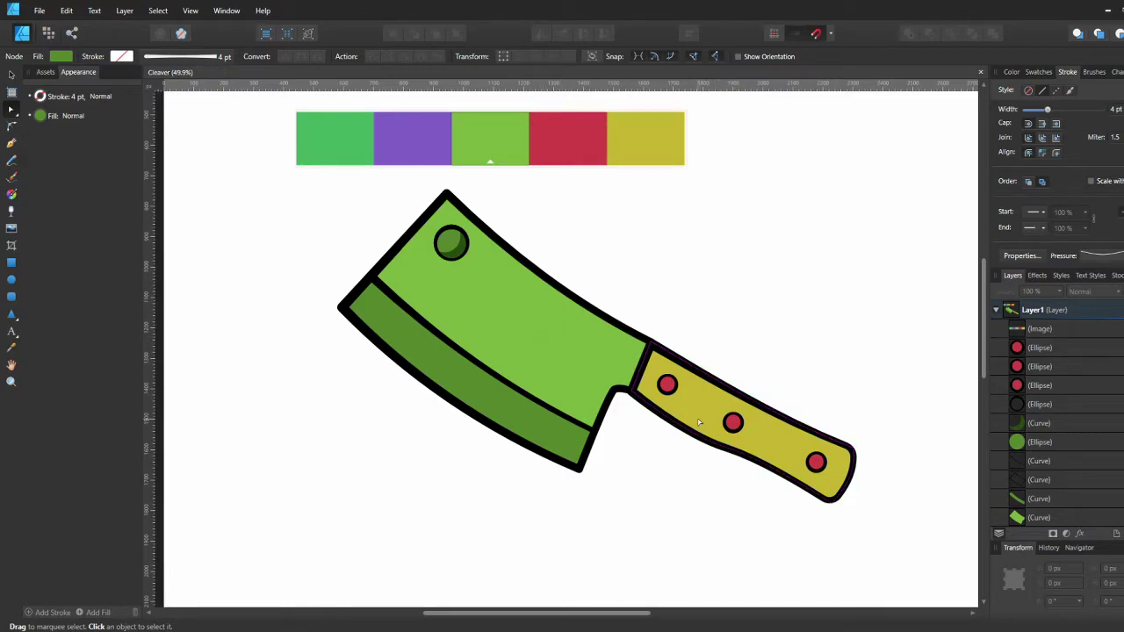
Draw a short straight Pen line on the handle, starting from its front edge above the first rivet
click(727, 418)
key(p)
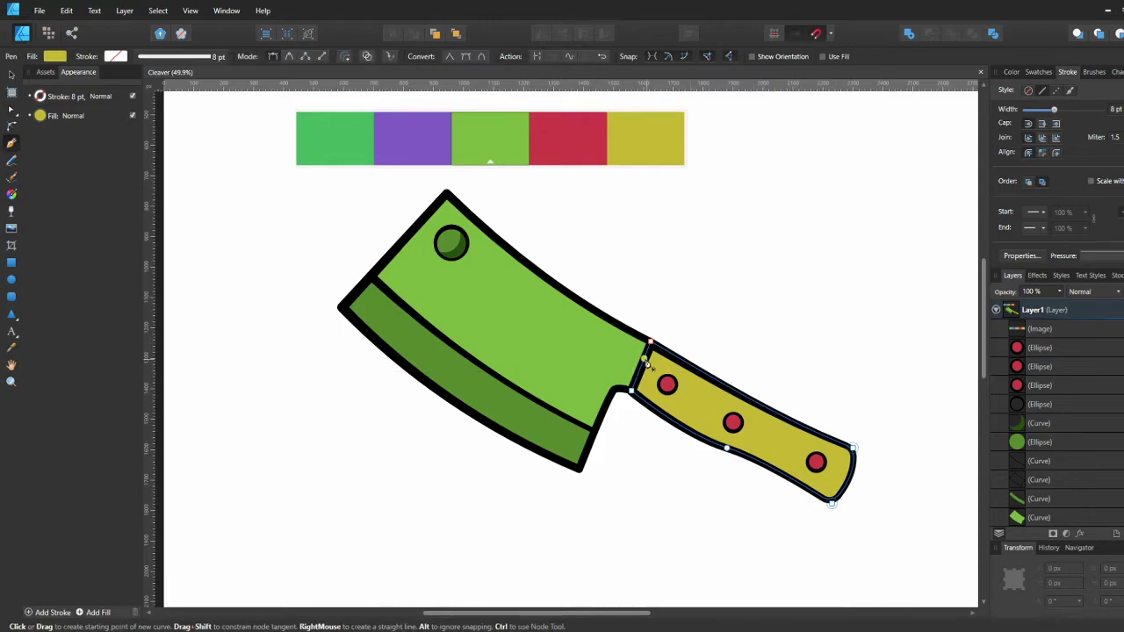
scroll(1045, 396, down, 3)
click(651, 364)
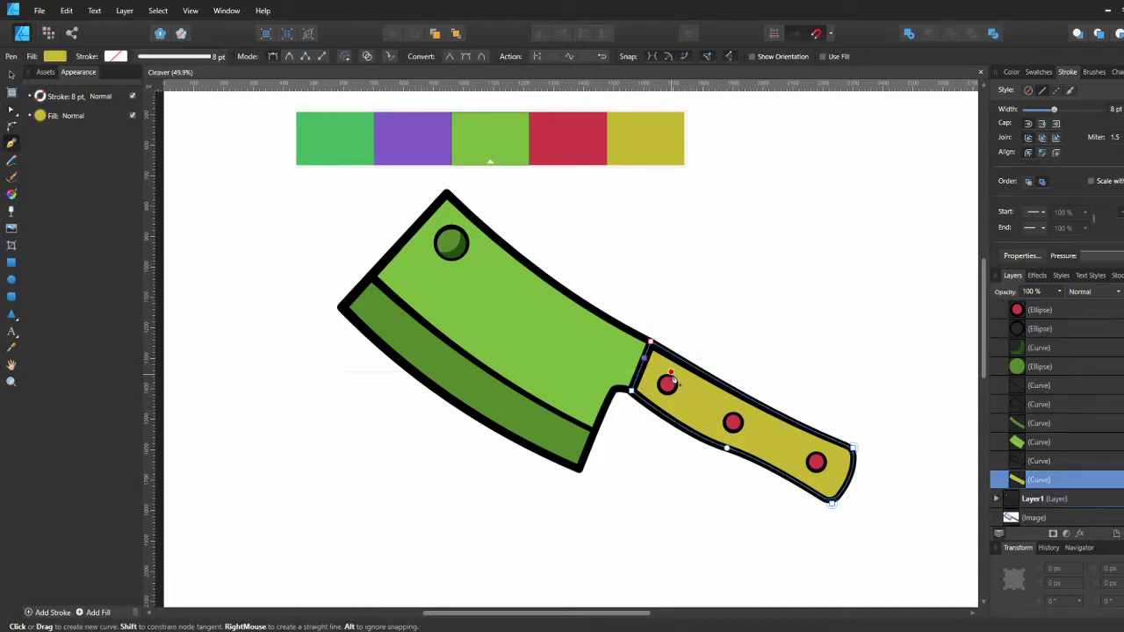
click(687, 387)
Give the handle detail line a black stroke with the saved tapering profile and move its free end slightly up and outward
click(117, 59)
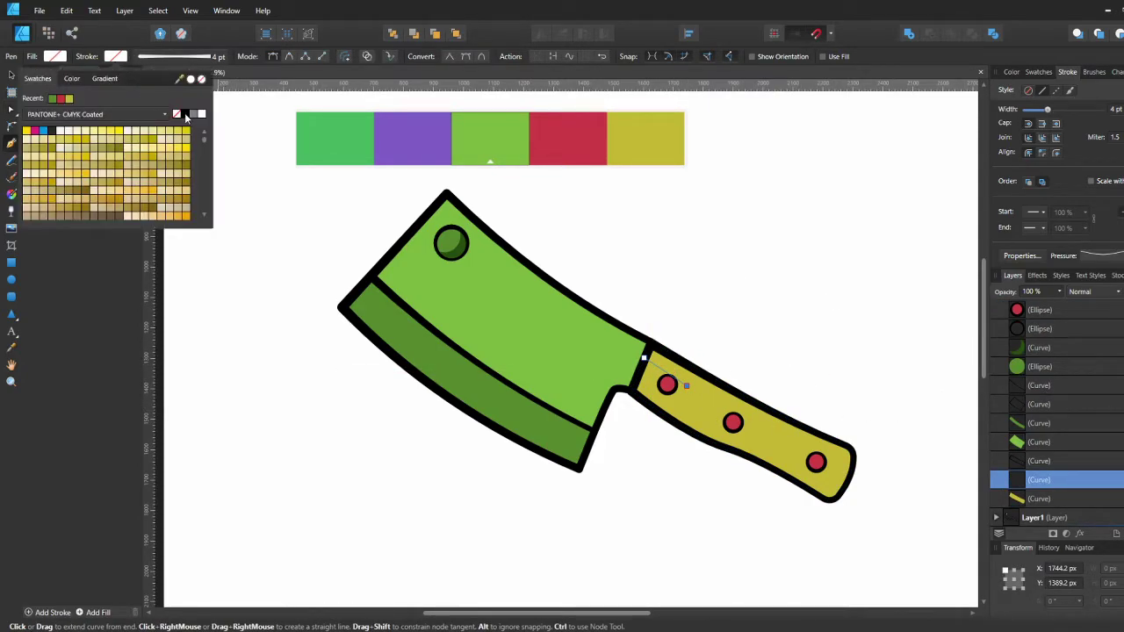
click(186, 115)
click(1088, 255)
click(986, 379)
key(v)
key(a)
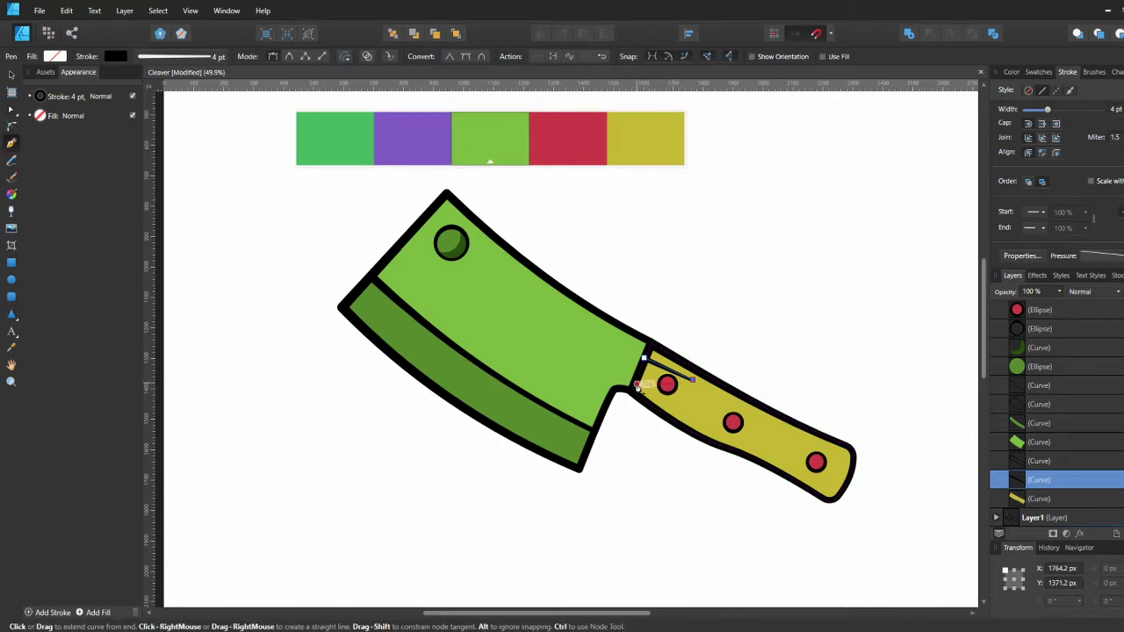
Duplicate the handle detail line, shift the copy below the first rivet, and move its start node onto the handle's front edge
key(v)
key(ctrl+j)
key(shift+Down)
key(shift+Down)
key(shift+Down)
key(shift+Down)
key(shift+Down)
key(shift+Down)
key(shift+Down)
key(shift+Down)
key(shift+Down)
key(shift+Down)
key(shift+Down)
key(shift+Down)
key(a)
drag(644, 395, 638, 389)
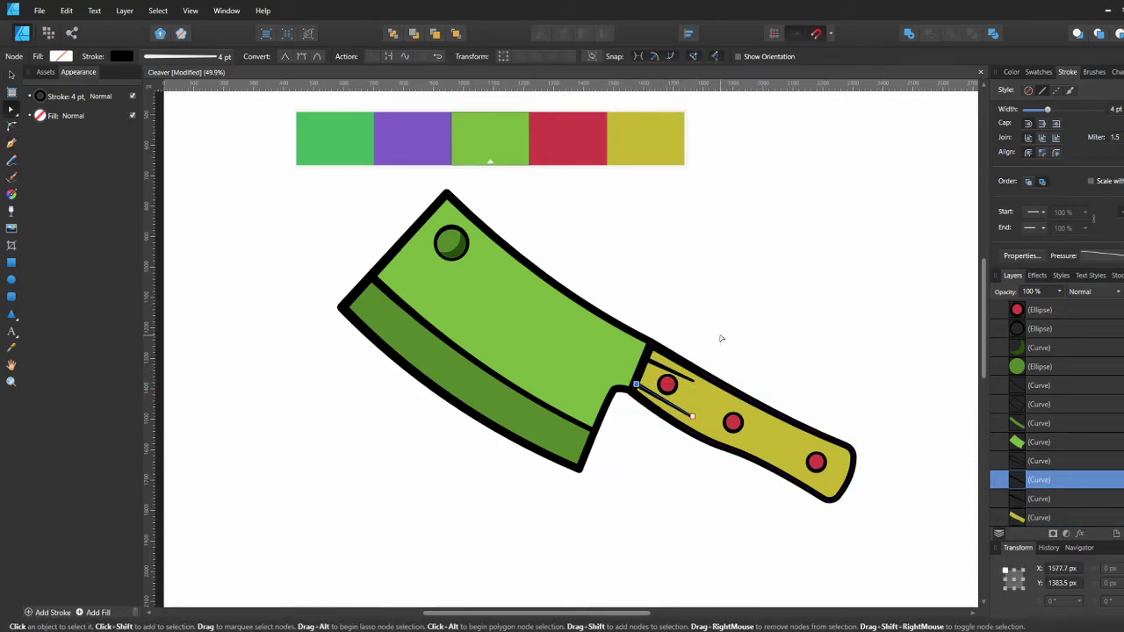
Bend the two straight handle detail lines into curves running around the first rivet
click(721, 339)
key(v)
click(671, 408)
key(a)
drag(668, 405, 672, 392)
click(667, 373)
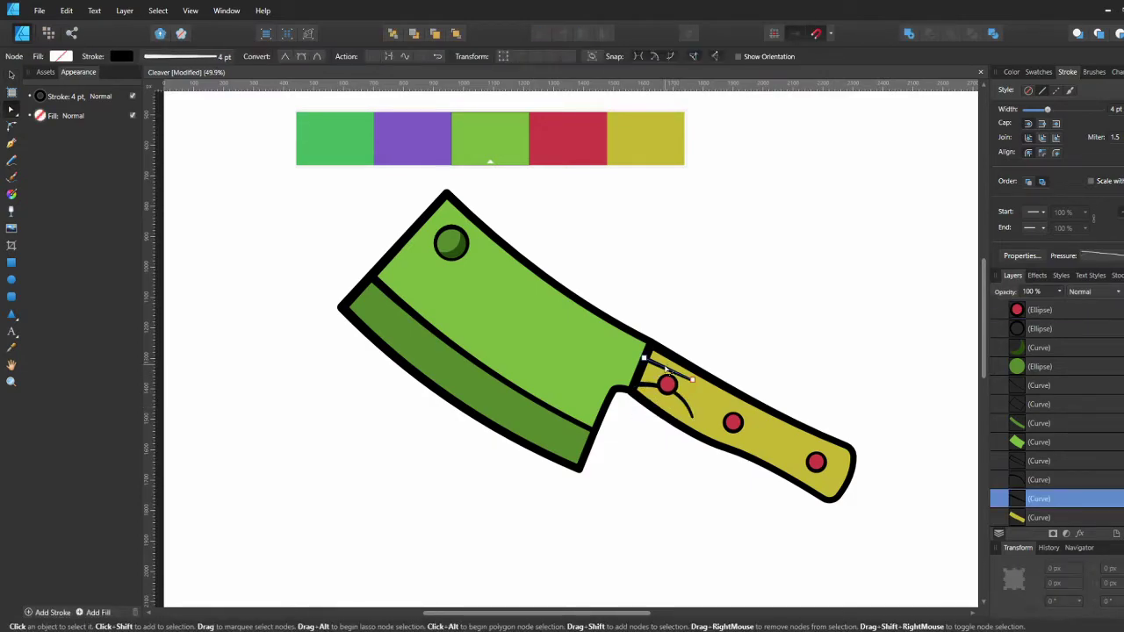
click(725, 354)
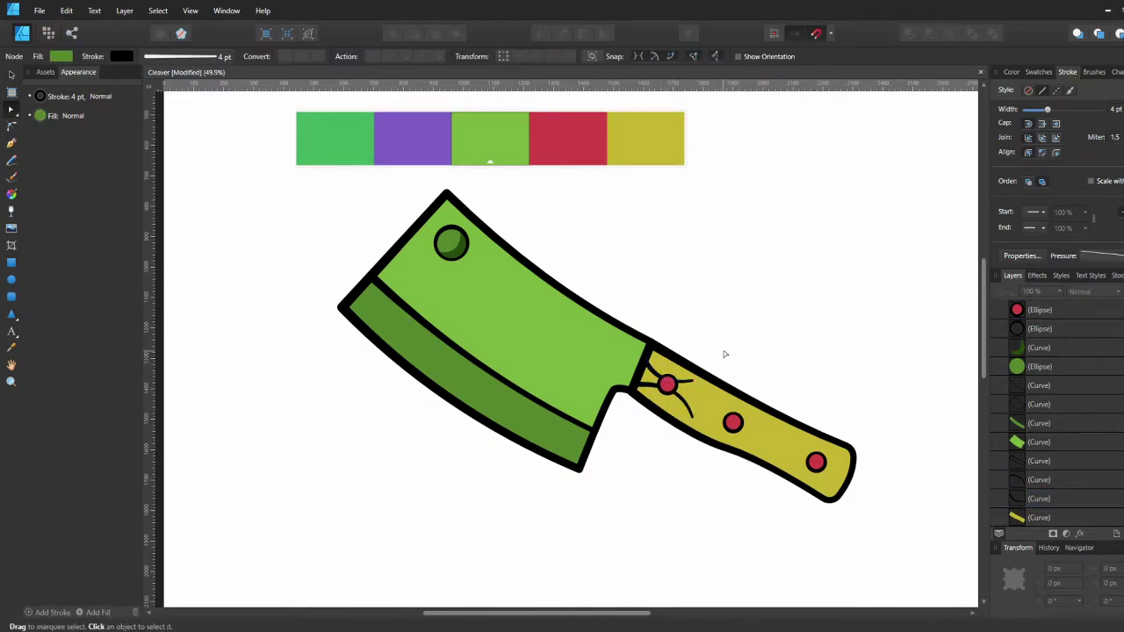
Duplicate both curved detail lines, rotate the copies 180 degrees and place them around the last rivet at the handle's end
key(v)
click(689, 382)
shift+click(688, 409)
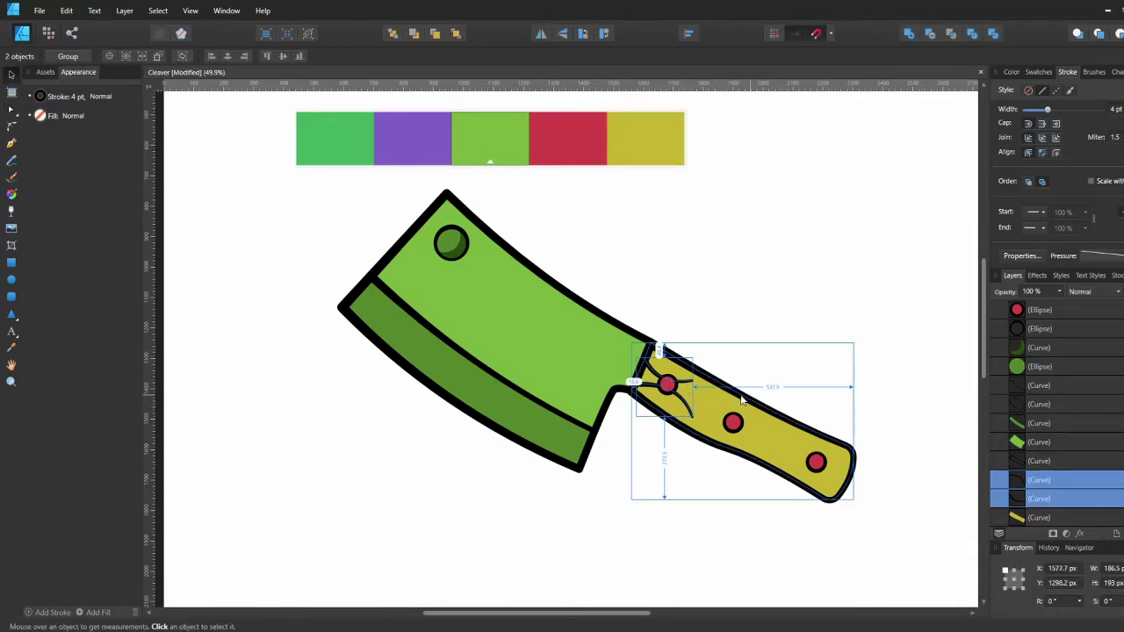
key(ctrl+j)
click(606, 34)
click(606, 35)
drag(701, 380, 851, 459)
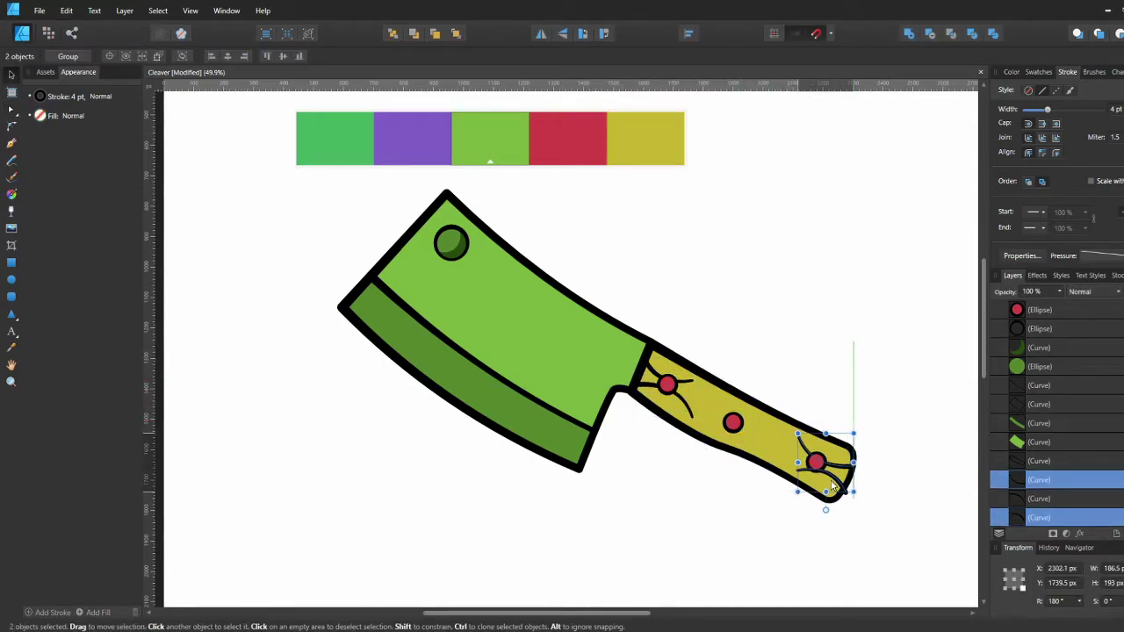
Nudge the lower copied detail line slightly inward so its end meets the handle's end outline
key(a)
click(877, 482)
click(842, 487)
key(v)
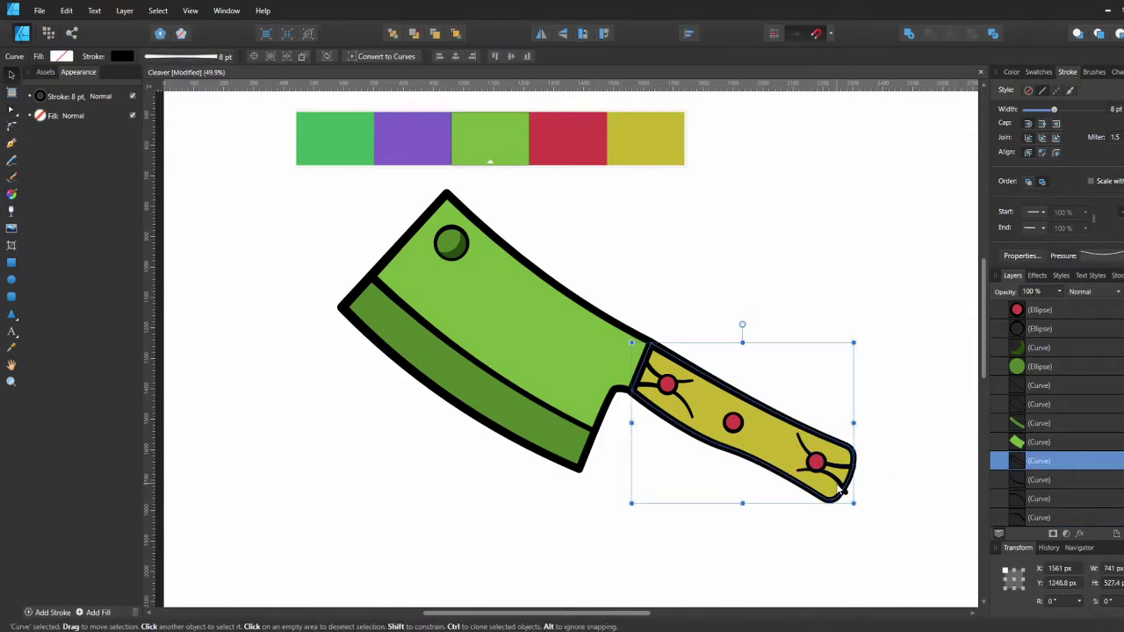
click(834, 481)
drag(839, 485, 834, 483)
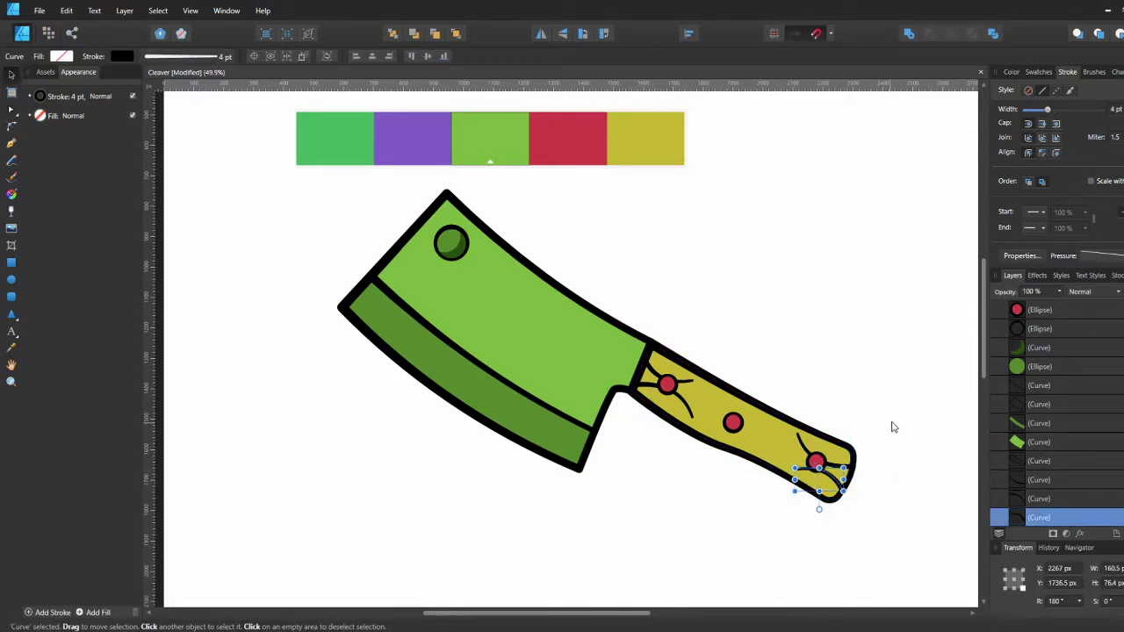
click(861, 498)
click(847, 474)
click(838, 484)
drag(838, 485, 839, 481)
scroll(838, 486, up, 1)
click(850, 519)
Shift both copied detail lines at the last rivet slightly inward so their ends stay within the handle outline
scroll(834, 512, up, 5)
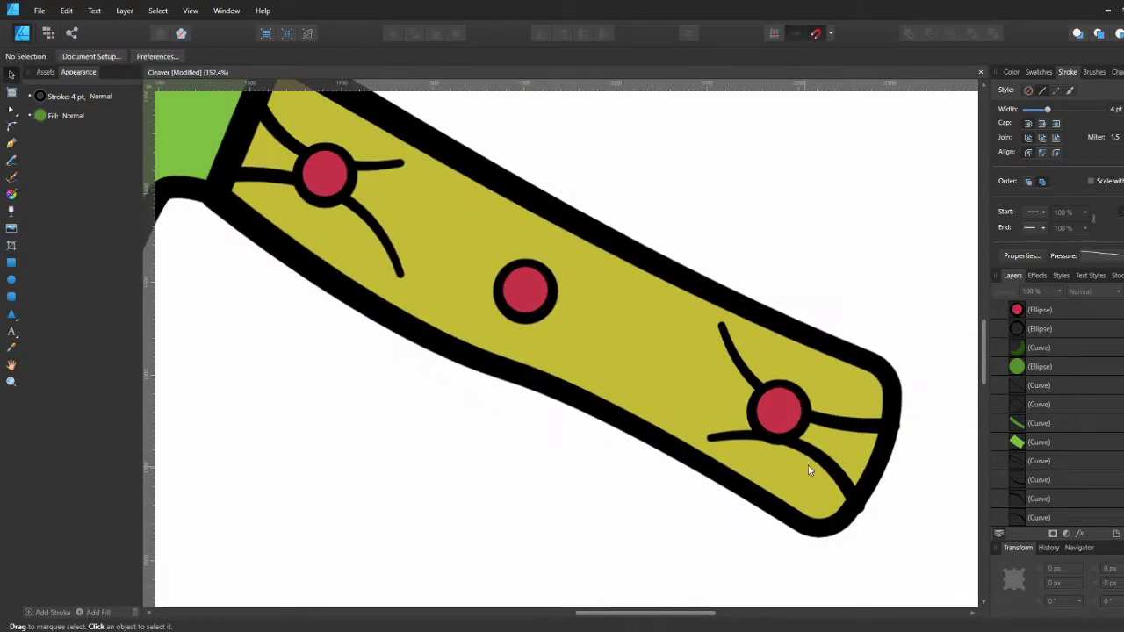
click(823, 459)
shift+click(853, 426)
drag(853, 427, 853, 421)
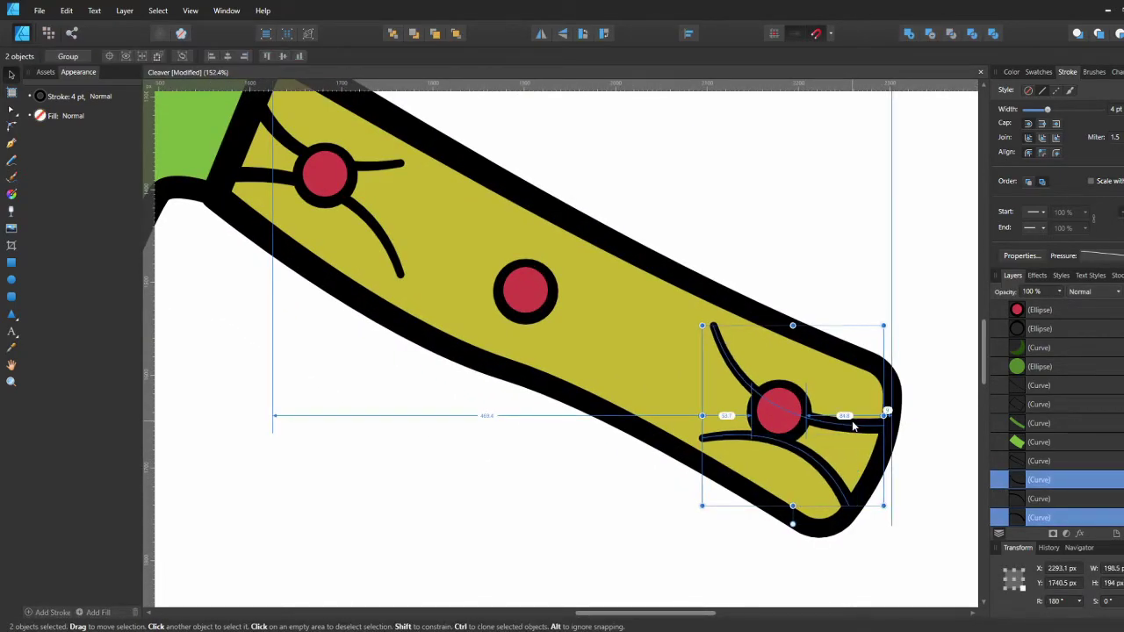
click(845, 299)
scroll(852, 325, down, 5)
scroll(861, 347, down, 2)
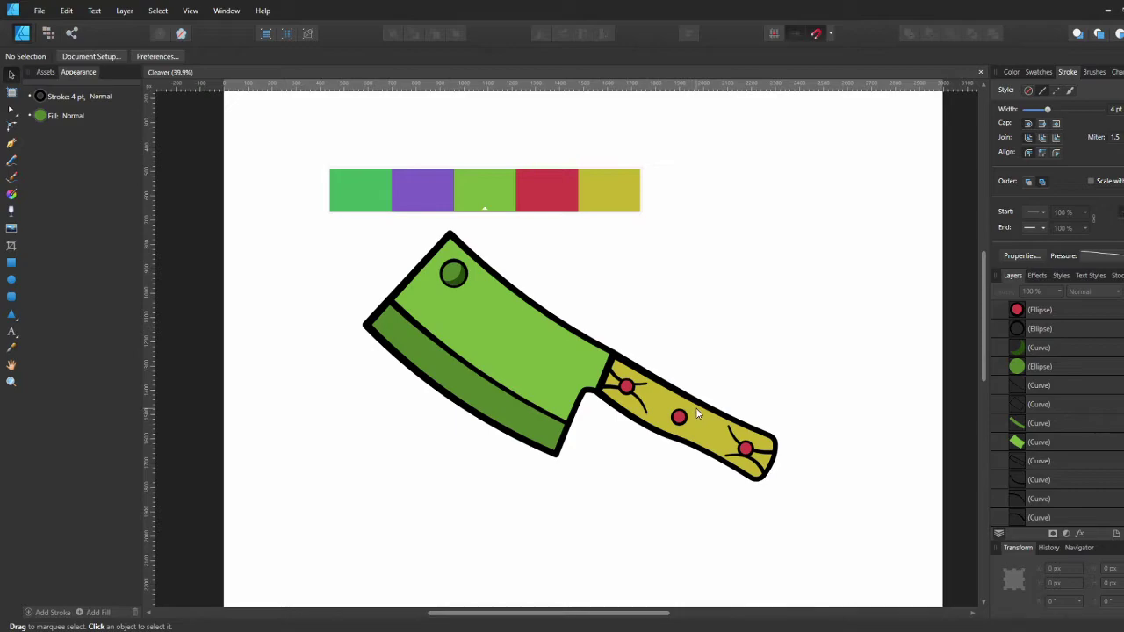
Try drawing a jagged drip outline with the Pen tool, starting from the cutting-edge strip's outer corner
click(478, 312)
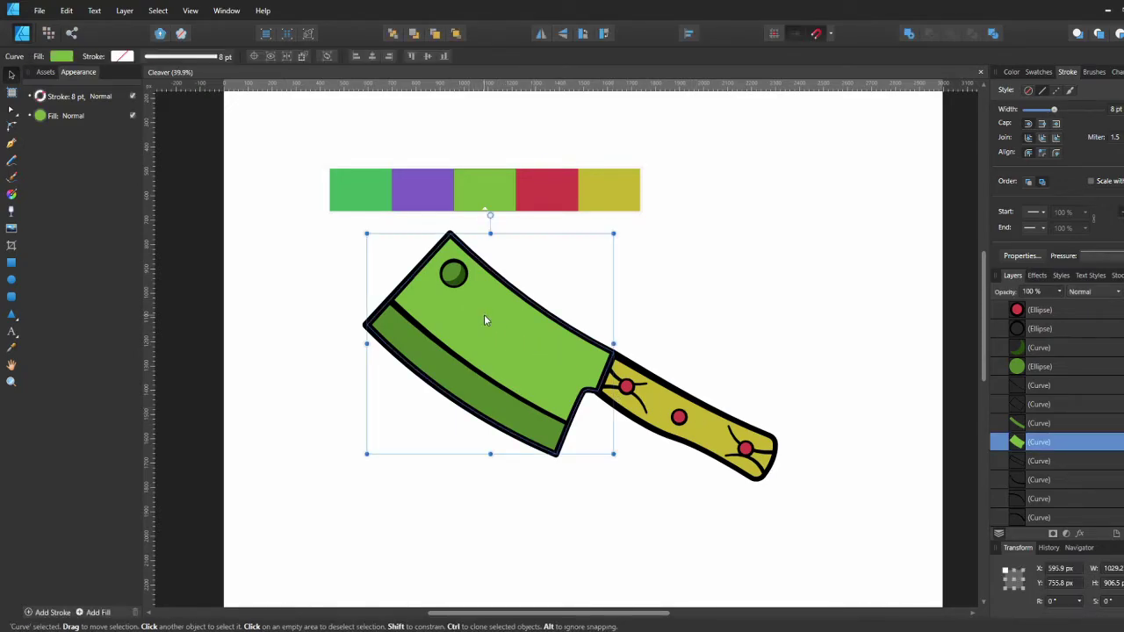
click(433, 367)
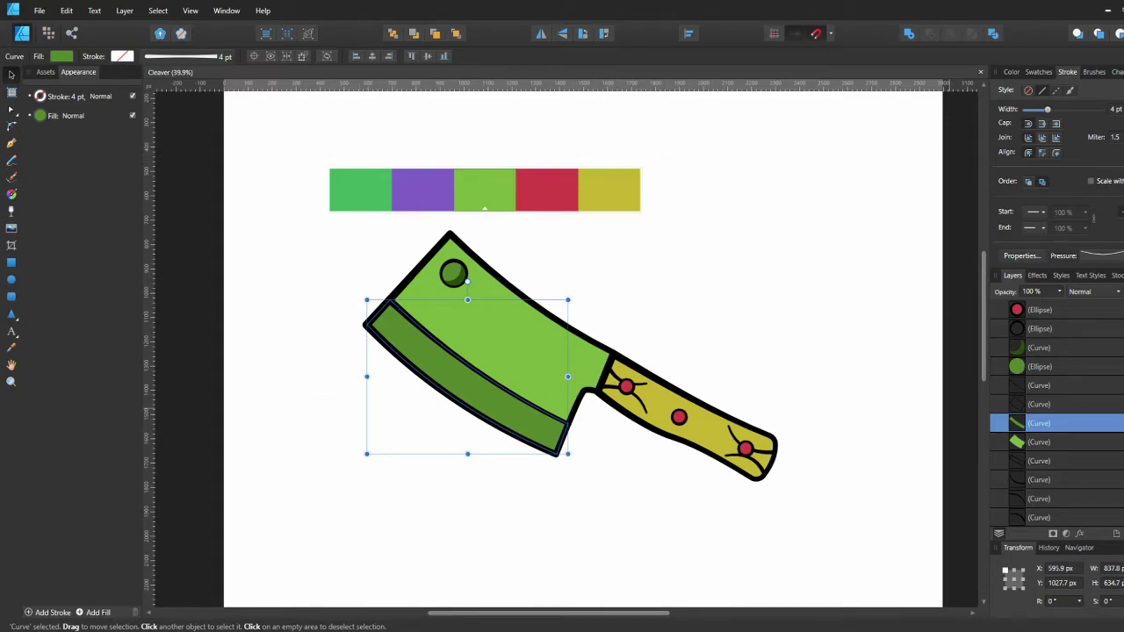
key(p)
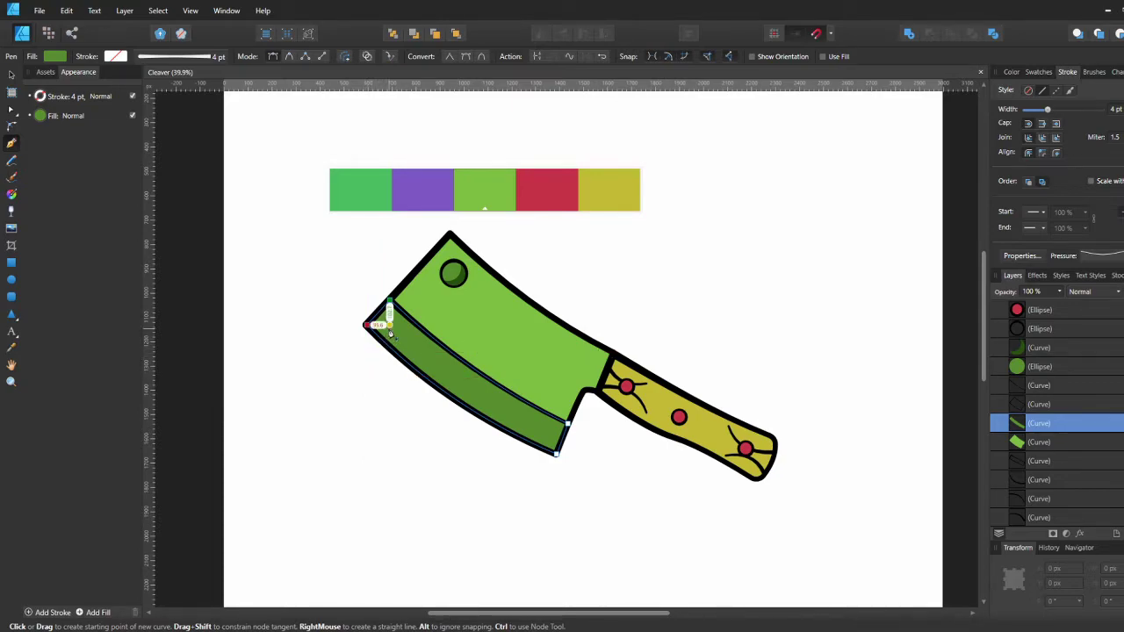
click(366, 325)
drag(353, 376, 367, 357)
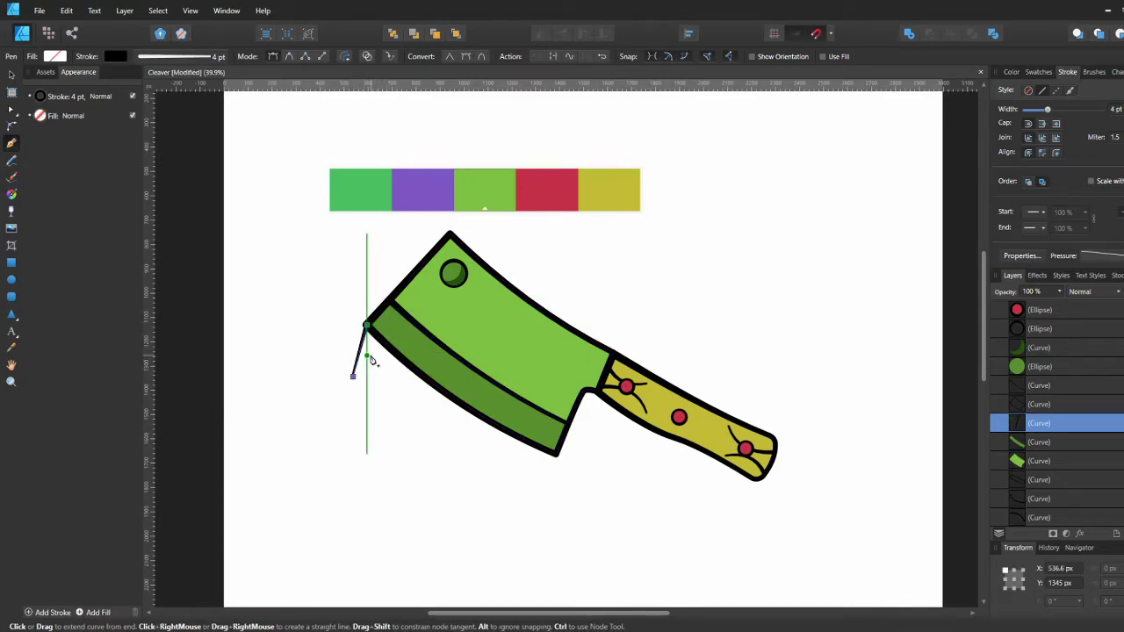
click(393, 332)
click(392, 372)
click(376, 395)
click(415, 402)
click(405, 426)
click(414, 377)
click(422, 362)
Undo the latest drip outline nodes and redraw the path as a closed jagged shape over the cutting edge
key(ctrl+z)
key(ctrl+z)
key(ctrl+z)
key(ctrl+z)
key(ctrl+z)
click(378, 376)
click(389, 395)
click(400, 343)
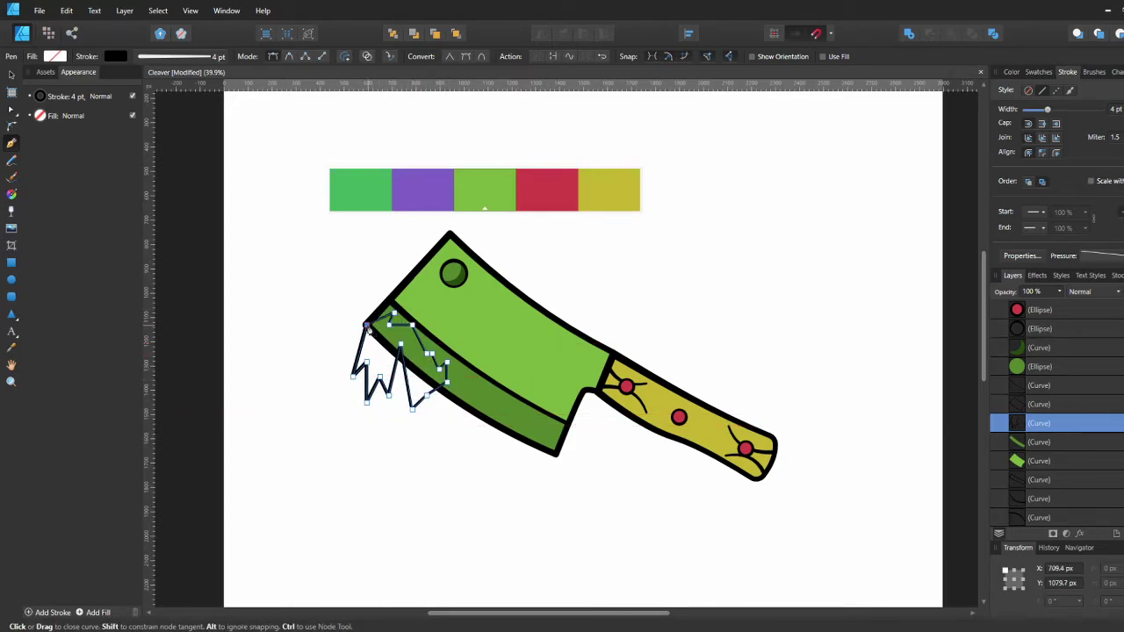
Convert the drip outline's nodes to smooth, reshape its lower points and delete surplus nodes
key(a)
drag(311, 287, 476, 462)
click(301, 56)
click(350, 310)
click(412, 407)
scroll(417, 393, up, 1)
drag(397, 332, 374, 354)
click(354, 404)
key(Delete)
drag(381, 396, 410, 411)
click(435, 343)
key(Delete)
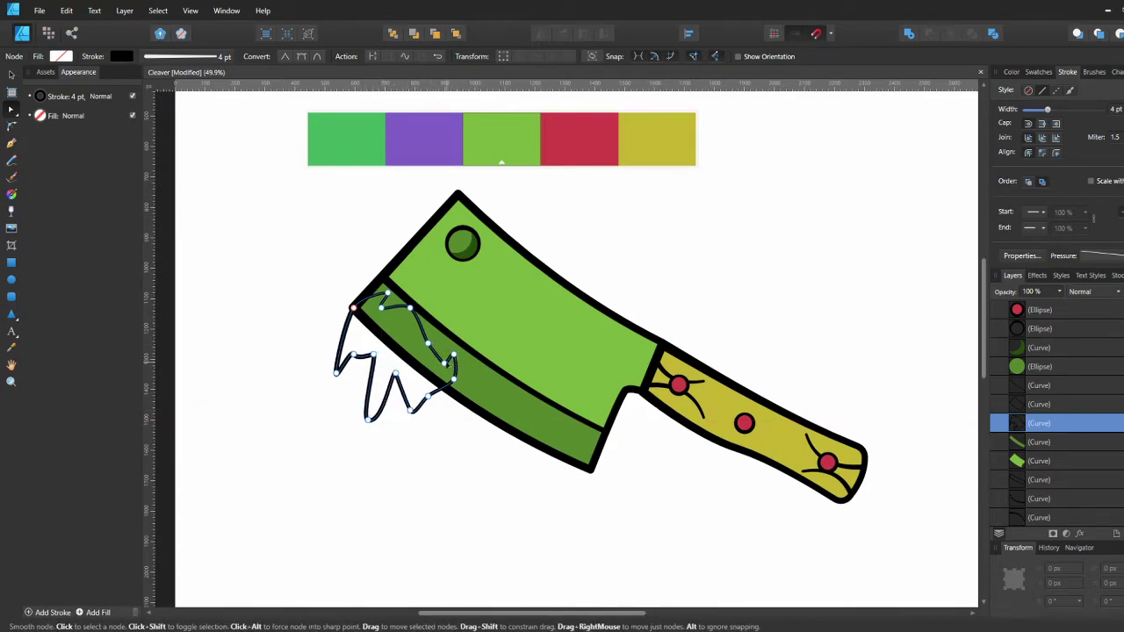
Smooth the part of the drip outline inside the cutting-edge strip by deleting extra nodes and shifting the remaining ones
drag(410, 308, 409, 315)
click(387, 293)
key(Delete)
click(454, 355)
key(Delete)
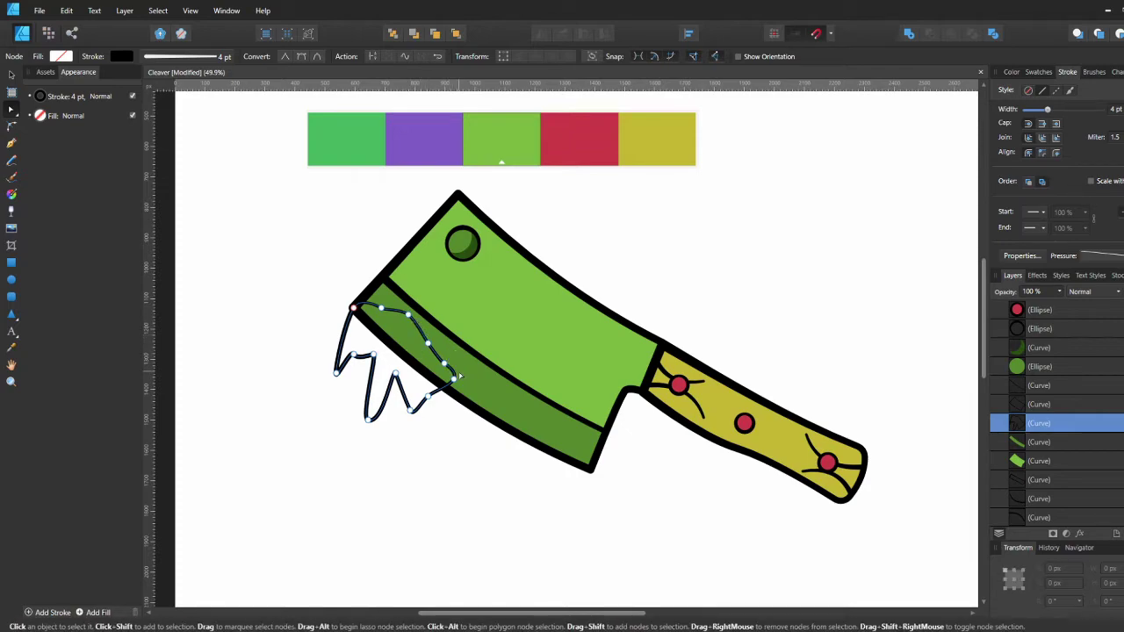
drag(454, 379, 465, 375)
drag(420, 404, 435, 413)
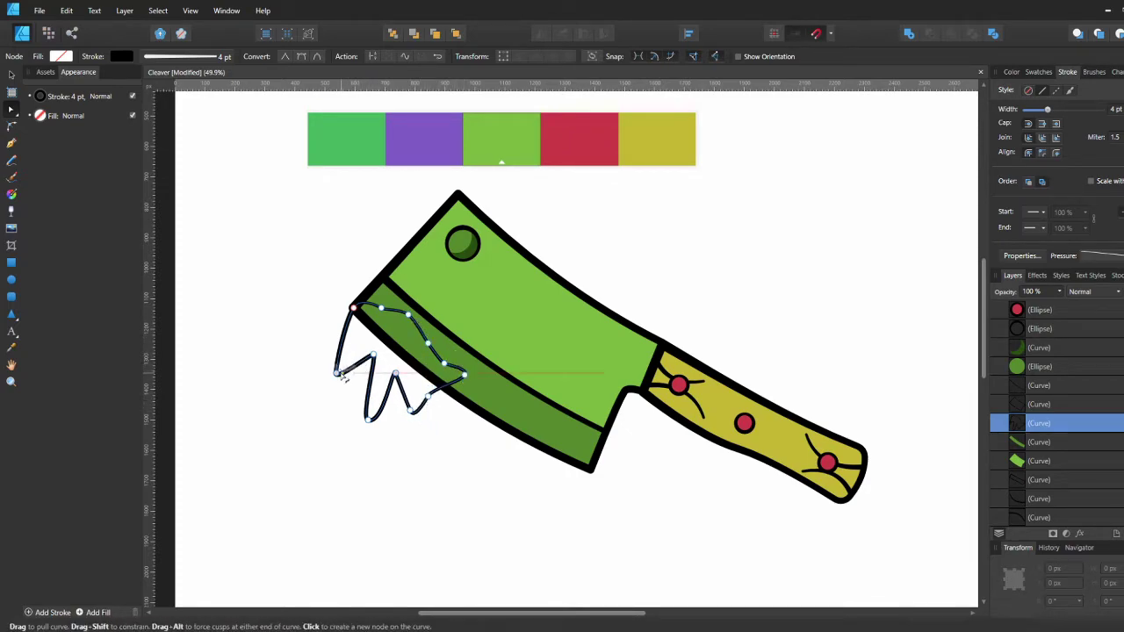
Pull the drip outline's outer side inward to form a rounded drop below the blade corner
click(342, 349)
mouse_move(341, 344)
mouse_down()
mouse_move(353, 355)
mouse_move(336, 350)
mouse_move(343, 386)
mouse_move(354, 348)
mouse_up()
click(337, 374)
click(351, 398)
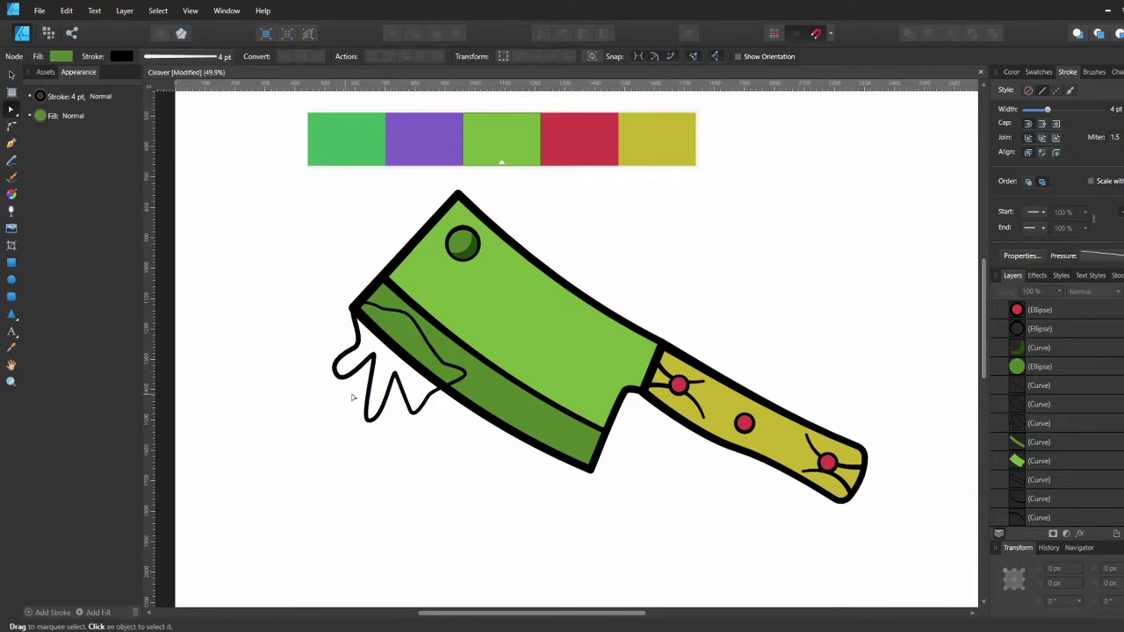
Delete the drip outline from the cutting edge
click(375, 373)
key(Delete)
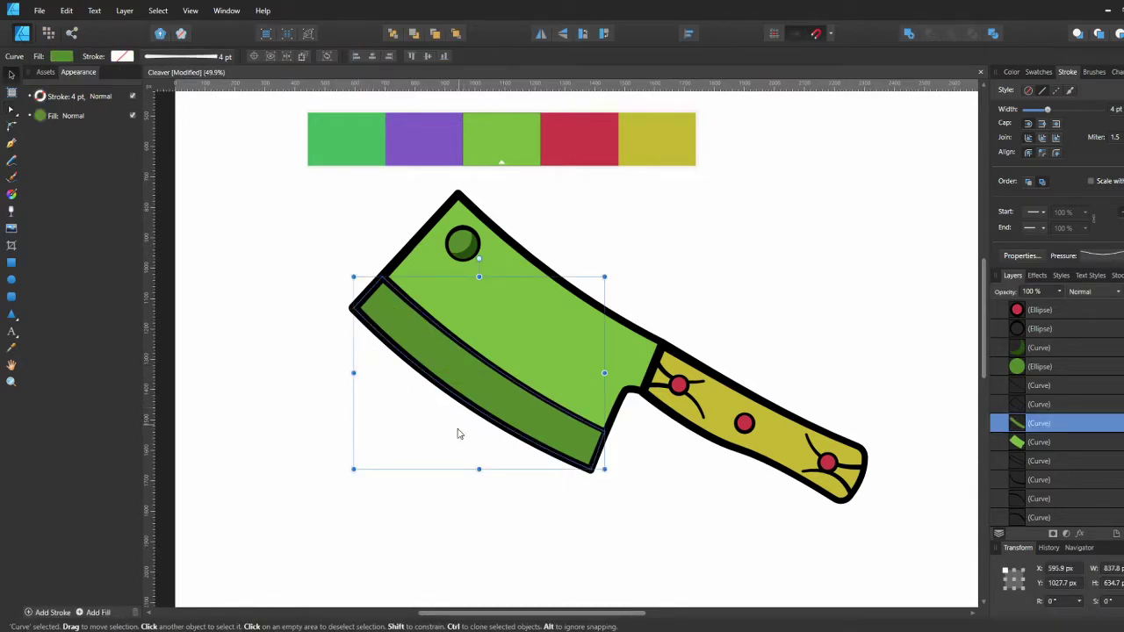
click(274, 439)
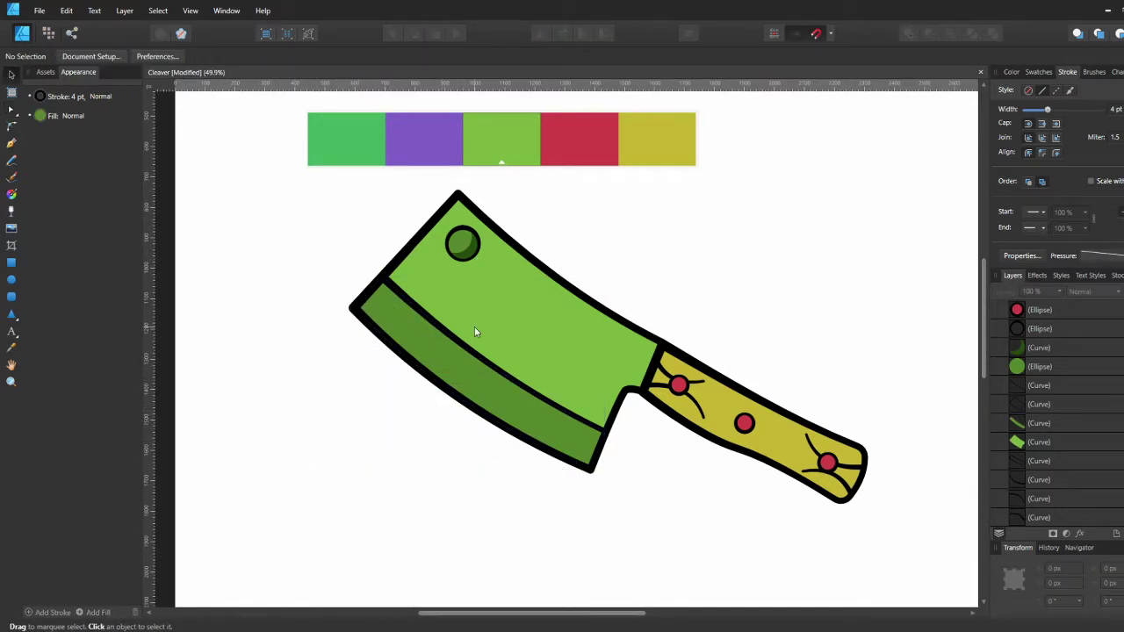
Duplicate the coloured cleaver layer and expand the copy to show its objects
scroll(1010, 318, up, 3)
click(996, 311)
click(1010, 314)
key(ctrl+j)
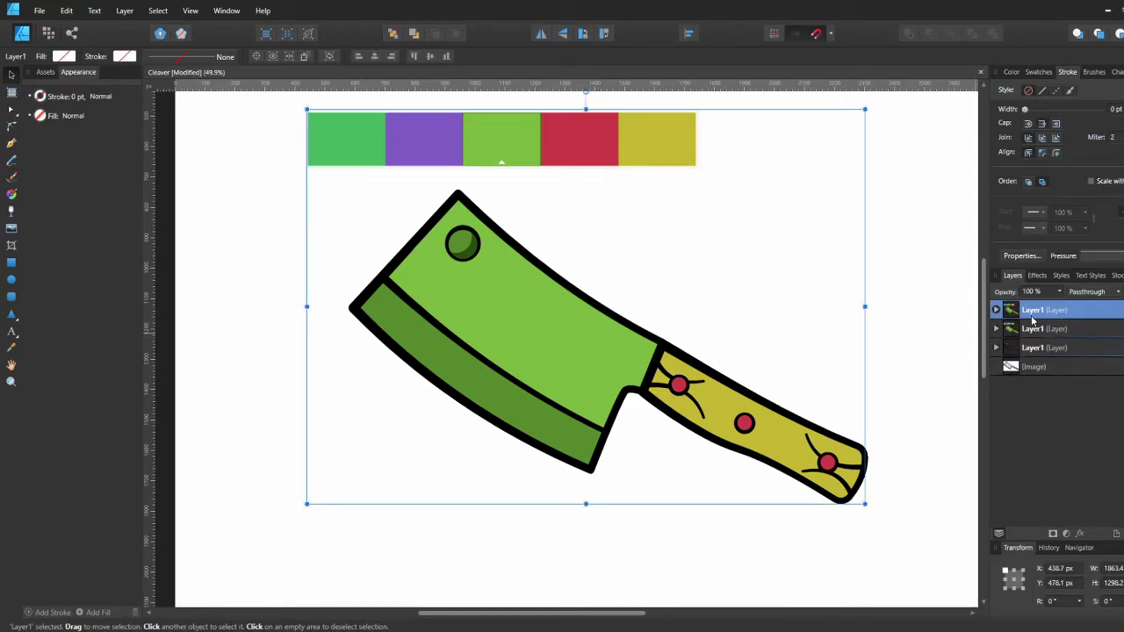
click(996, 310)
scroll(1023, 457, down, 3)
Round the blade's sharp upper corner beside the hanging hole with the Corner tool
click(1019, 404)
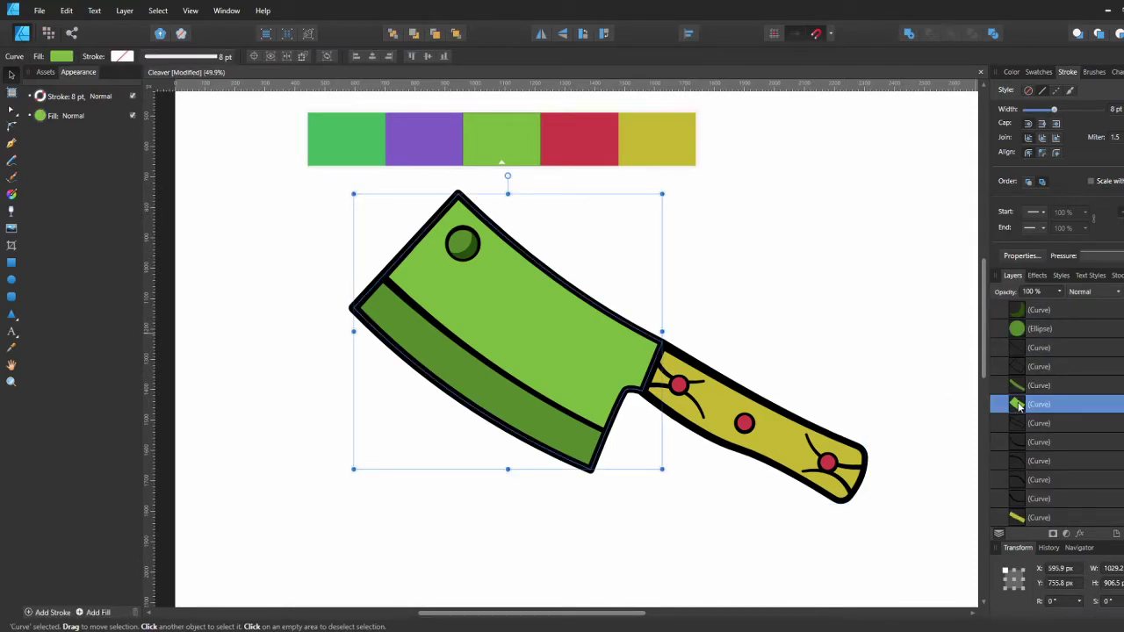
click(1021, 391)
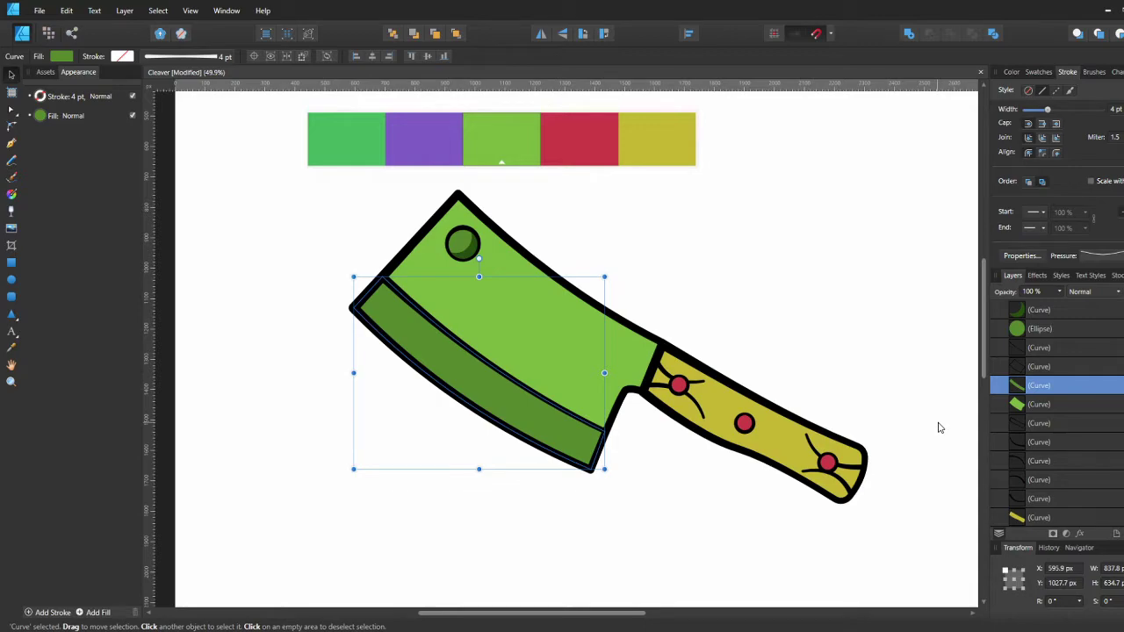
click(495, 225)
key(c)
drag(458, 194, 451, 230)
click(457, 194)
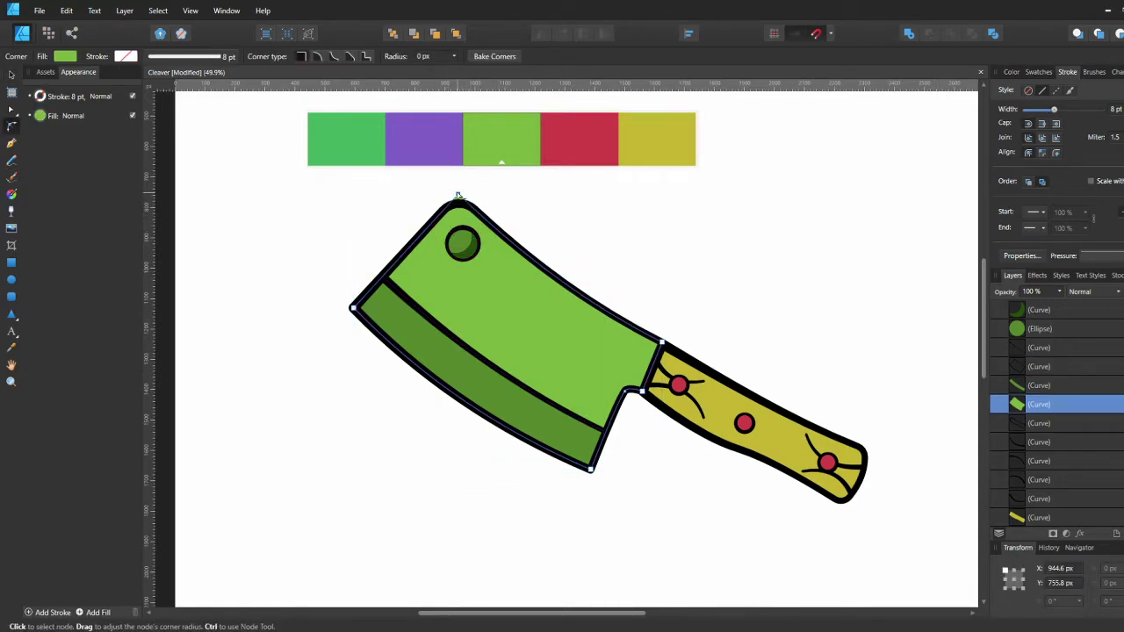
click(643, 244)
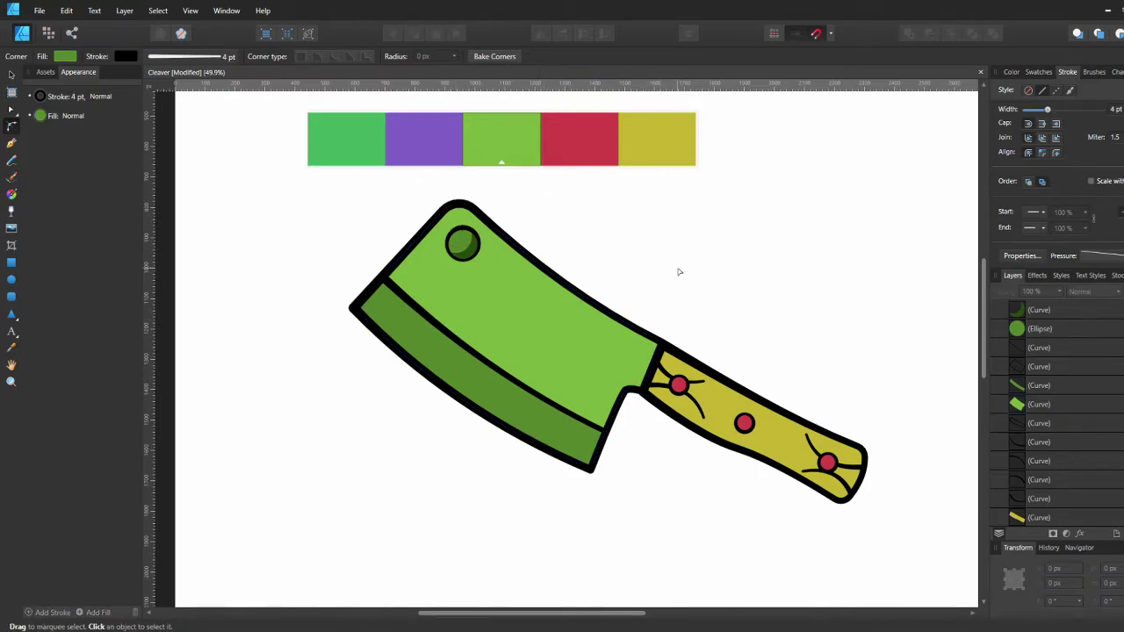
Make two offset copies of the light green blade shape below the cleaver and subtract one to leave a shadow sliver
key(v)
click(528, 325)
click(494, 385)
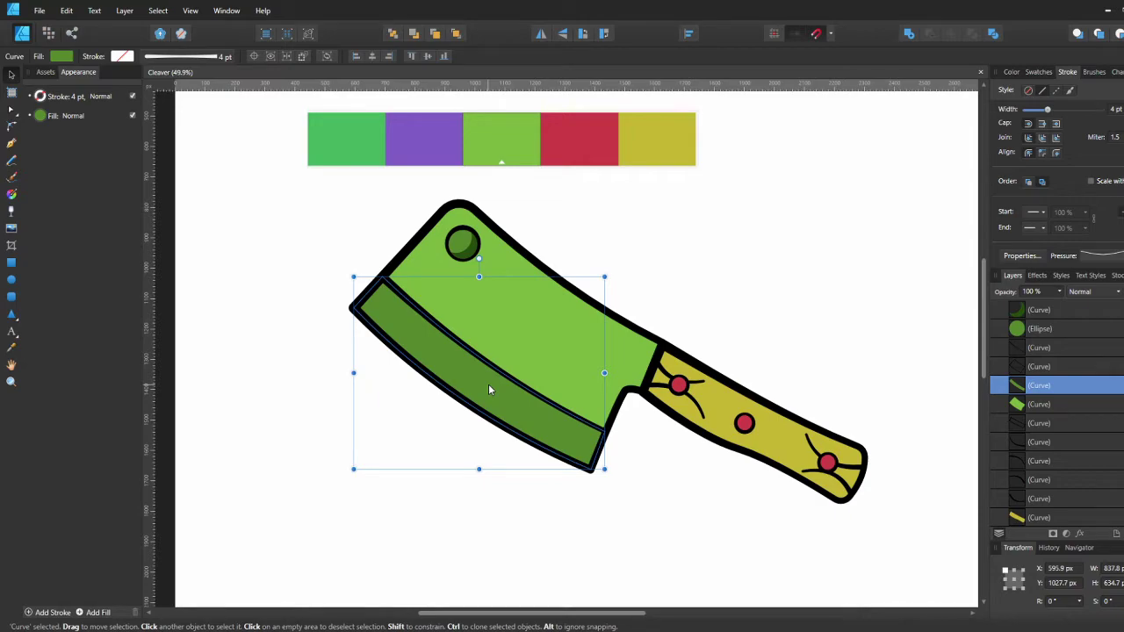
click(573, 360)
mouse_move(572, 360)
mouse_down()
mouse_move(501, 488)
mouse_move(458, 507)
mouse_up()
drag(458, 507, 443, 497)
shift+click(523, 509)
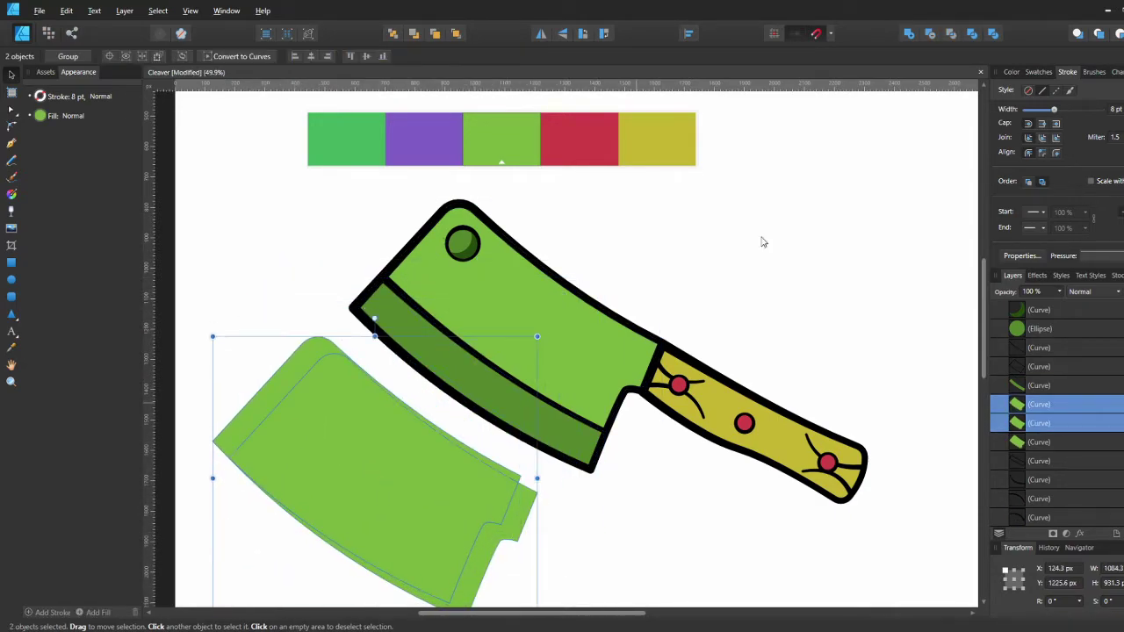
click(931, 34)
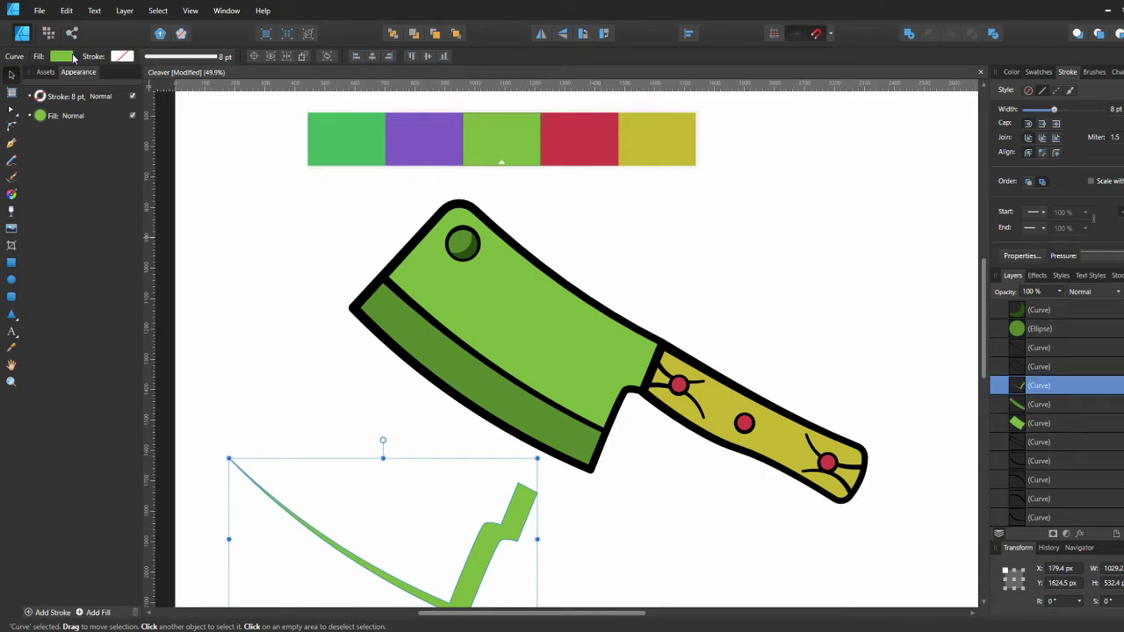
Darken the shadow sliver's fill by setting its CMYK black value to 90 and align it with the blade's lower edges
click(62, 56)
drag(59, 161, 153, 165)
click(180, 161)
drag(482, 556, 608, 405)
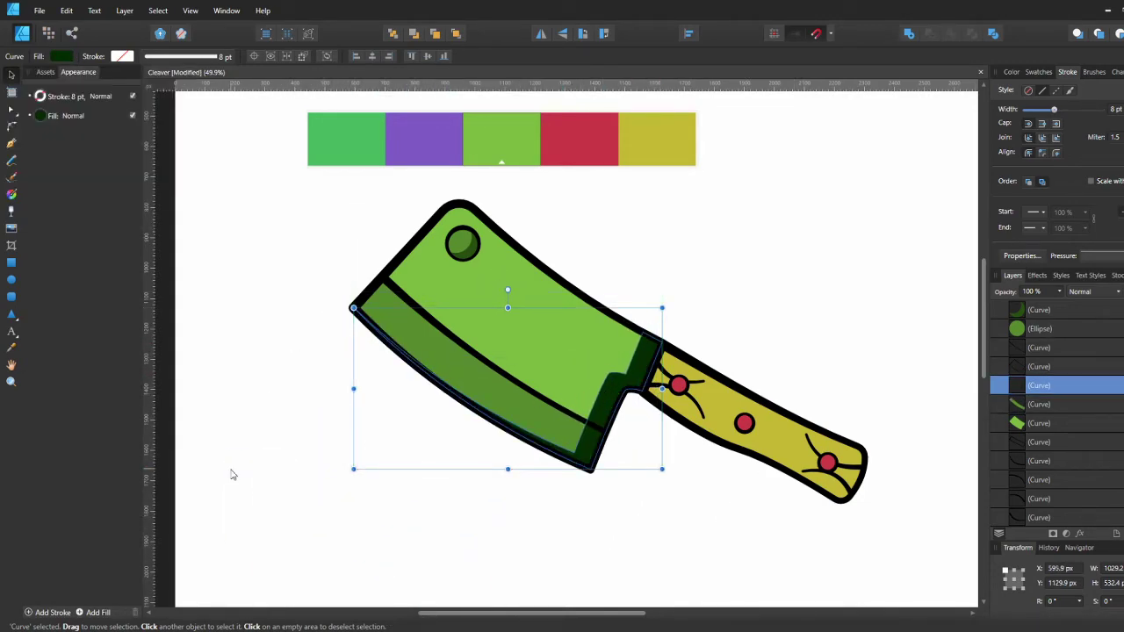
Reduce the blade shadow's fill opacity to about half
click(54, 59)
click(116, 218)
click(594, 432)
Widen the blade shadow along the cutting edge by bending its inner curve upward and smoothing its inner corner node
key(a)
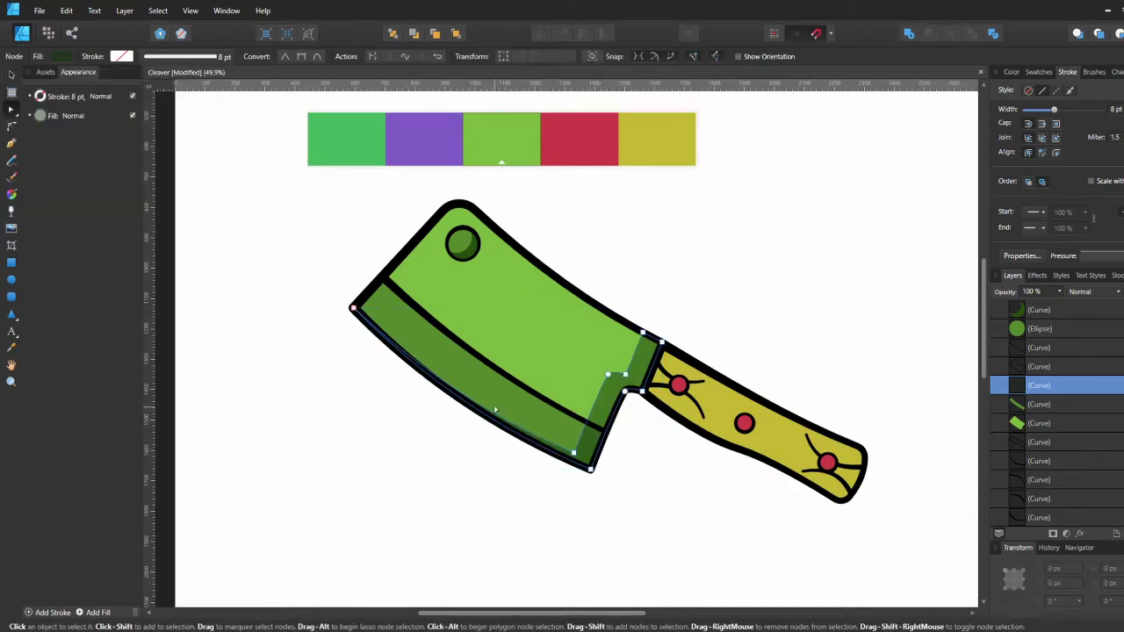
drag(477, 405, 487, 393)
drag(575, 453, 597, 455)
click(301, 57)
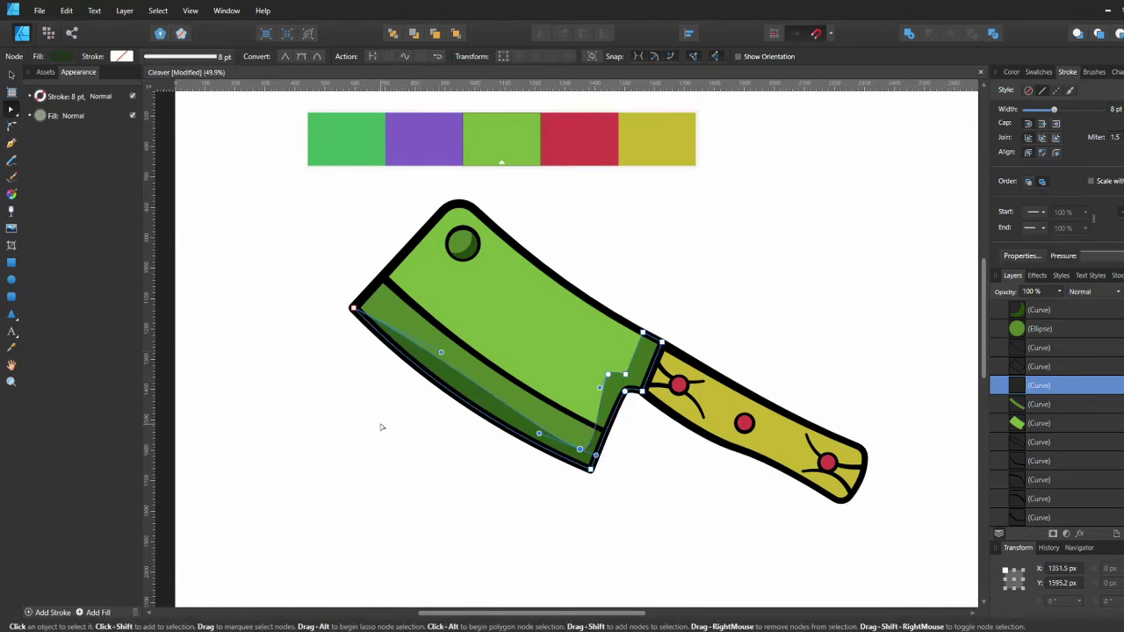
click(381, 427)
Lower the blade shadow's fill opacity further for a lighter shade
click(621, 384)
click(60, 56)
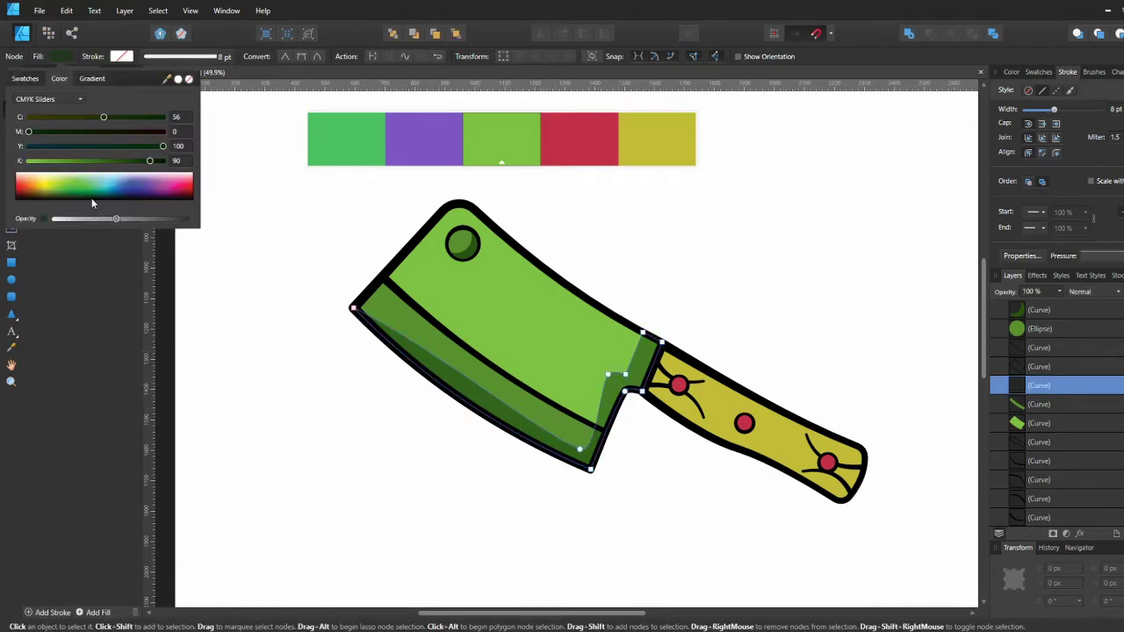
drag(91, 219, 83, 220)
click(225, 347)
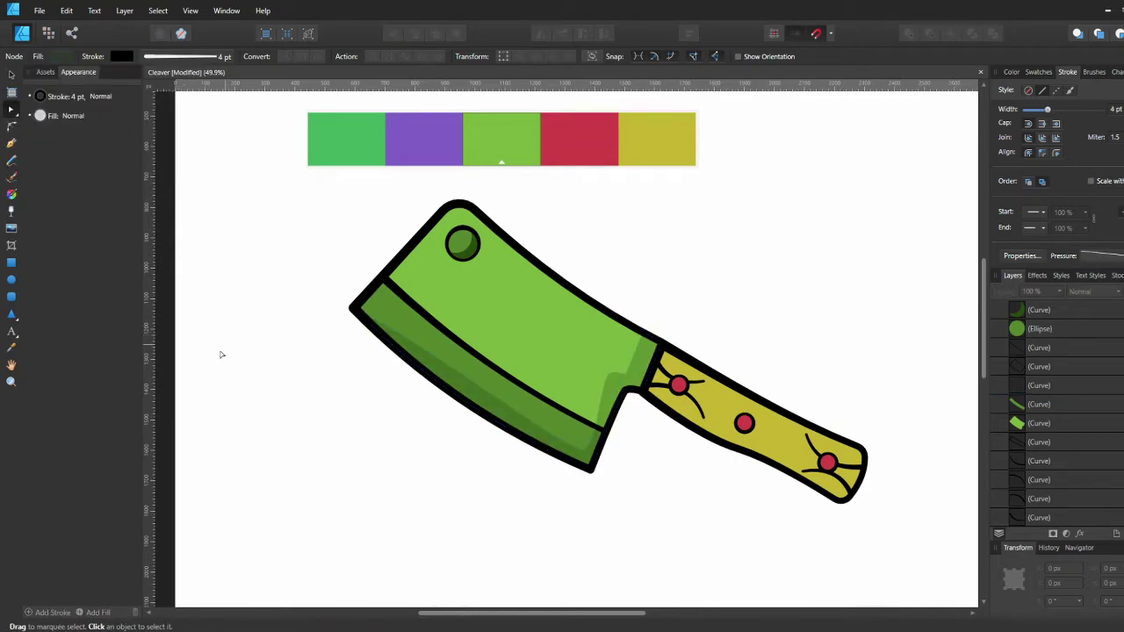
Create a thin shadow sliver by subtracting one offset copy of the yellow handle shape from another below the handle
key(v)
click(445, 298)
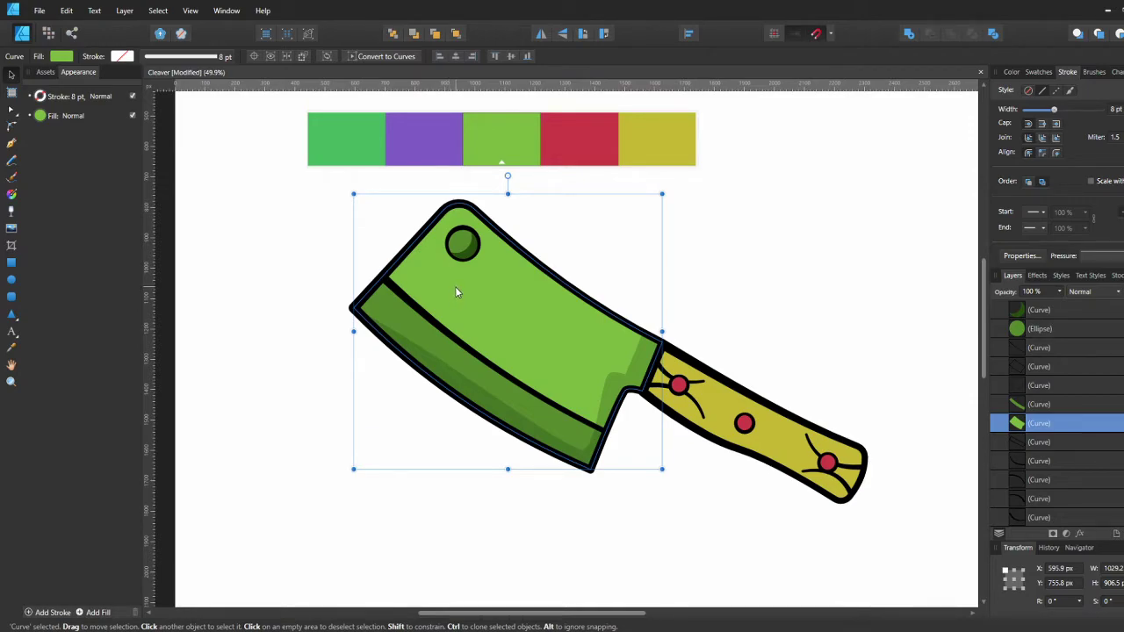
click(720, 416)
drag(720, 417, 713, 497)
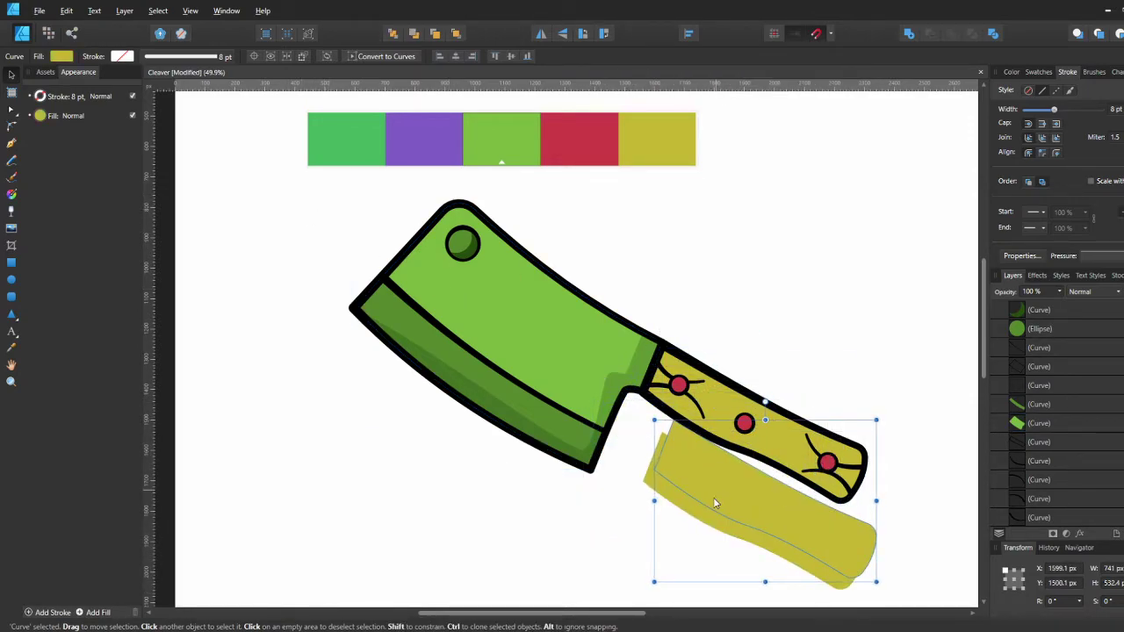
shift+click(714, 518)
click(930, 33)
Darken the handle sliver with a CMYK black value of 90 at reduced opacity and align it with the handle's lower edge
click(40, 115)
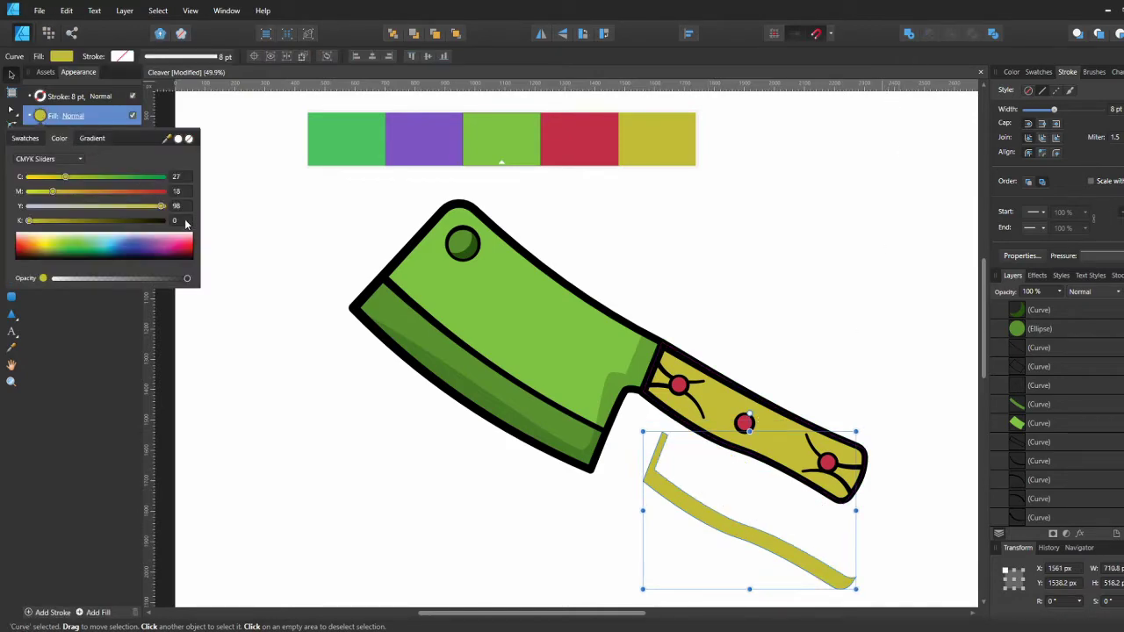
key(Return)
click(117, 279)
drag(701, 509, 698, 419)
click(752, 482)
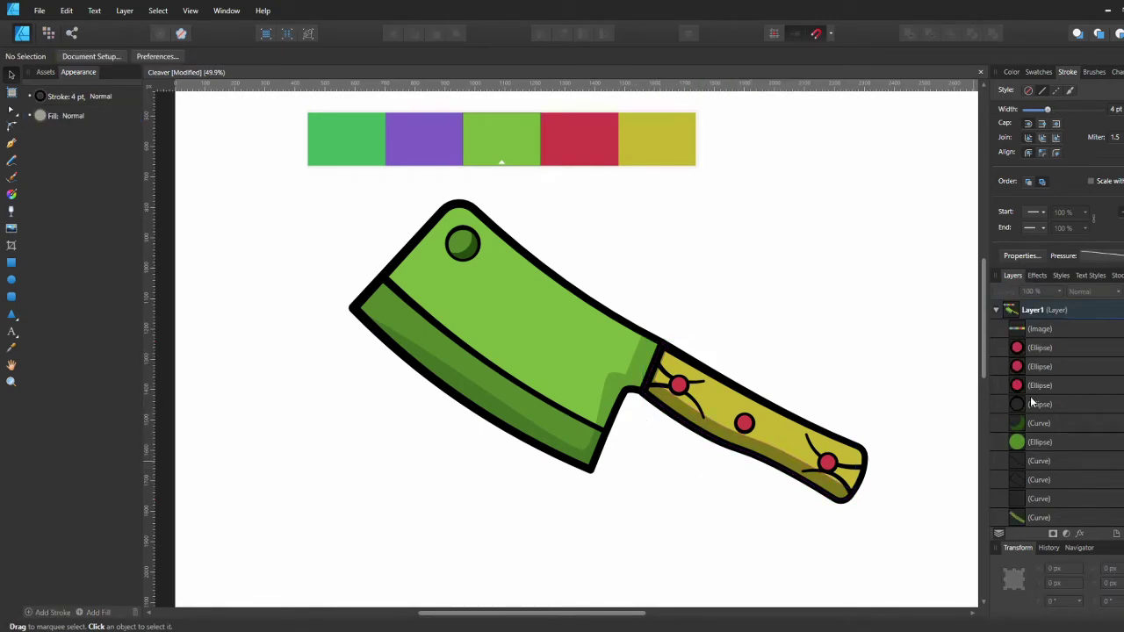
Reorder the layers so the three red rivets sit just above the handle's detail lines, with the handle shadow above them
click(1040, 386)
shift+click(1042, 349)
mouse_move(1043, 349)
mouse_down()
mouse_move(1040, 543)
mouse_move(1008, 379)
mouse_move(993, 385)
mouse_up()
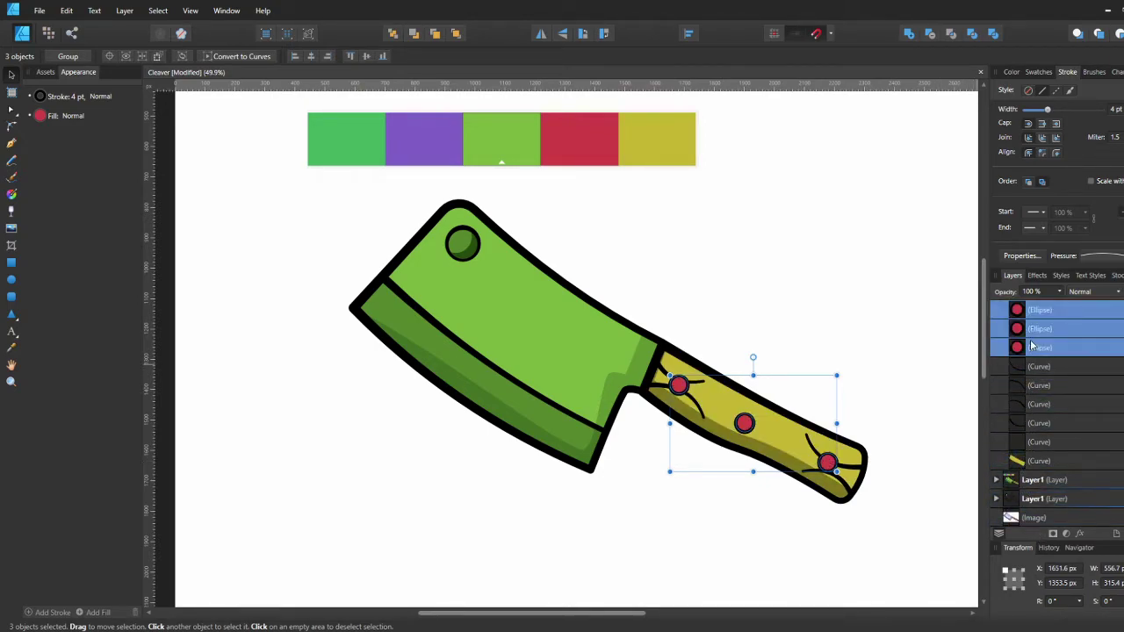
scroll(1033, 348, up, 2)
click(826, 483)
drag(1019, 499, 1025, 358)
click(779, 300)
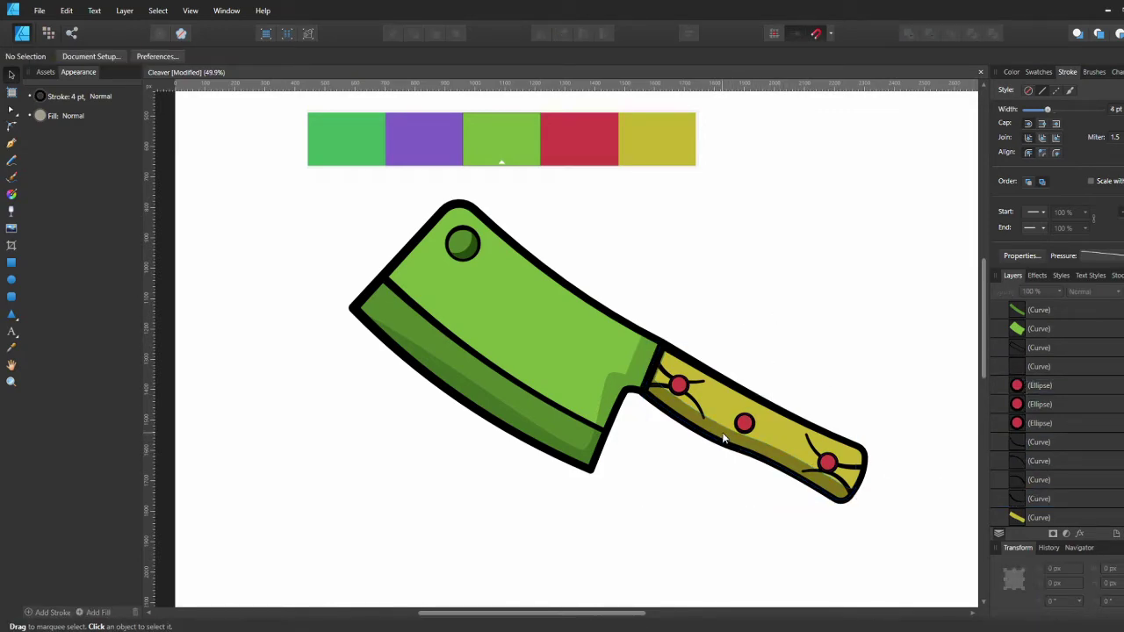
Lower the handle shadow's fill opacity for a lighter shade
click(724, 439)
click(67, 57)
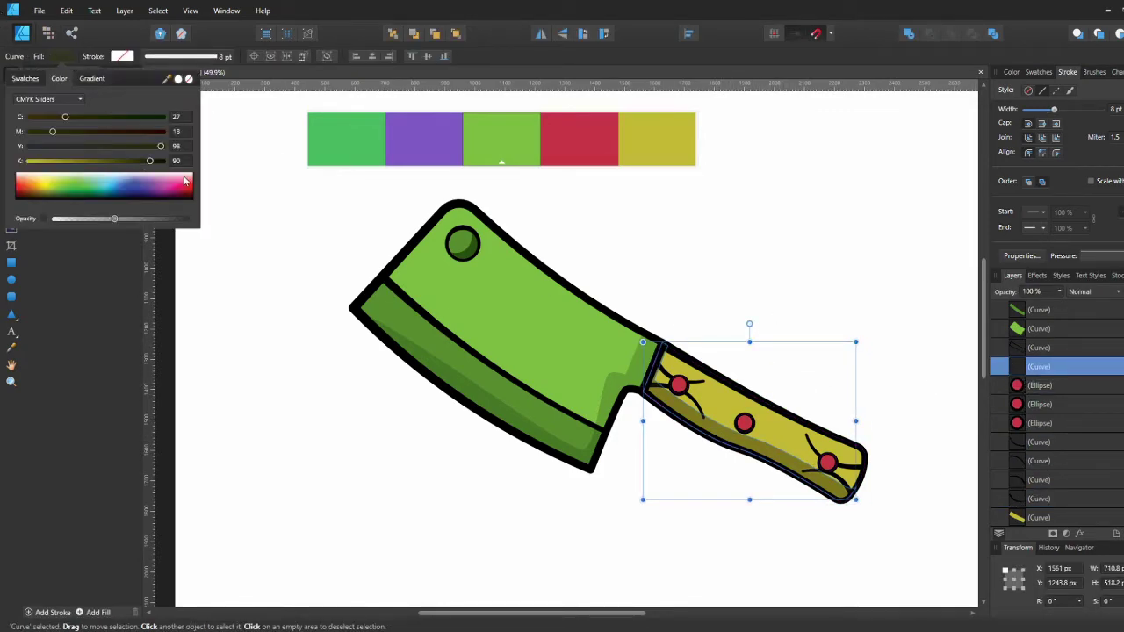
click(741, 343)
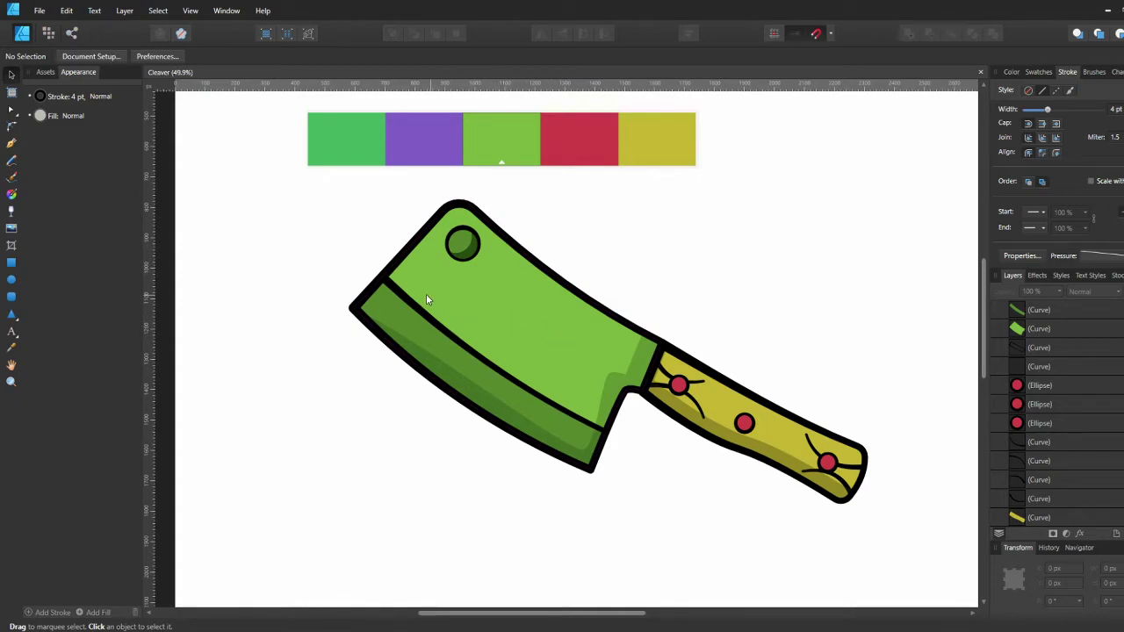
Draw a closed teardrop highlight along the blade's middle with bent sides and bring it to the top of the layer
key(p)
click(575, 383)
click(409, 277)
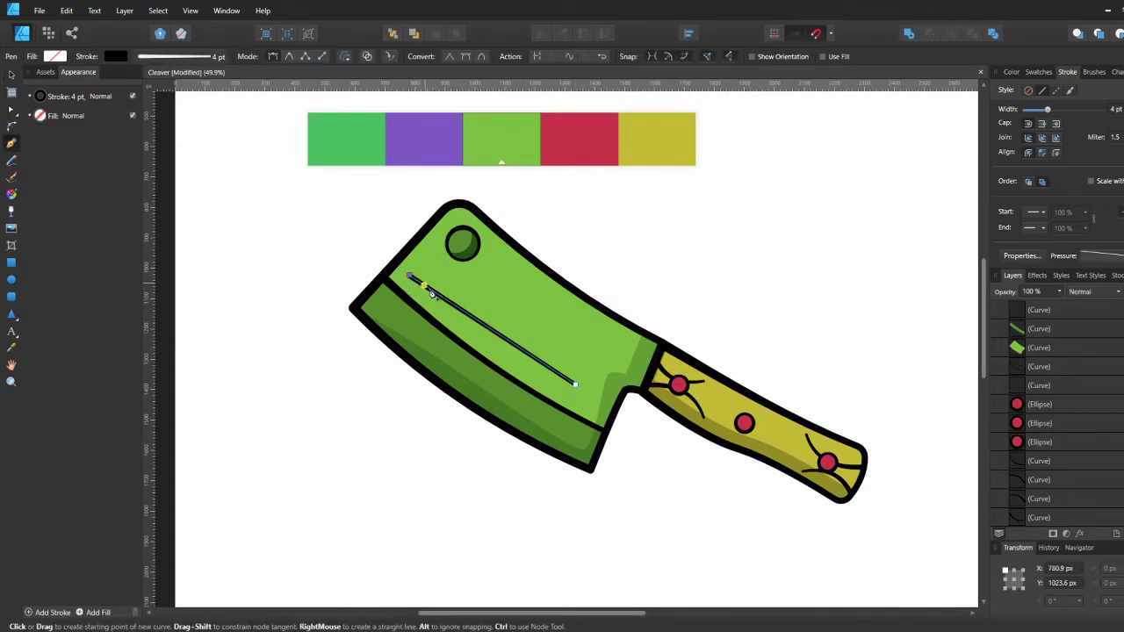
key(a)
drag(464, 312, 495, 315)
drag(427, 325, 376, 307)
drag(479, 298, 442, 234)
drag(532, 336, 478, 377)
scroll(1080, 422, up, 3)
Remove the teardrop's stroke and fill it with the red sampled from the palette
click(121, 56)
click(209, 79)
click(66, 56)
click(66, 56)
mouse_move(167, 80)
mouse_down()
mouse_move(480, 185)
mouse_move(574, 161)
mouse_up()
click(59, 78)
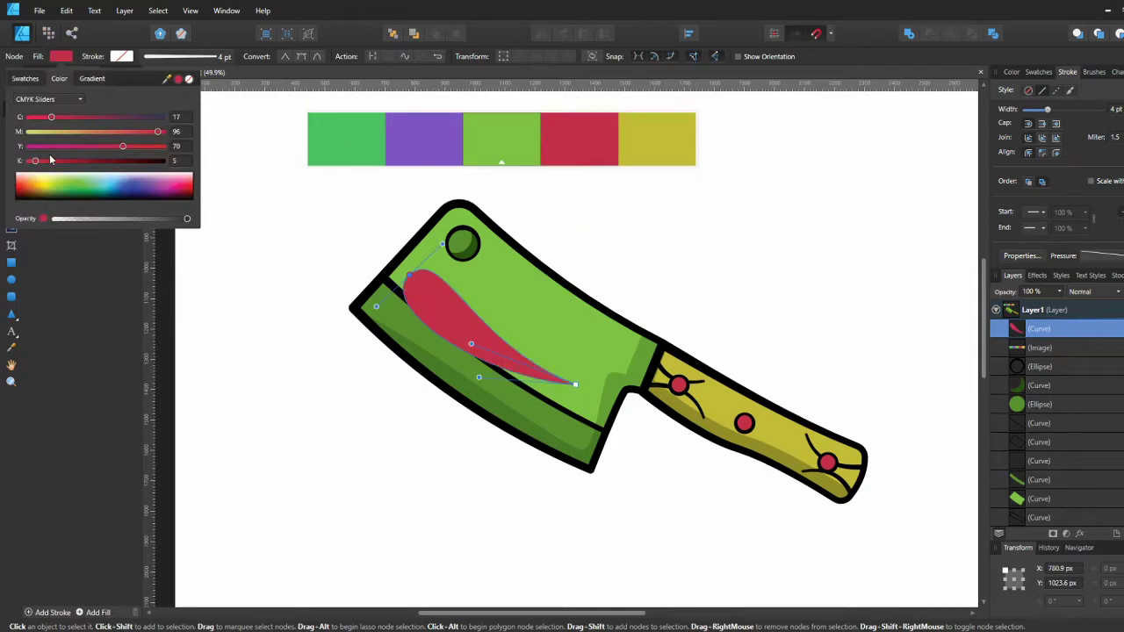
Lighten the teardrop's fill to a near-white pink with the Lightness control and reduce its opacity to about a third
click(54, 99)
click(40, 219)
click(79, 99)
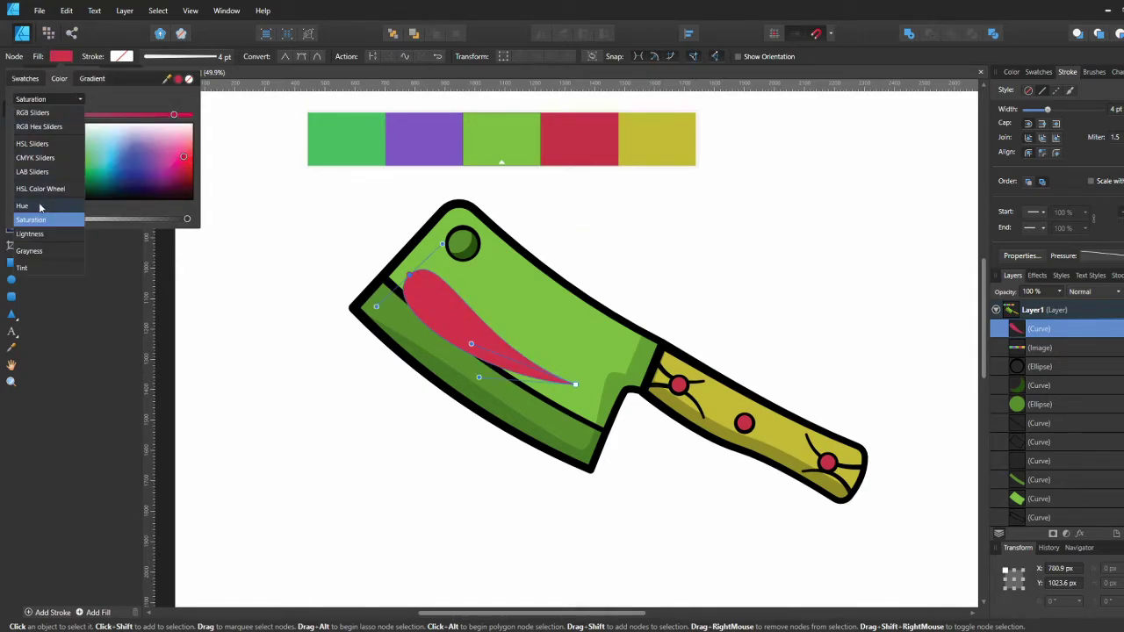
click(38, 233)
drag(162, 117, 179, 115)
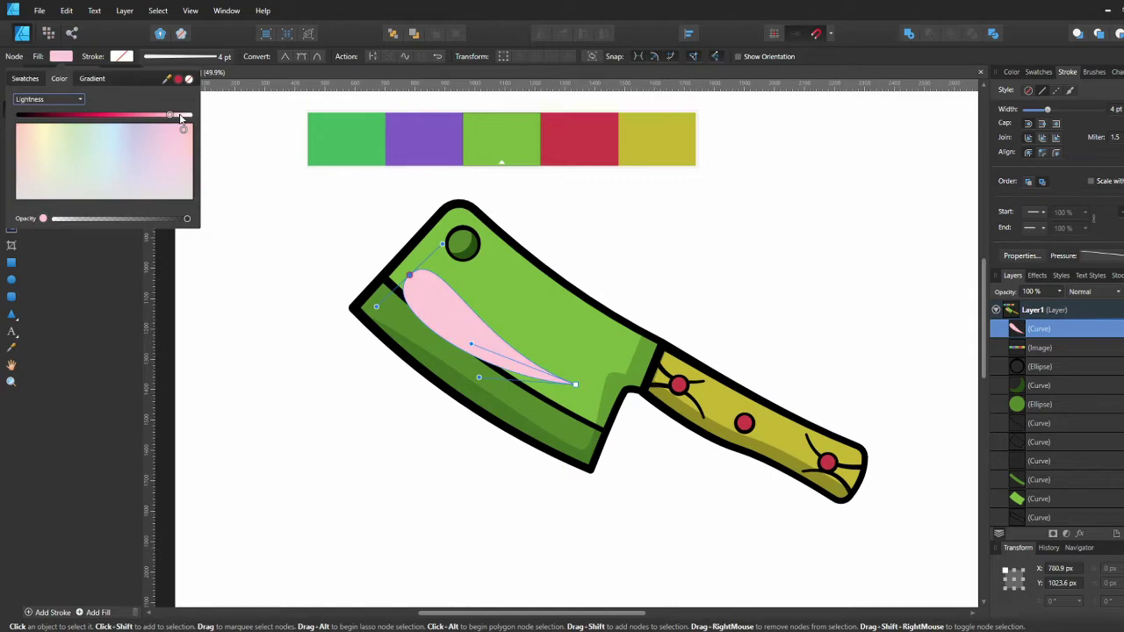
drag(186, 219, 92, 218)
click(296, 431)
Scale the teardrop highlight down and reposition it lower over the blade's bevel line
key(v)
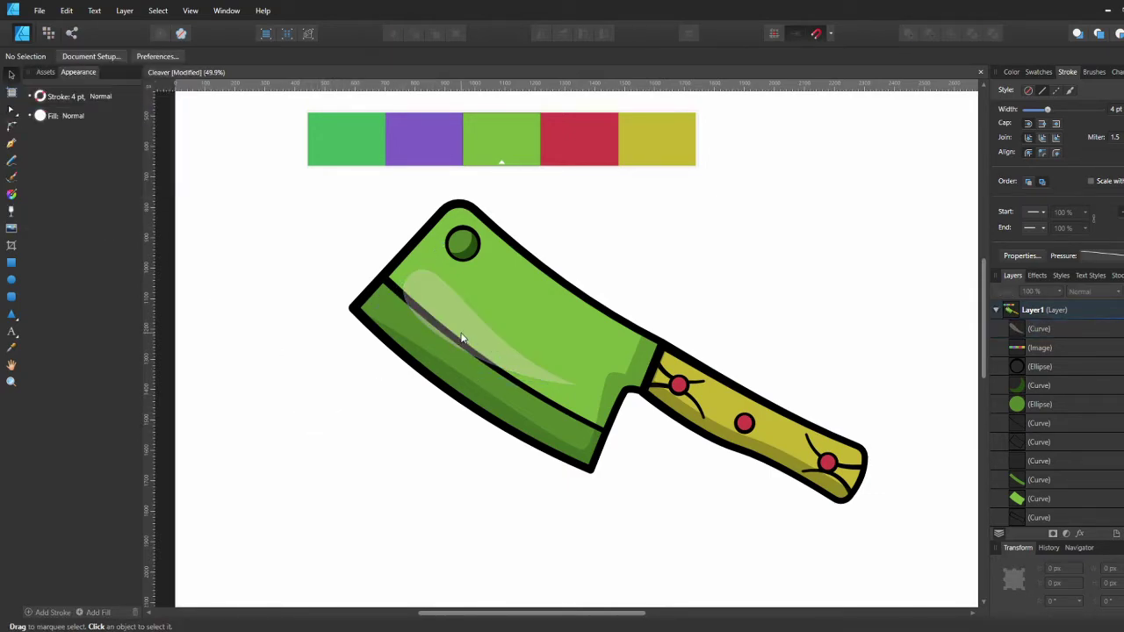
click(474, 339)
drag(611, 305, 595, 315)
drag(504, 353, 488, 342)
click(414, 387)
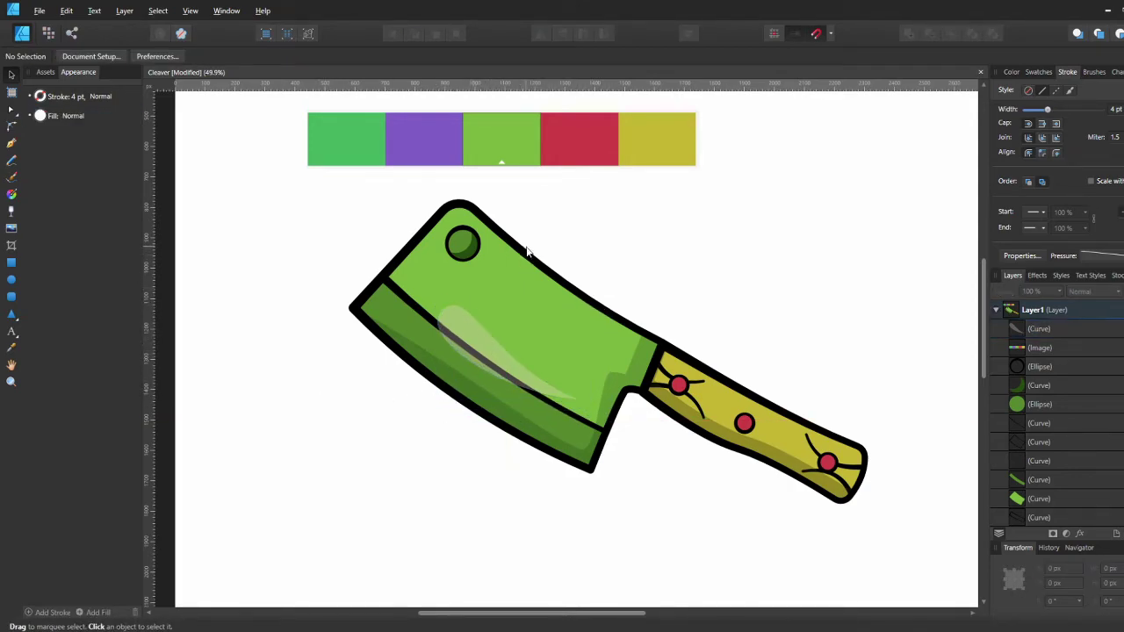
Draw a four-node arrowhead shape around the blade's hole and fill it with the recently used pale pink
click(503, 276)
key(p)
click(419, 260)
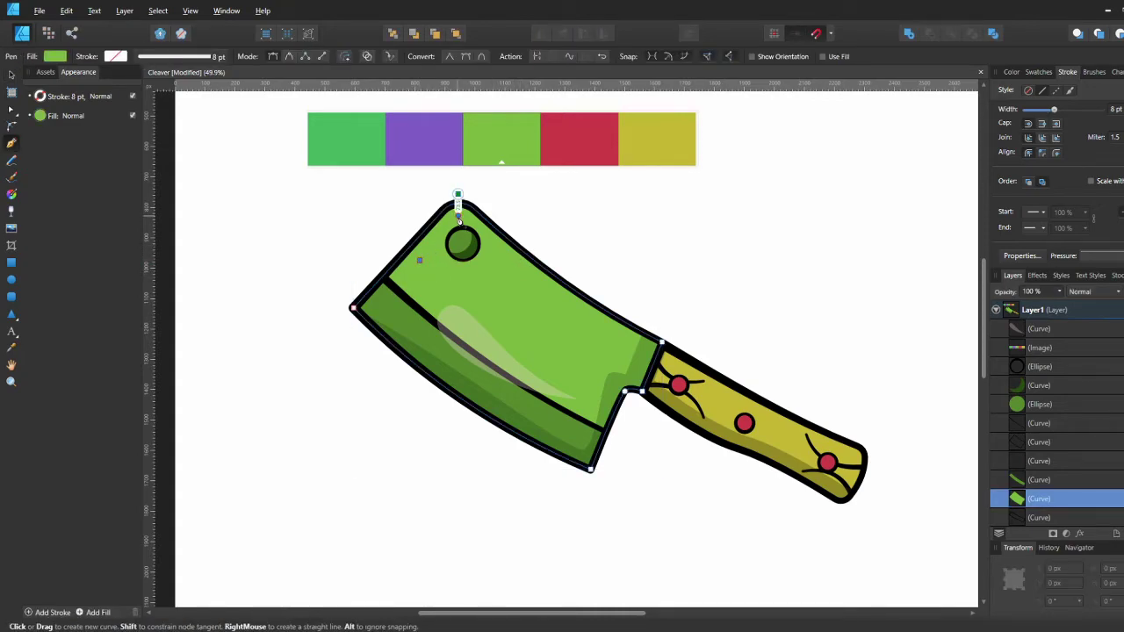
click(458, 216)
click(503, 263)
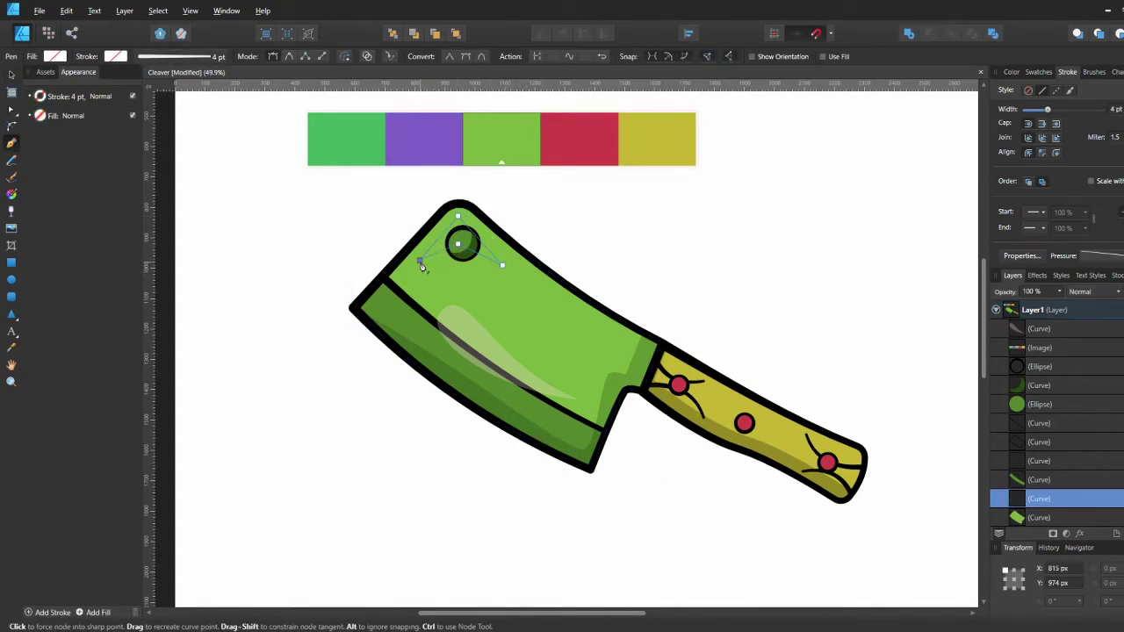
key(v)
click(60, 56)
click(40, 99)
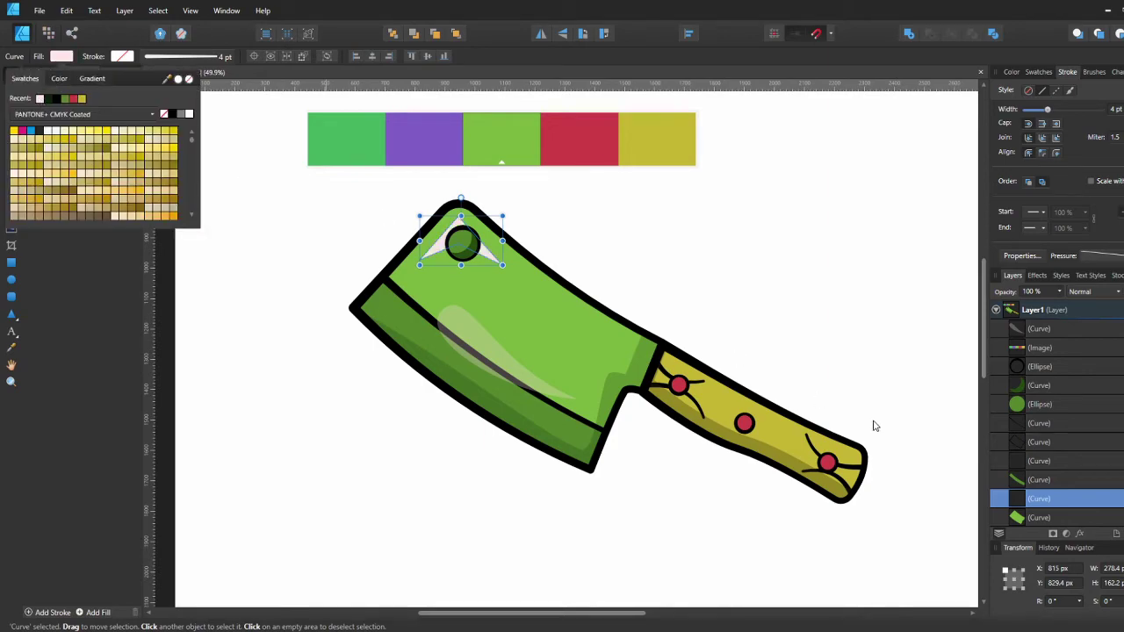
Move the arrowhead highlight above the palette image in the layer order and reduce its fill opacity to about half
drag(1014, 498, 1018, 350)
click(61, 56)
click(120, 219)
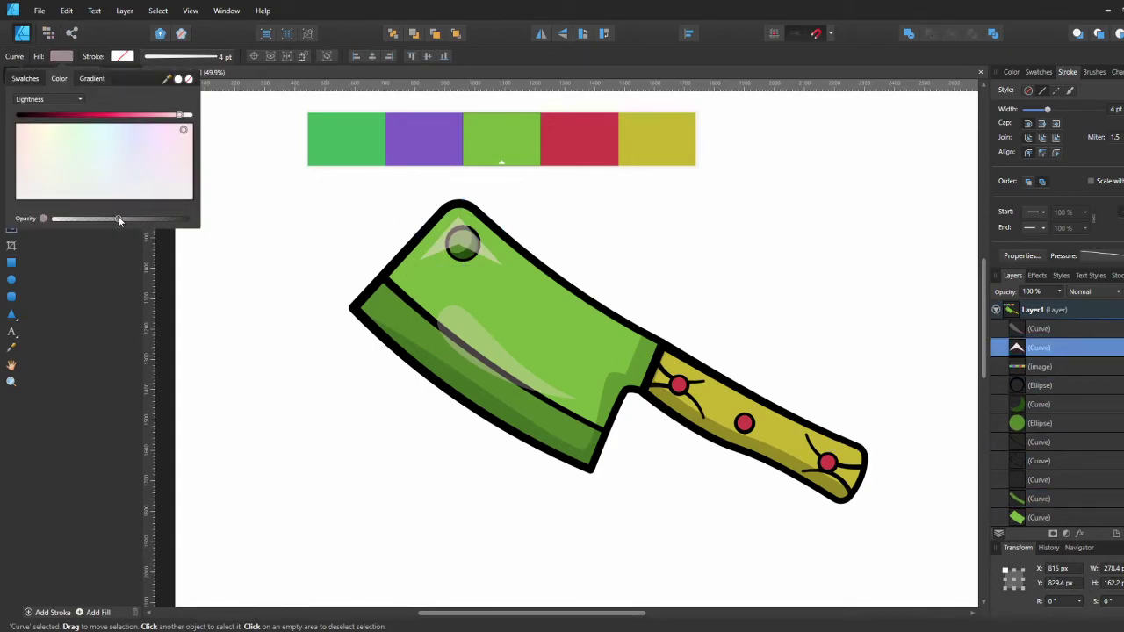
click(504, 220)
Round the arrowhead highlight's upper and inner nodes into a curved band and extend its right tip along the blade
click(472, 240)
key(a)
click(459, 244)
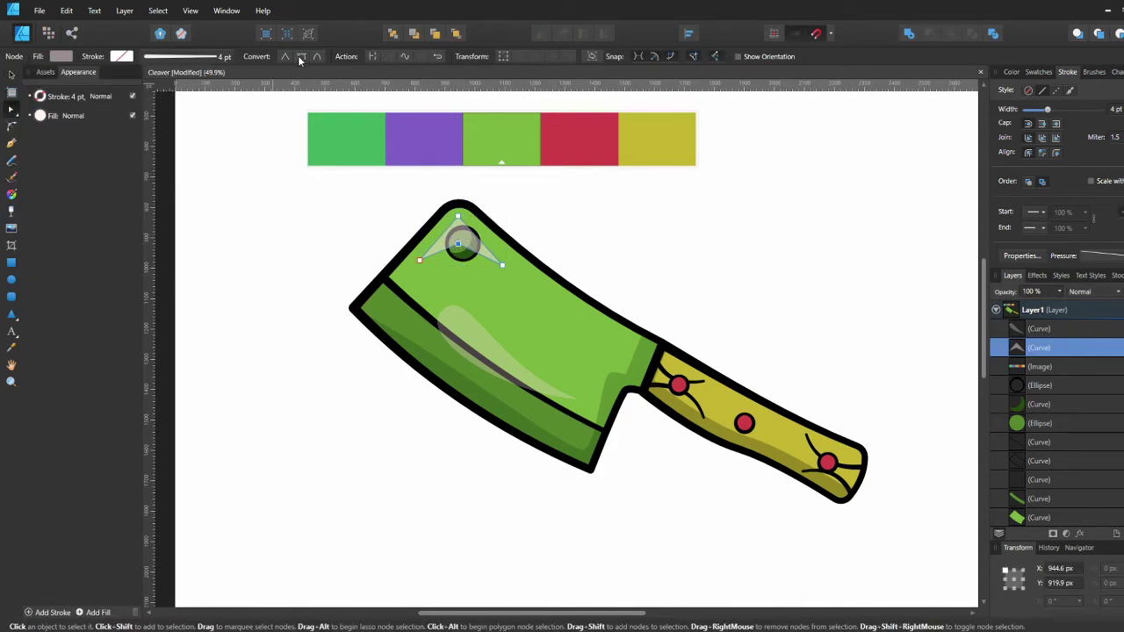
click(458, 215)
click(316, 56)
click(463, 244)
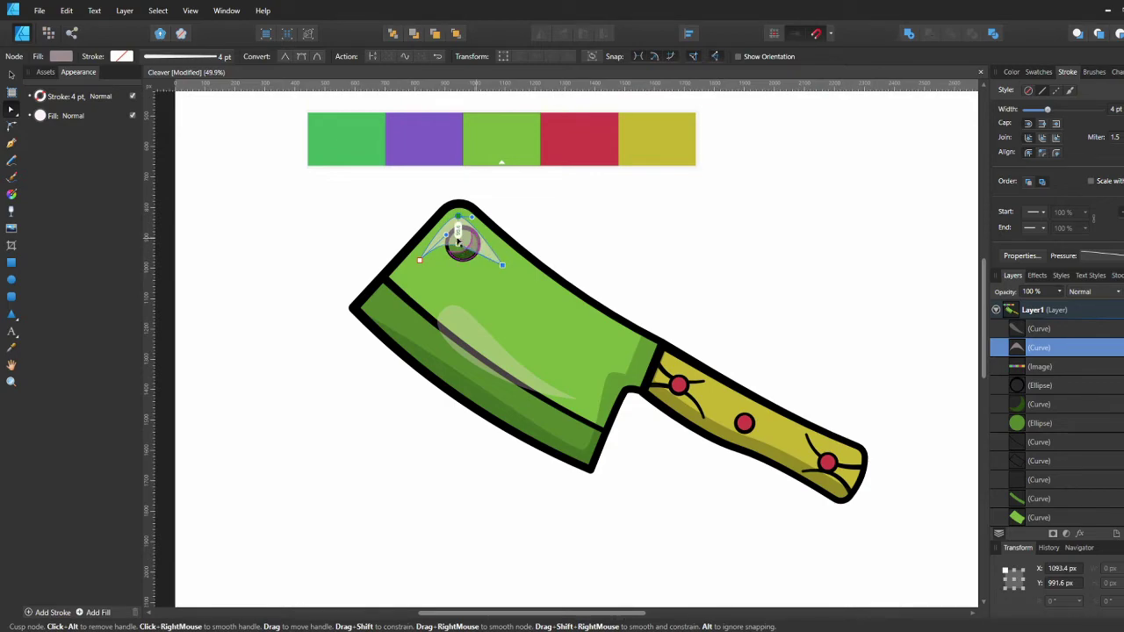
mouse_move(458, 243)
mouse_down()
mouse_move(477, 239)
mouse_move(471, 227)
mouse_up()
Raise the curved corner highlight's fill opacity to about three quarters
click(63, 56)
click(150, 220)
click(567, 209)
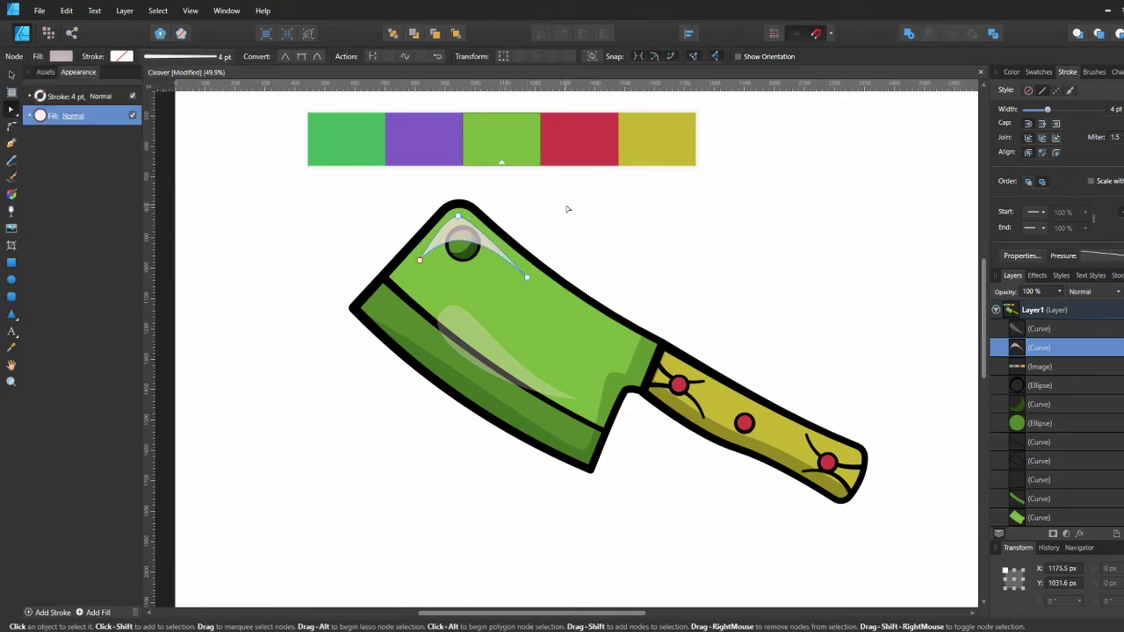
click(568, 211)
click(457, 232)
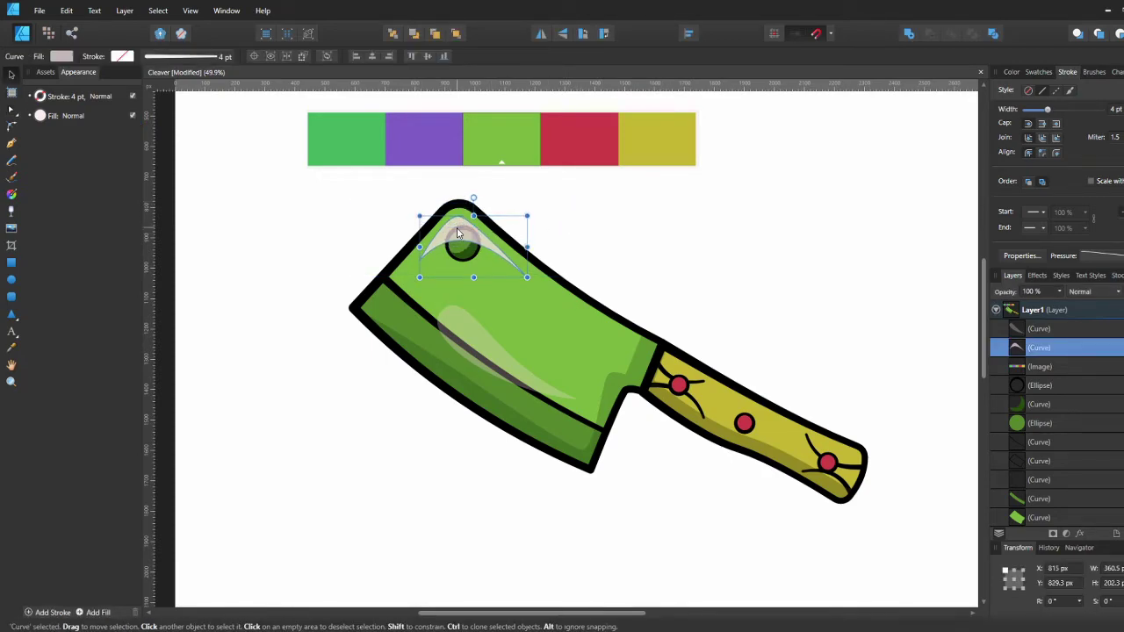
click(545, 207)
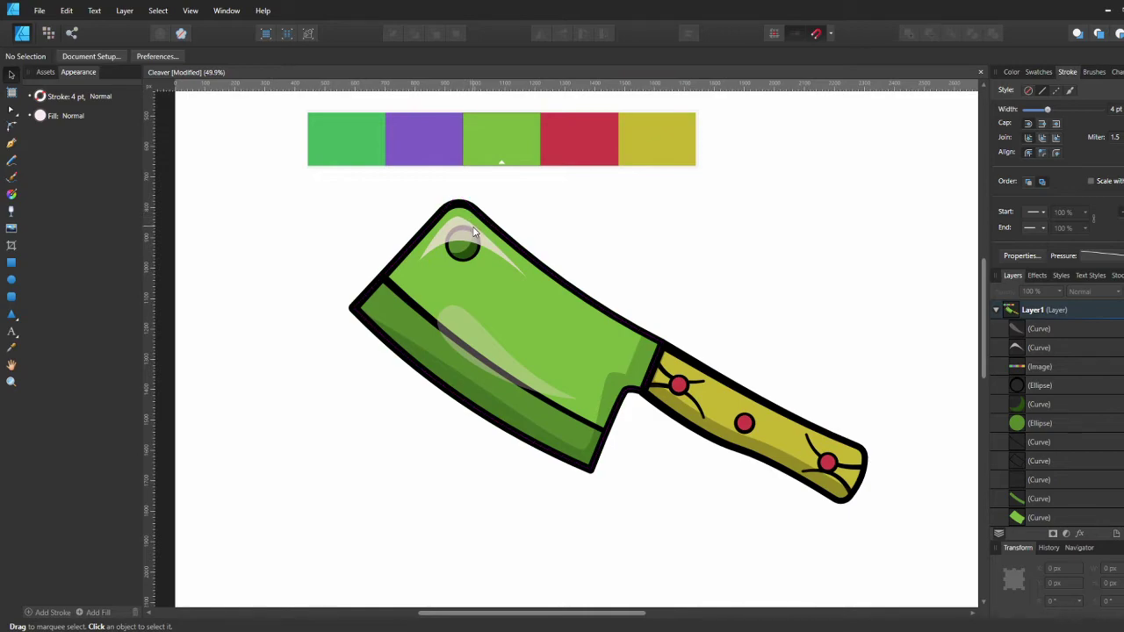
Set the curved corner highlight's fill opacity to about a third
click(474, 232)
click(61, 57)
drag(187, 218, 98, 217)
click(234, 208)
Subtract one offset copy of the green blade shape from another to leave an edge sliver
drag(535, 331, 363, 492)
shift+click(394, 441)
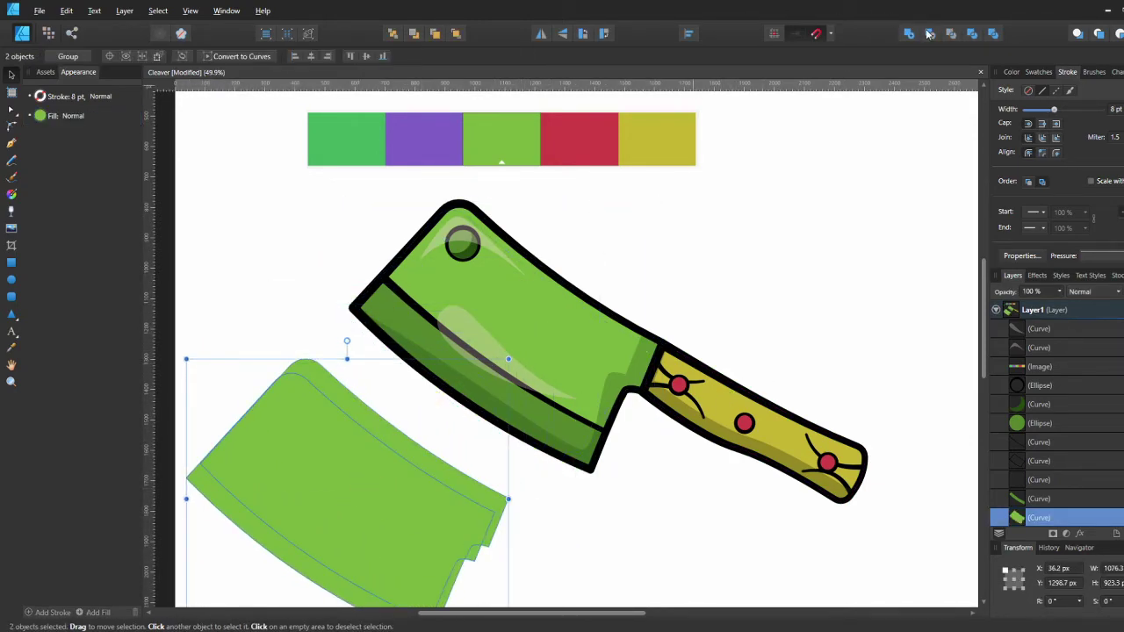
click(929, 33)
Fill the blade sliver with the recent pale pink and align it with the blade's upper edge
click(65, 55)
click(25, 78)
click(15, 130)
drag(374, 416, 528, 260)
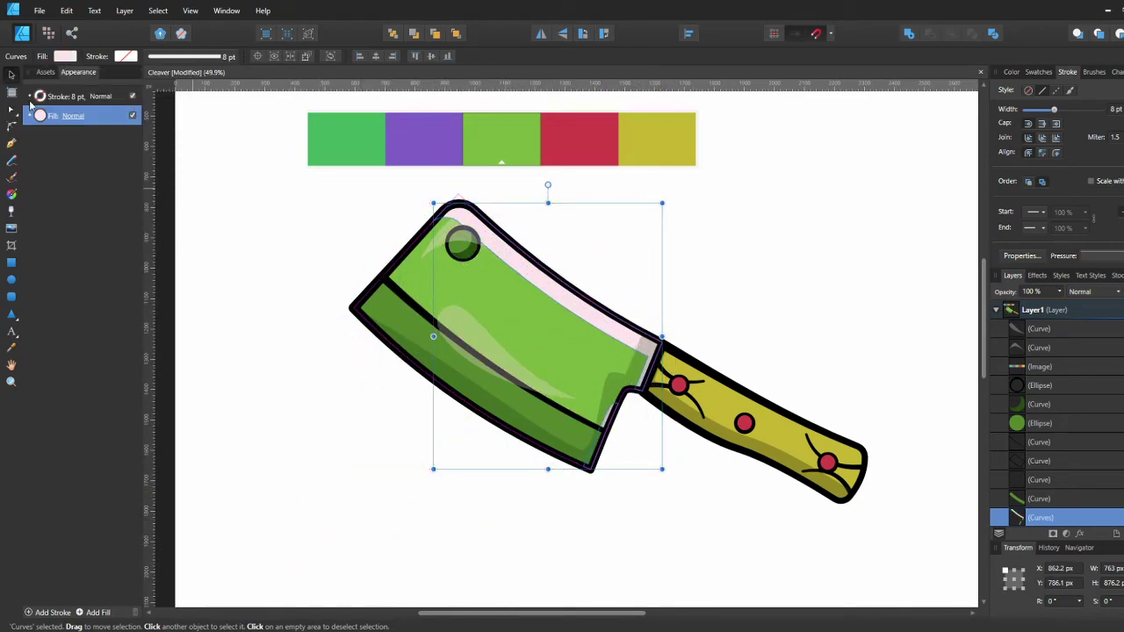
Lower the upper-edge highlight's fill opacity slightly
click(68, 56)
drag(120, 219, 169, 220)
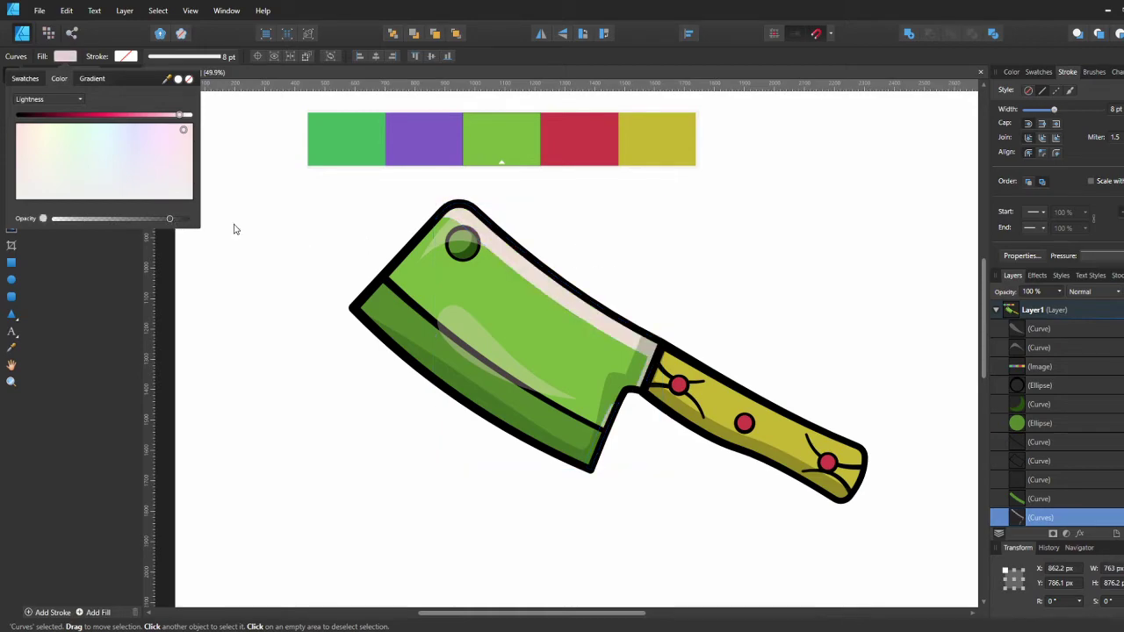
click(661, 247)
Reorder the layers so the upper-edge highlight lies above the blade's hole shapes but beneath the black outline curves
click(557, 291)
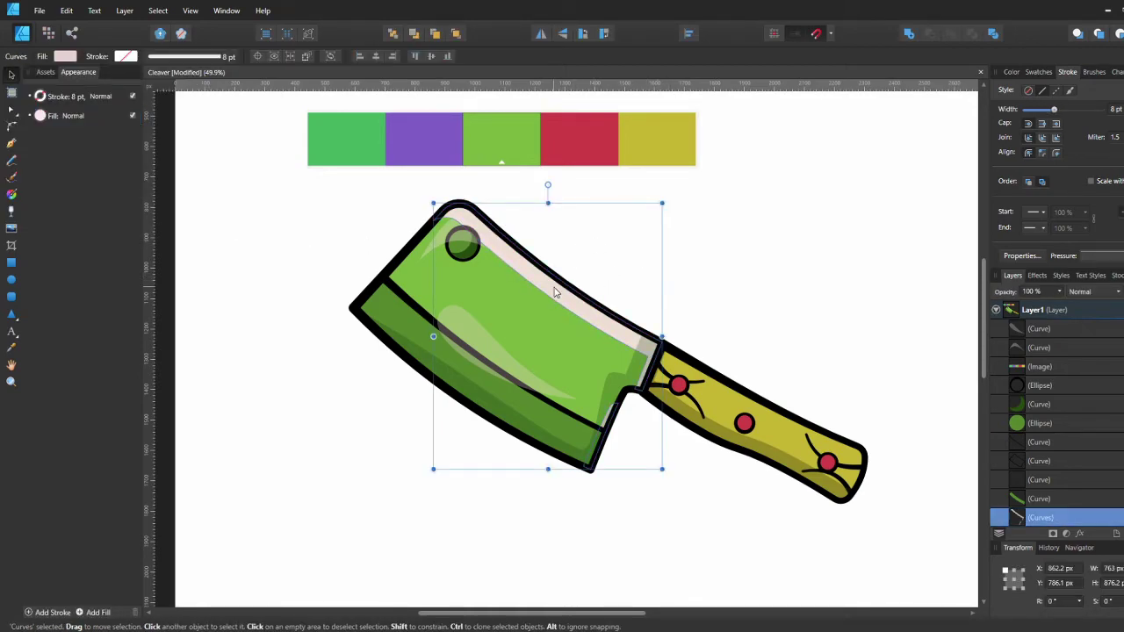
drag(1016, 521, 1025, 362)
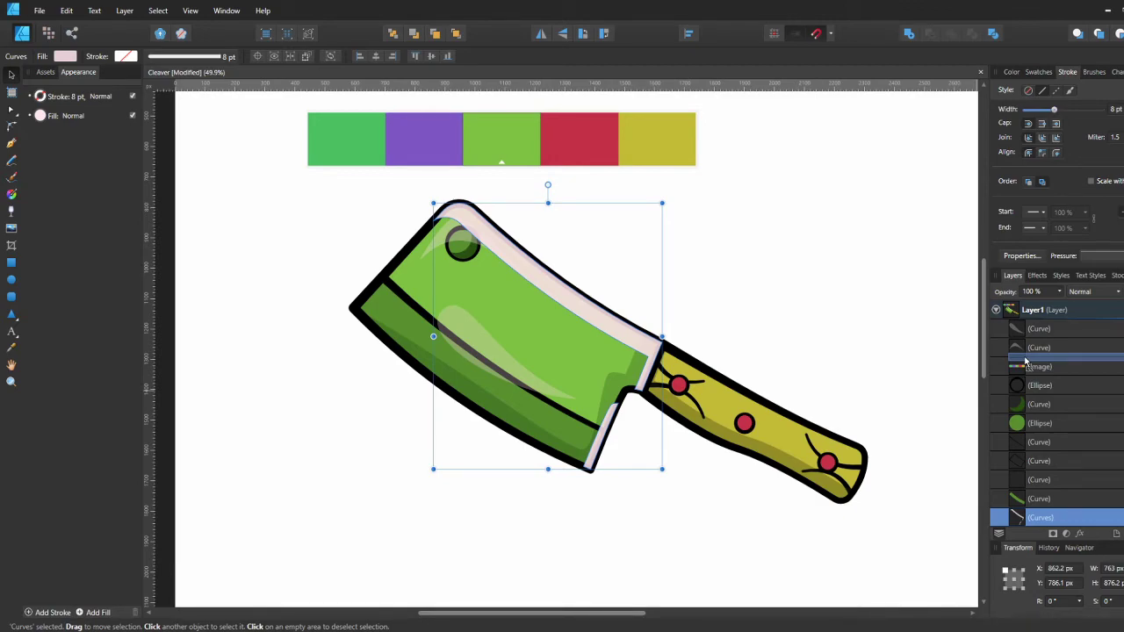
drag(1025, 362, 1025, 364)
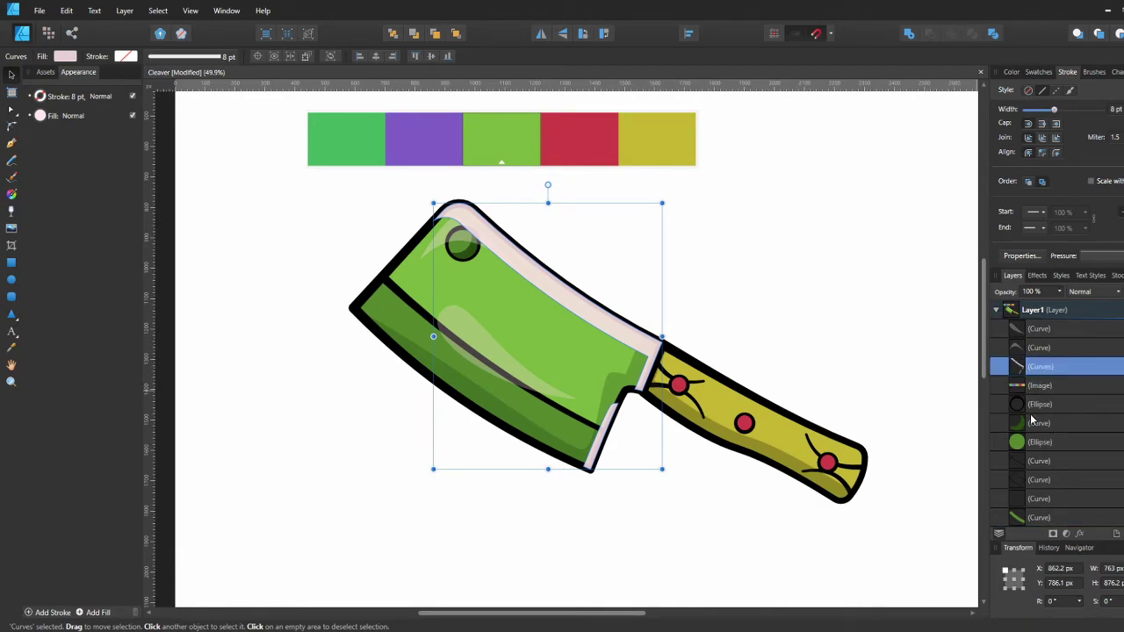
click(1036, 404)
shift+click(1036, 442)
drag(1036, 442, 1038, 476)
drag(1026, 366, 1022, 433)
click(781, 338)
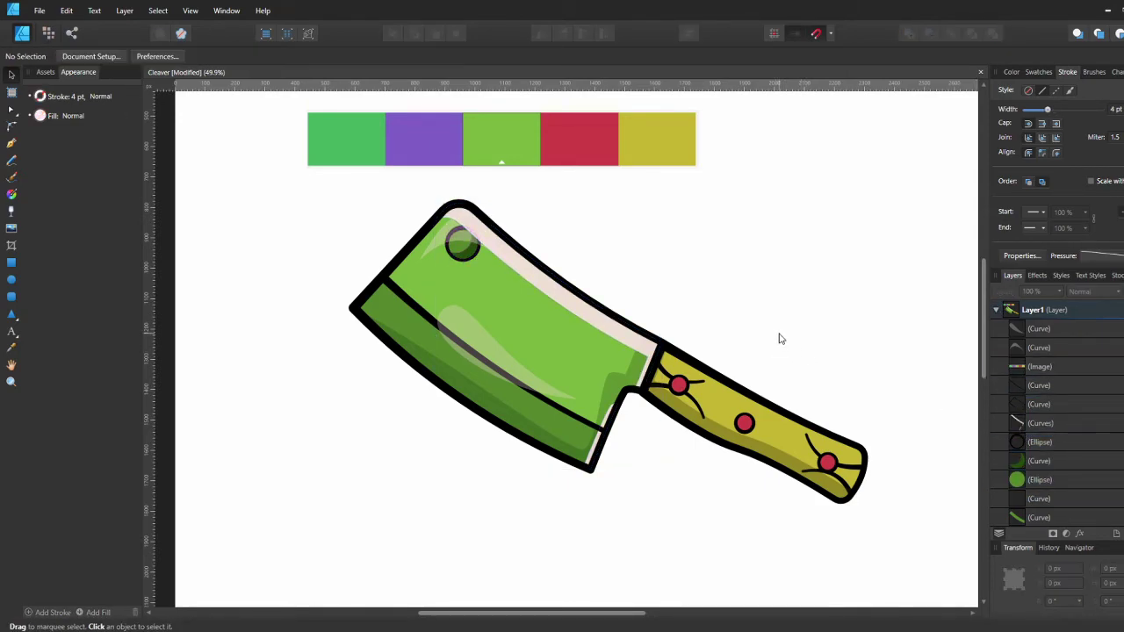
Reduce the upper-edge highlight's fill opacity to about half
click(544, 293)
click(64, 55)
drag(124, 219, 123, 220)
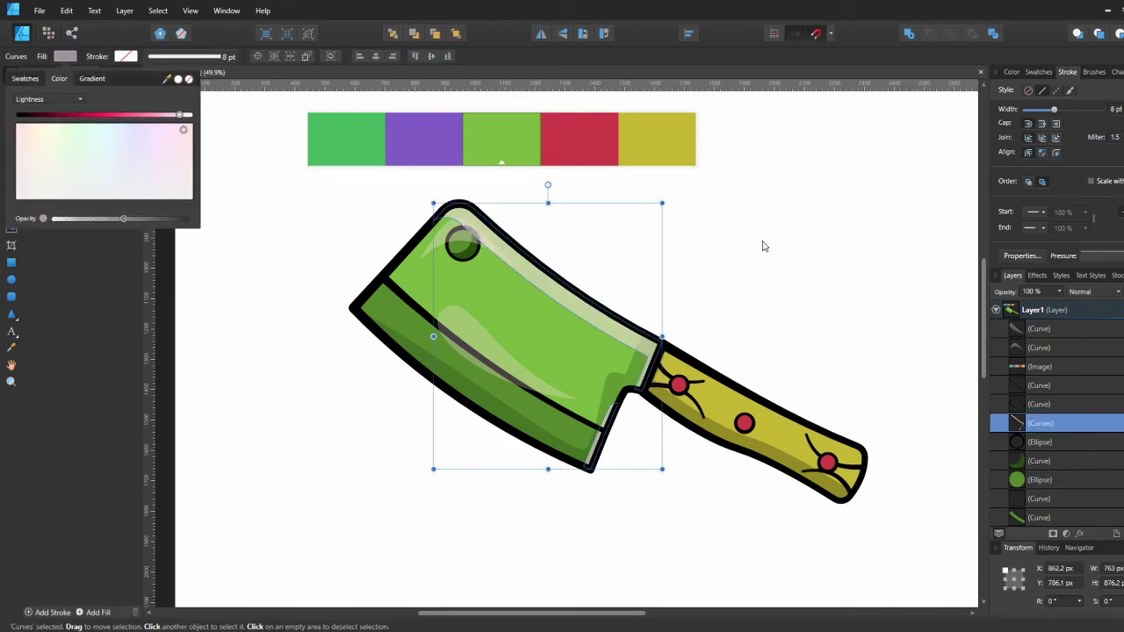
click(759, 252)
Delete the leftover highlight pieces along the blade's heel by removing their nodes from the highlight curve
click(570, 420)
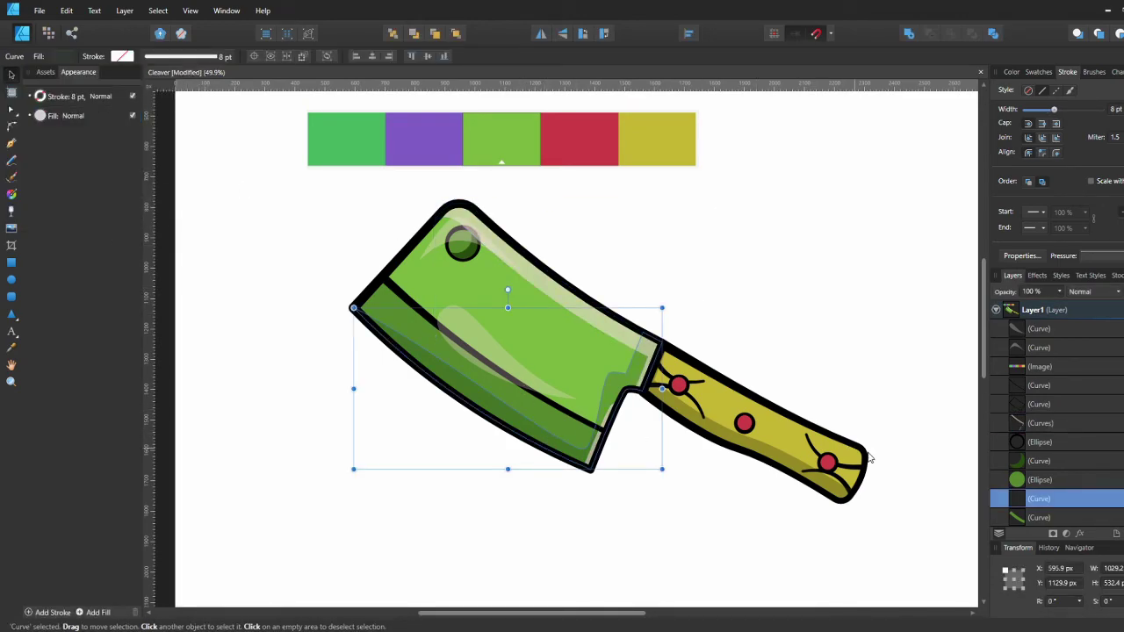
click(1029, 425)
key(a)
drag(585, 364, 690, 497)
click(715, 339)
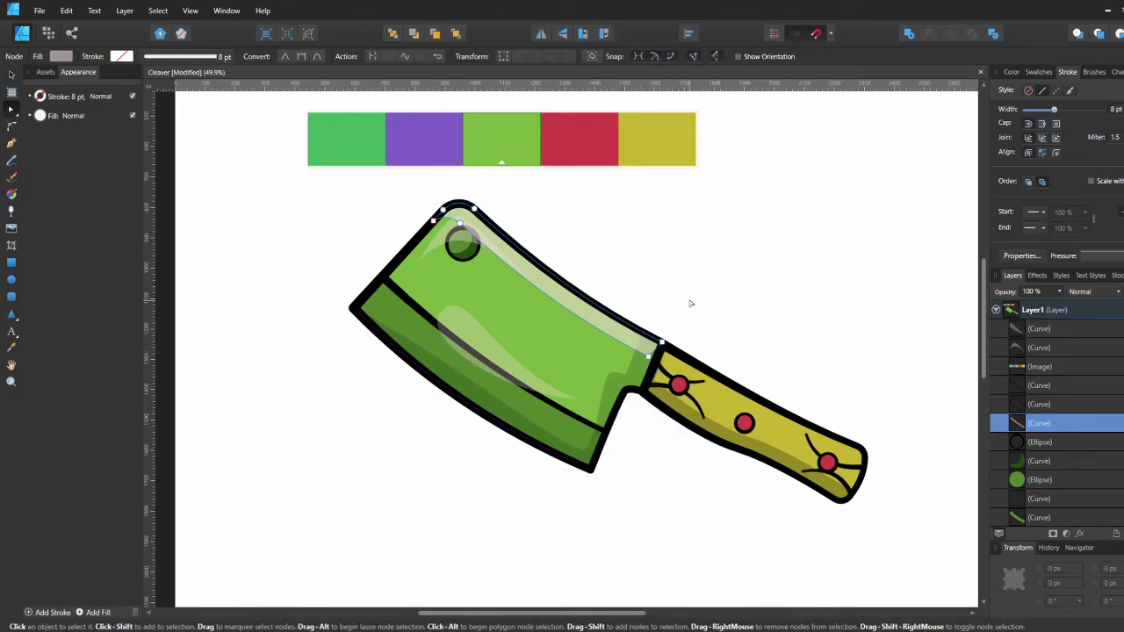
Widen the upper-edge highlight toward the handle by lowering its inner end node and bending its inner curve
click(650, 361)
drag(651, 361, 654, 367)
mouse_move(586, 333)
mouse_down()
mouse_move(565, 359)
mouse_move(574, 349)
mouse_up()
drag(518, 277, 515, 255)
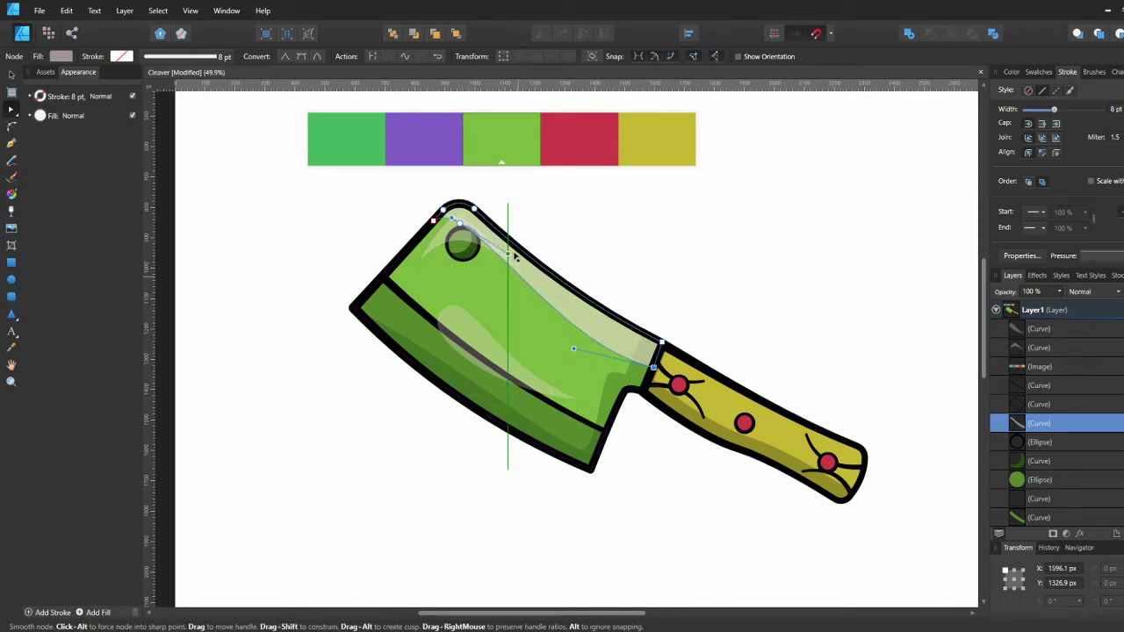
click(556, 226)
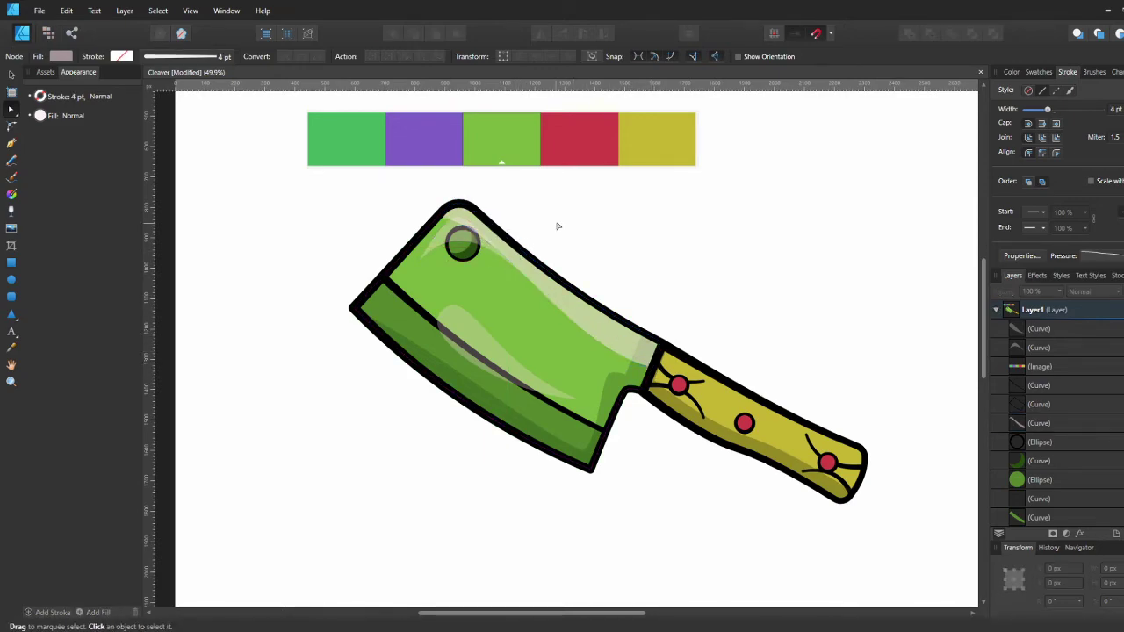
Reposition the small crescent highlight over the blade's hole slightly down toward the blade's front edge
click(462, 239)
drag(462, 244, 445, 259)
click(719, 208)
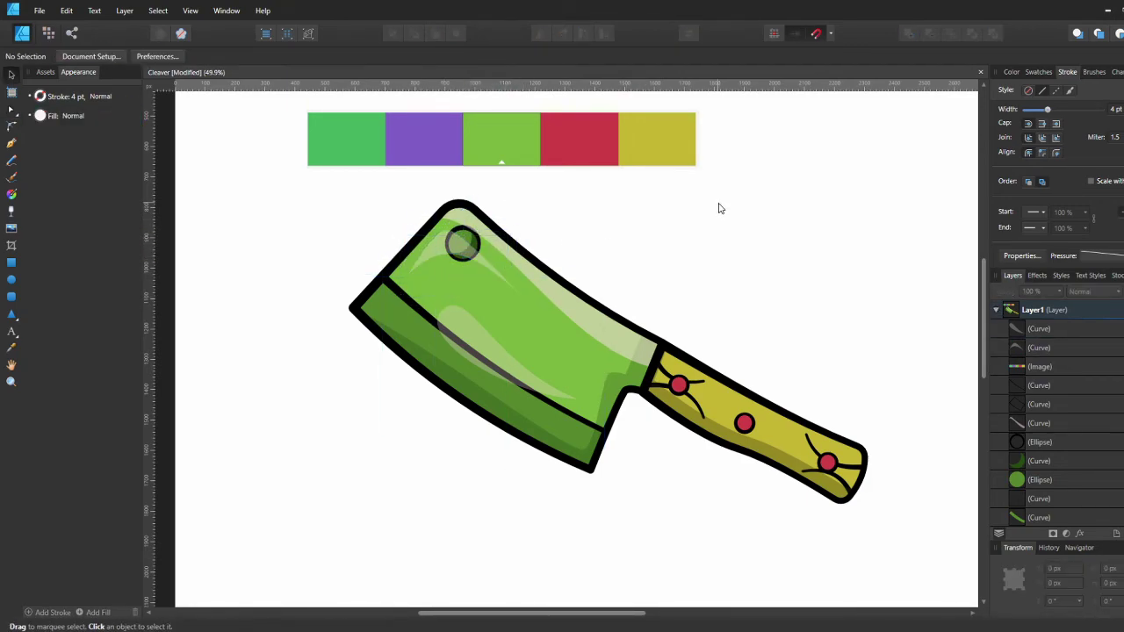
Duplicate the handle's fill shape twice below the handle with an offset and subtract one copy to leave an upper-edge strip
click(722, 404)
mouse_move(728, 407)
mouse_down()
mouse_move(690, 495)
mouse_move(713, 517)
mouse_move(748, 477)
mouse_up()
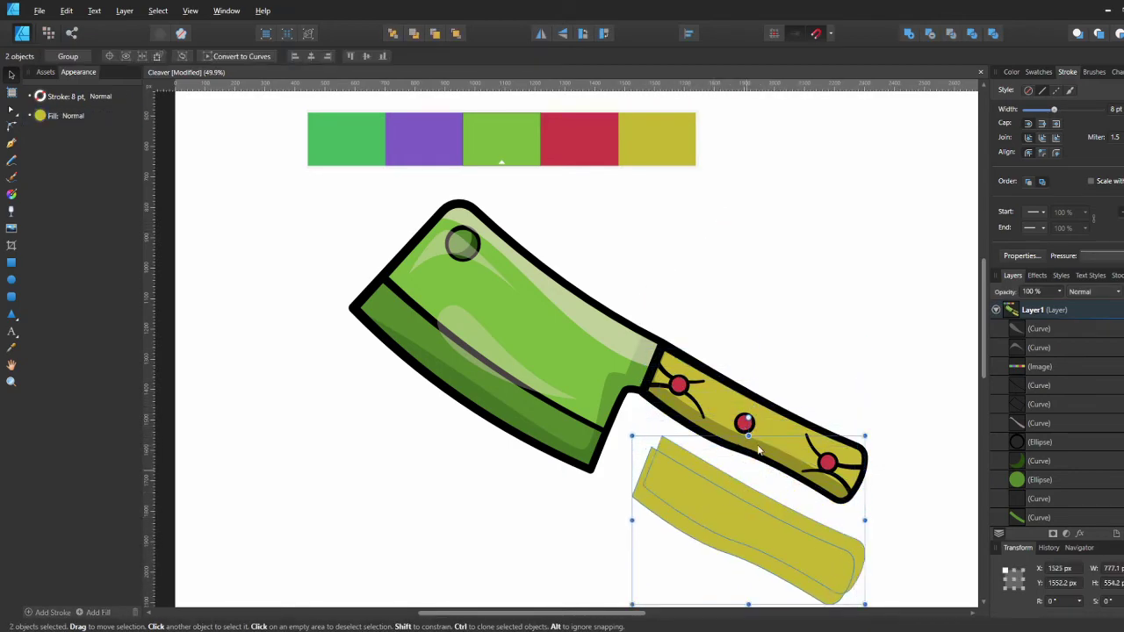
click(930, 33)
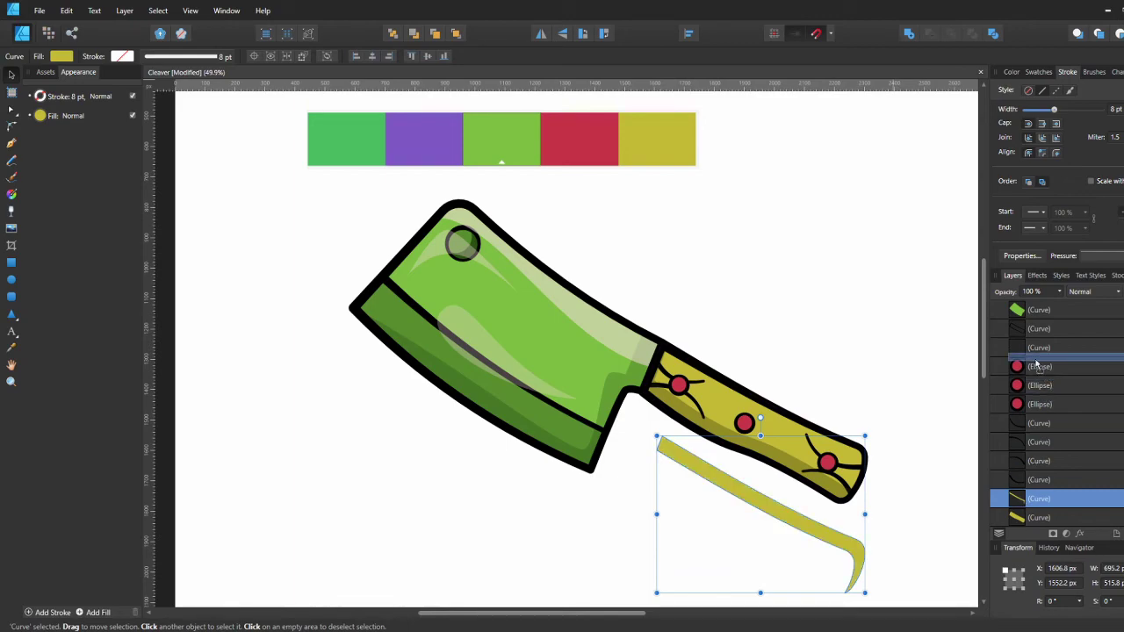
Reorder the strip above the rivet ellipses, fill it pale pink, and fit it onto the handle's upper edge
drag(1036, 365, 1036, 365)
click(61, 55)
click(24, 78)
drag(740, 500, 740, 405)
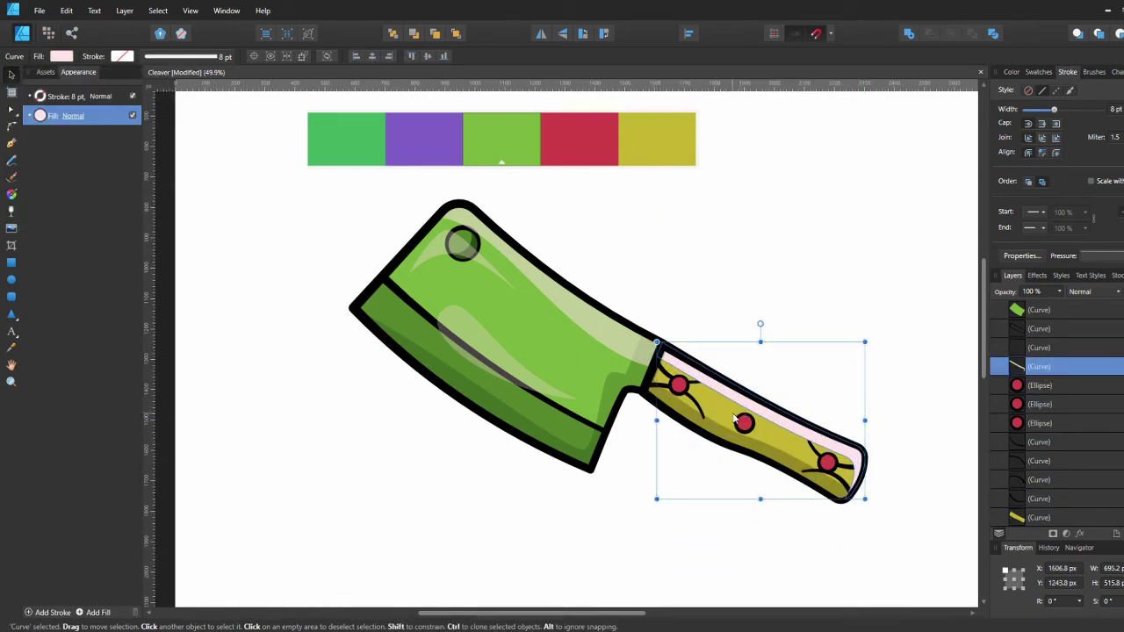
Make the handle highlight semi-transparent and reshape its inner edge into a smooth curve running from the blade end
click(61, 55)
drag(105, 217, 134, 219)
key(a)
mouse_move(761, 413)
mouse_down()
mouse_move(761, 429)
mouse_move(761, 417)
mouse_up()
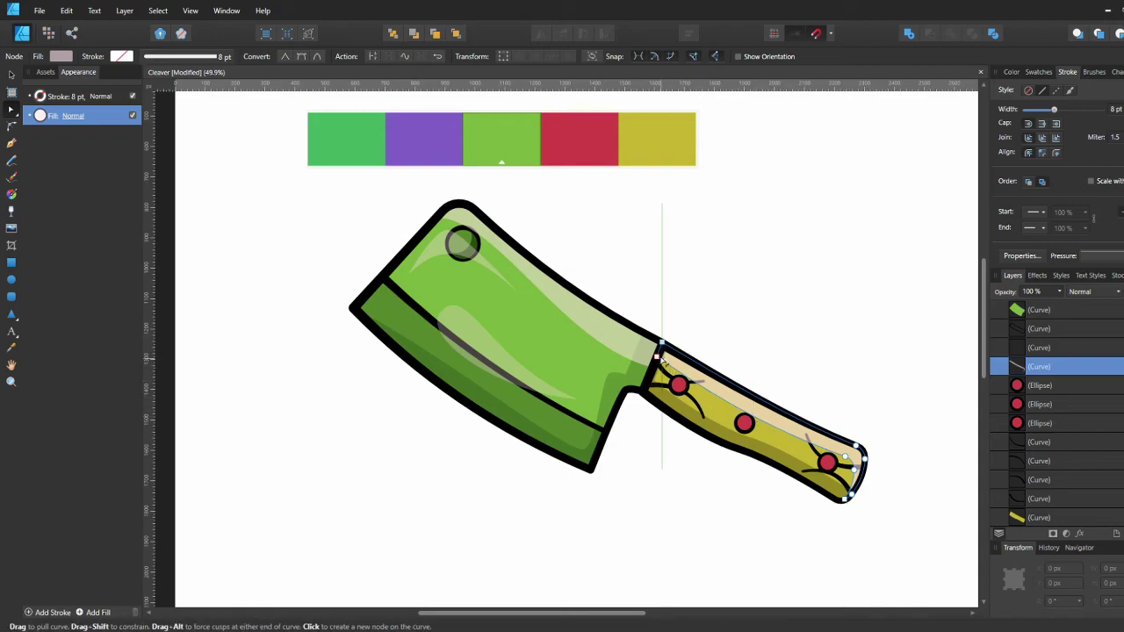
click(663, 359)
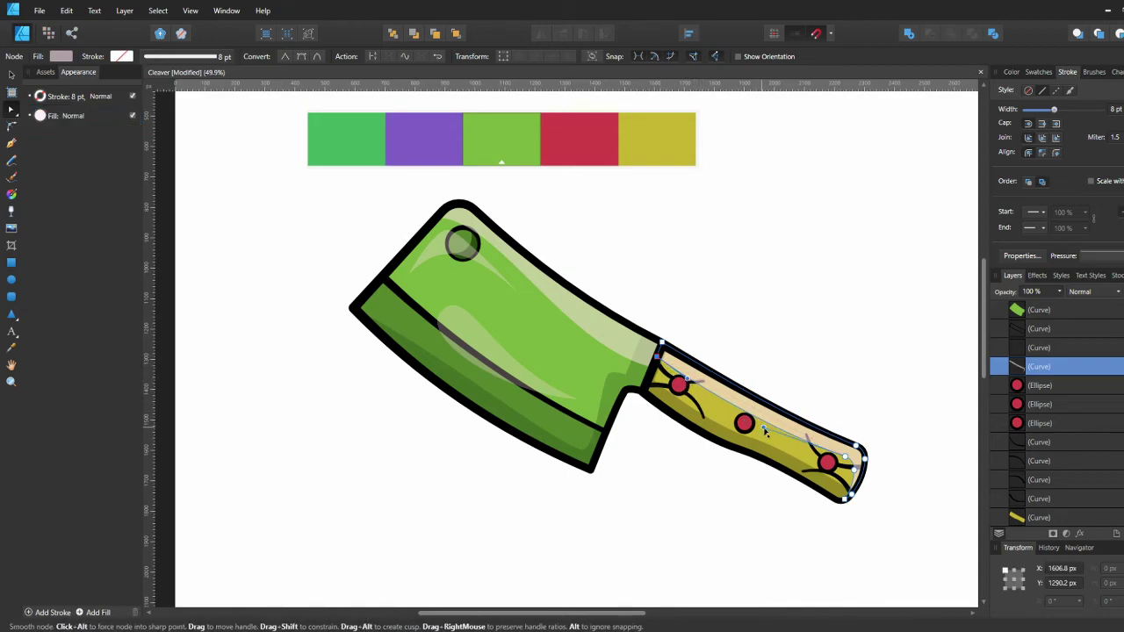
click(796, 377)
key(v)
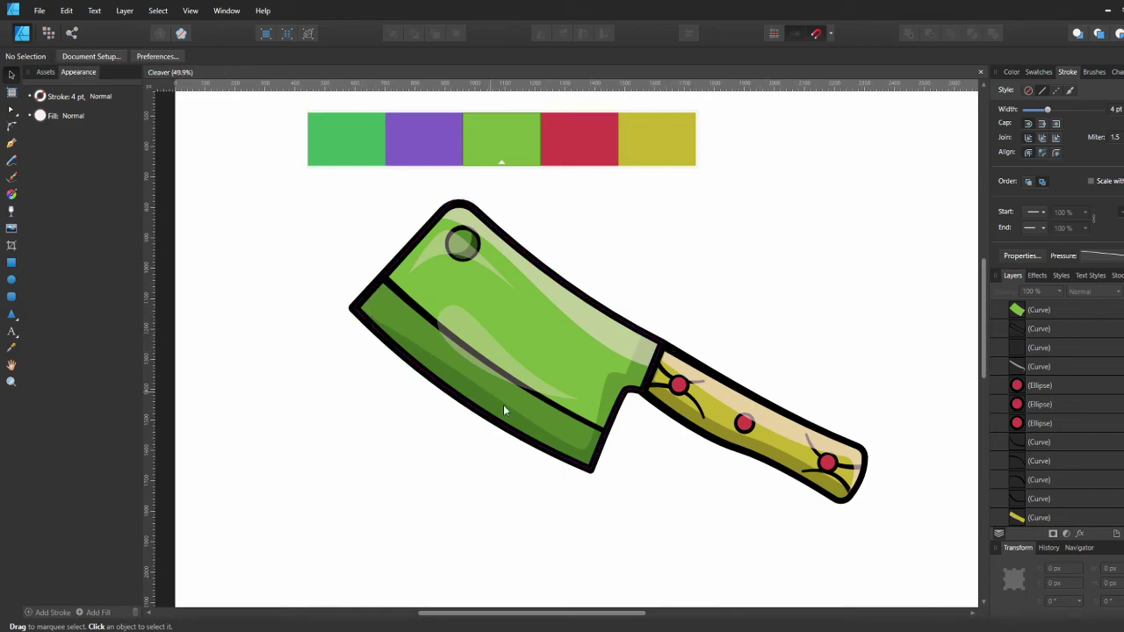
Select all the black-stroked objects together: the cleaver outlines, handle rivets, grain lines and the blade's hole ring
click(585, 302)
shift+click(709, 376)
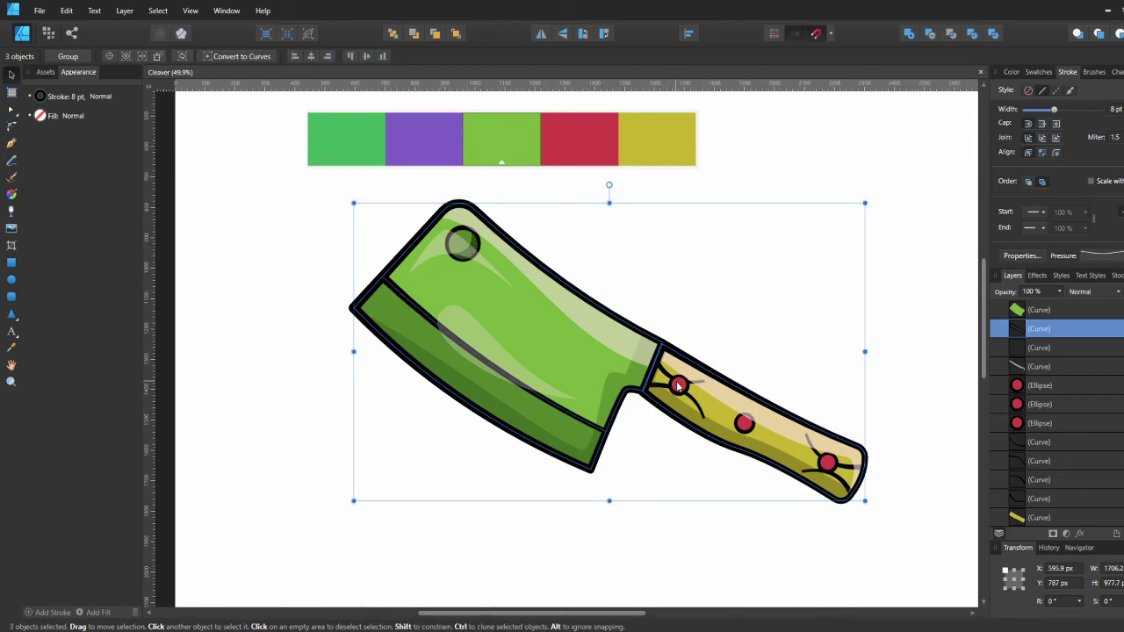
shift+click(744, 424)
shift+click(748, 428)
shift+click(828, 463)
shift+click(849, 466)
shift+click(842, 481)
shift+click(665, 384)
shift+click(691, 396)
shift+click(665, 382)
shift+click(664, 369)
shift+click(473, 253)
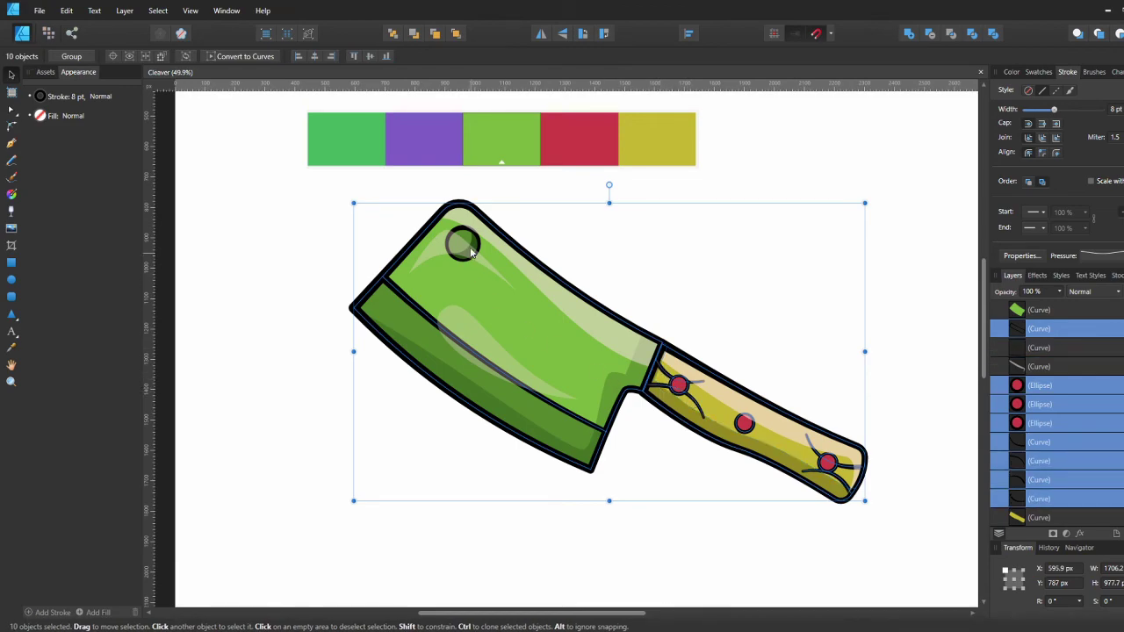
shift+click(460, 239)
shift+click(461, 260)
Try a dark red stroke sampled from the palette's red swatch, with black set to 75 in the CMYK sliders
click(40, 96)
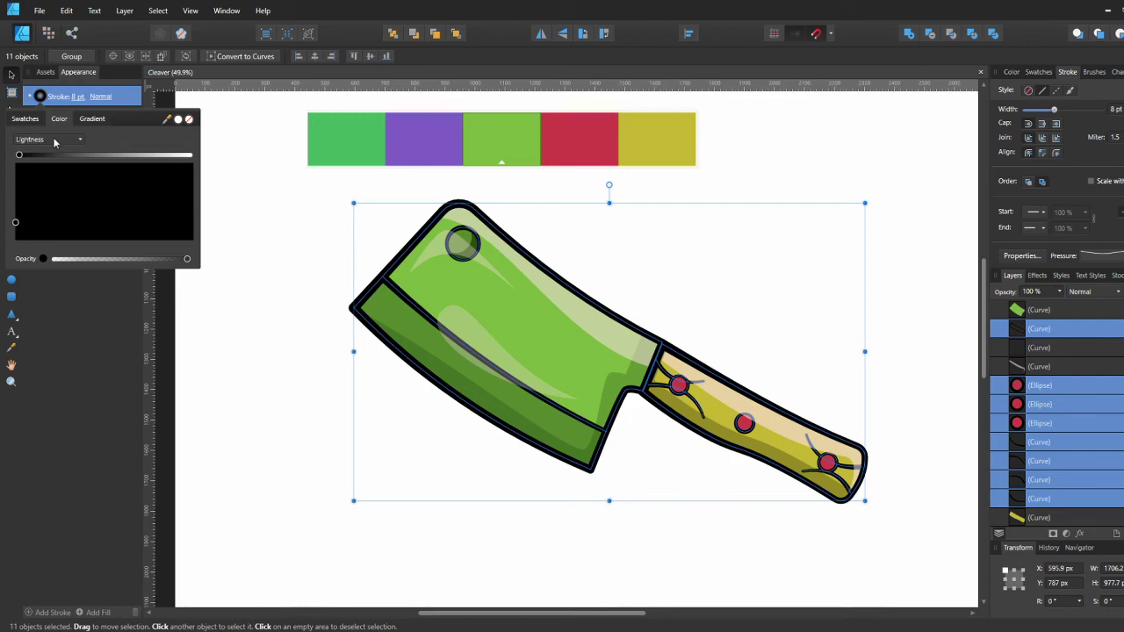
mouse_move(167, 119)
mouse_down()
mouse_move(414, 176)
mouse_move(576, 141)
mouse_up()
click(178, 119)
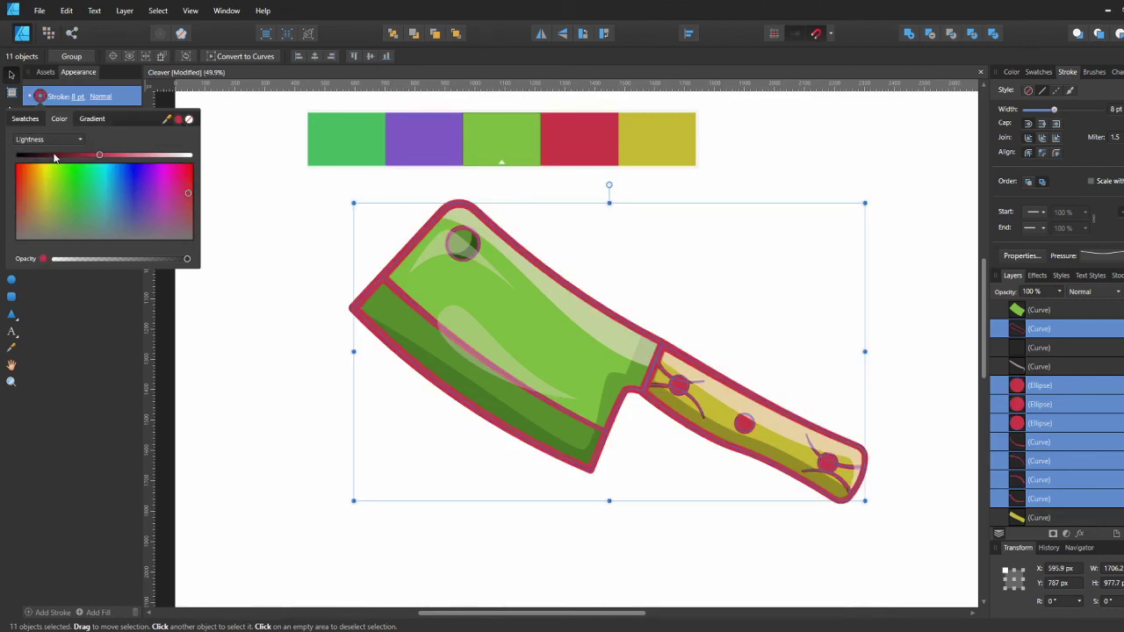
click(38, 156)
click(39, 139)
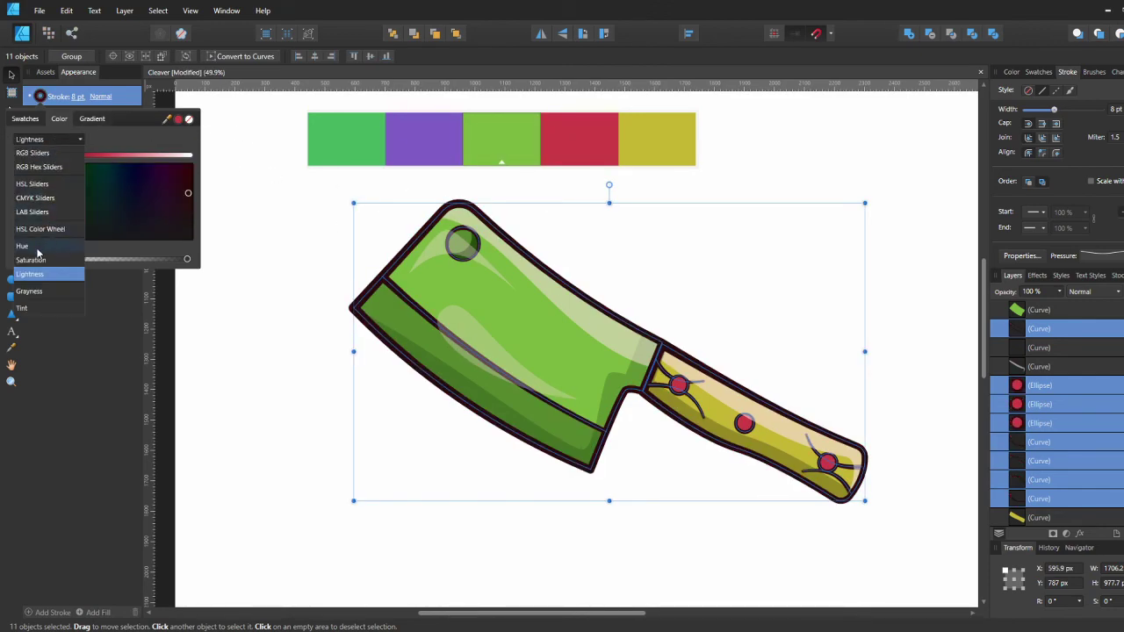
click(35, 197)
click(180, 201)
text(75)
key(Return)
Apply the palette's purple to the selected strokes and shift it to a deep blue with C 93, M 85
drag(166, 120, 397, 143)
click(178, 120)
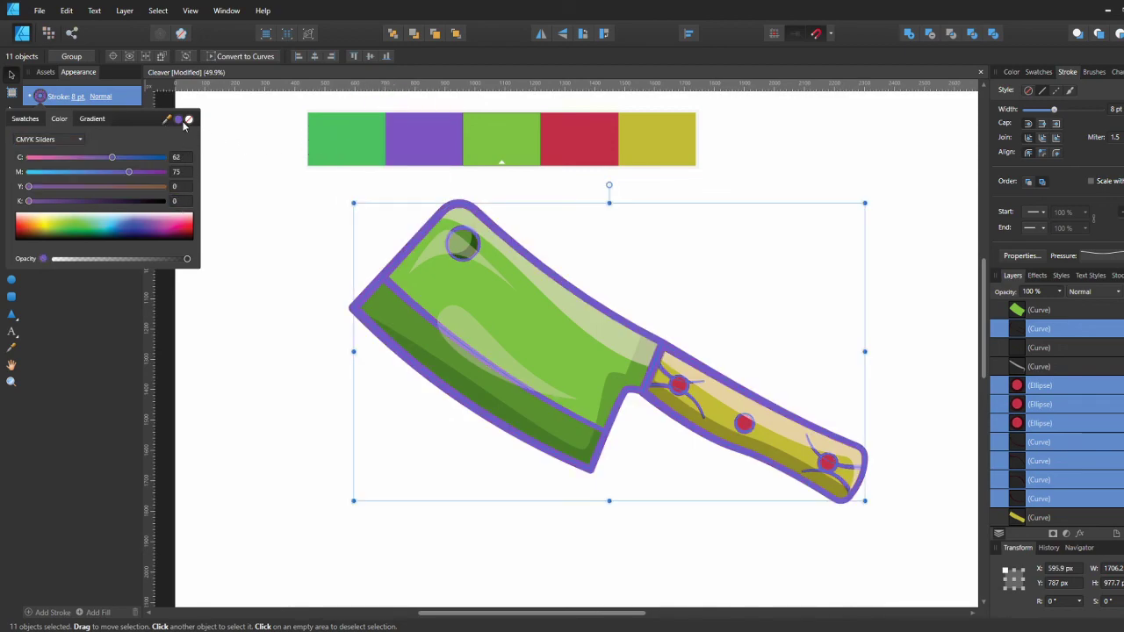
click(157, 229)
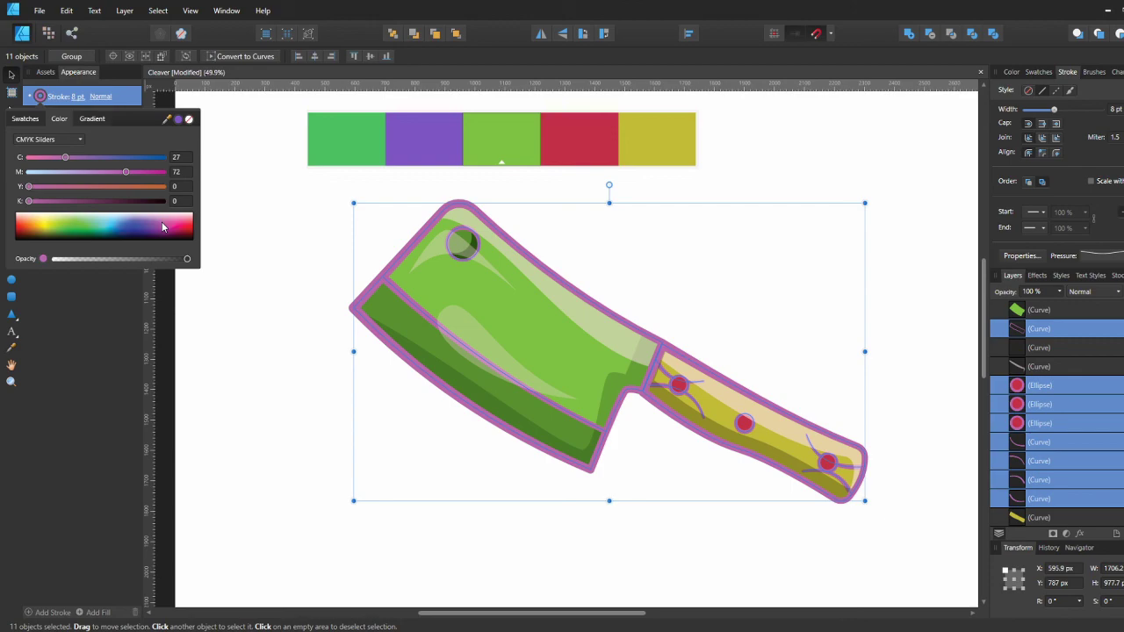
click(135, 201)
mouse_move(110, 226)
mouse_down()
mouse_move(130, 219)
mouse_move(131, 233)
mouse_up()
Darken the selected strokes to navy by setting their black (K) value to 75, and clear the selection
double_click(177, 203)
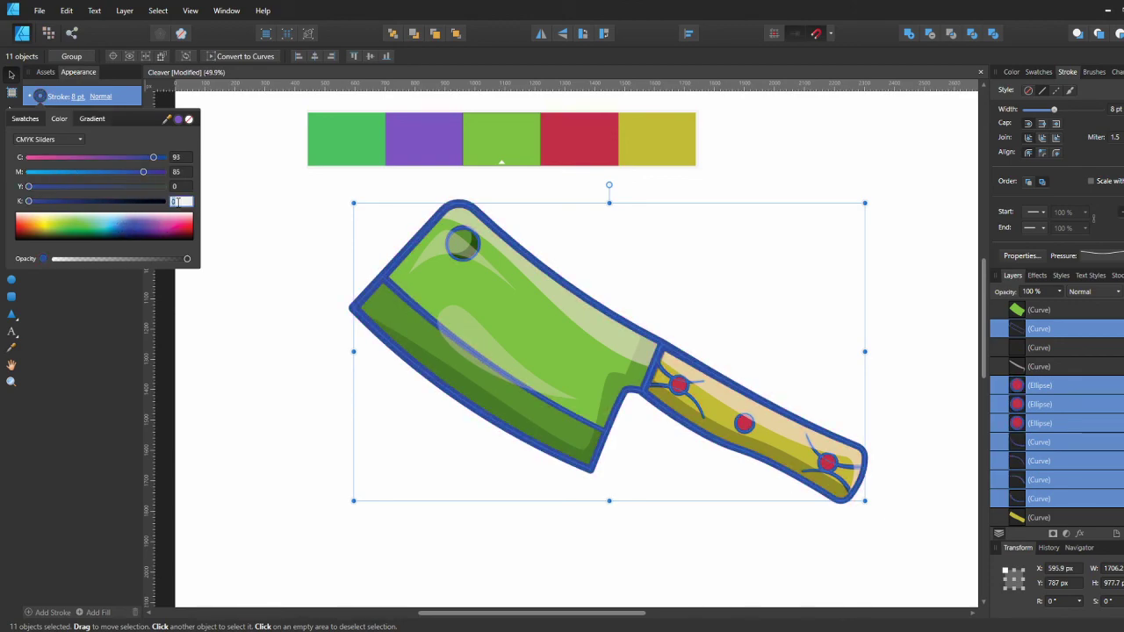
text(80)
key(Return)
double_click(177, 204)
text(75)
key(Return)
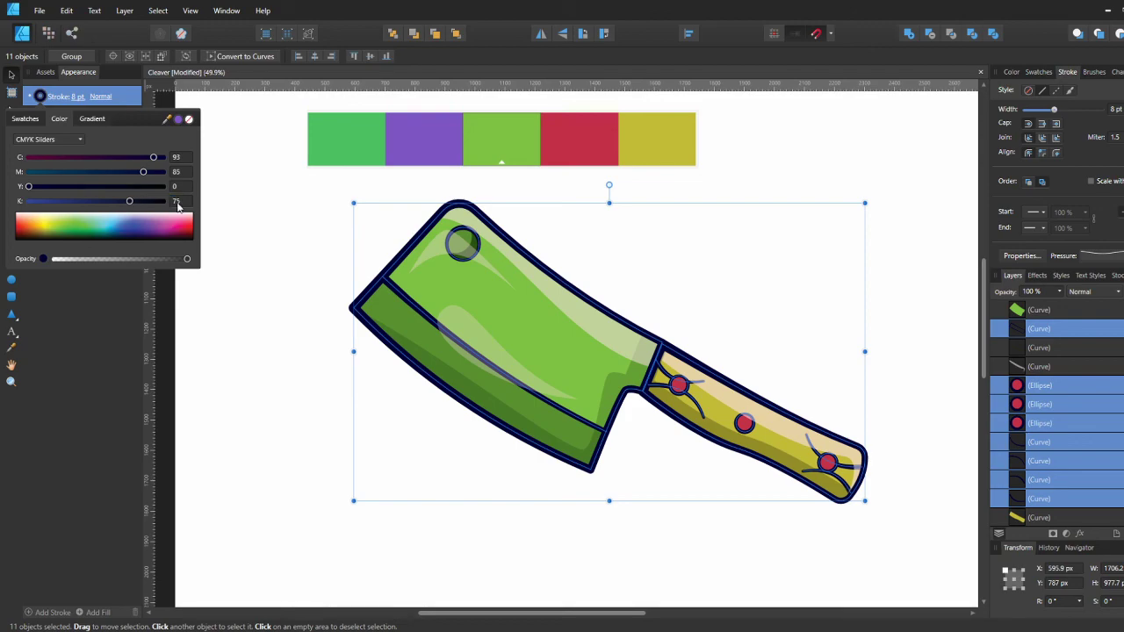
click(267, 233)
click(269, 232)
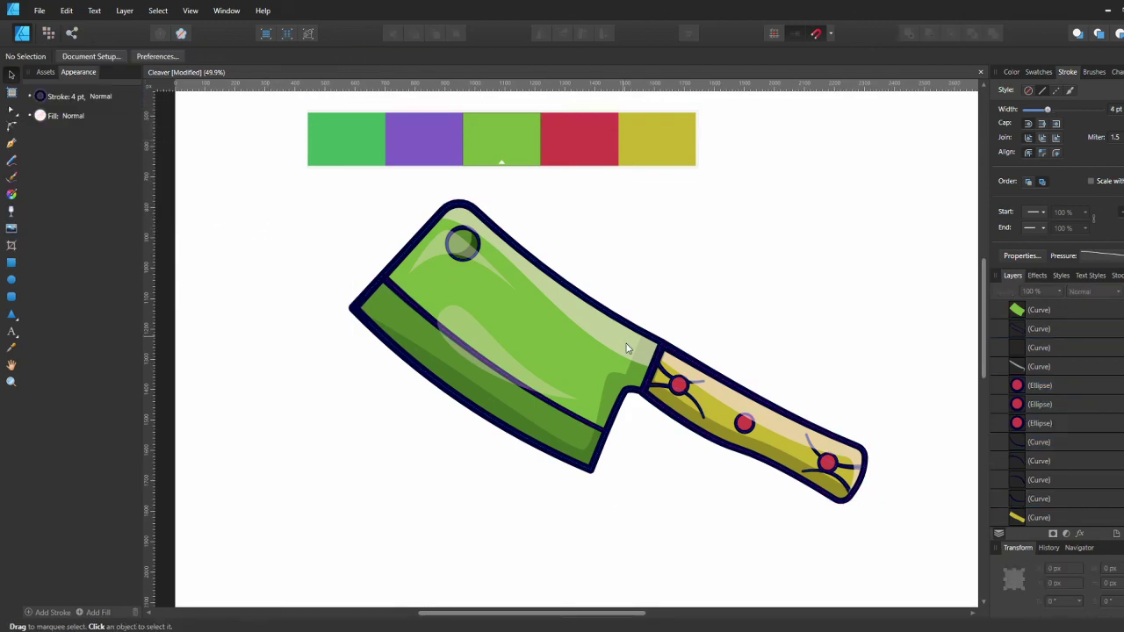
Save the document and collapse the topmost Layer1 in the layer list
key(ctrl+s)
scroll(770, 283, right, 2)
scroll(1009, 326, up, 5)
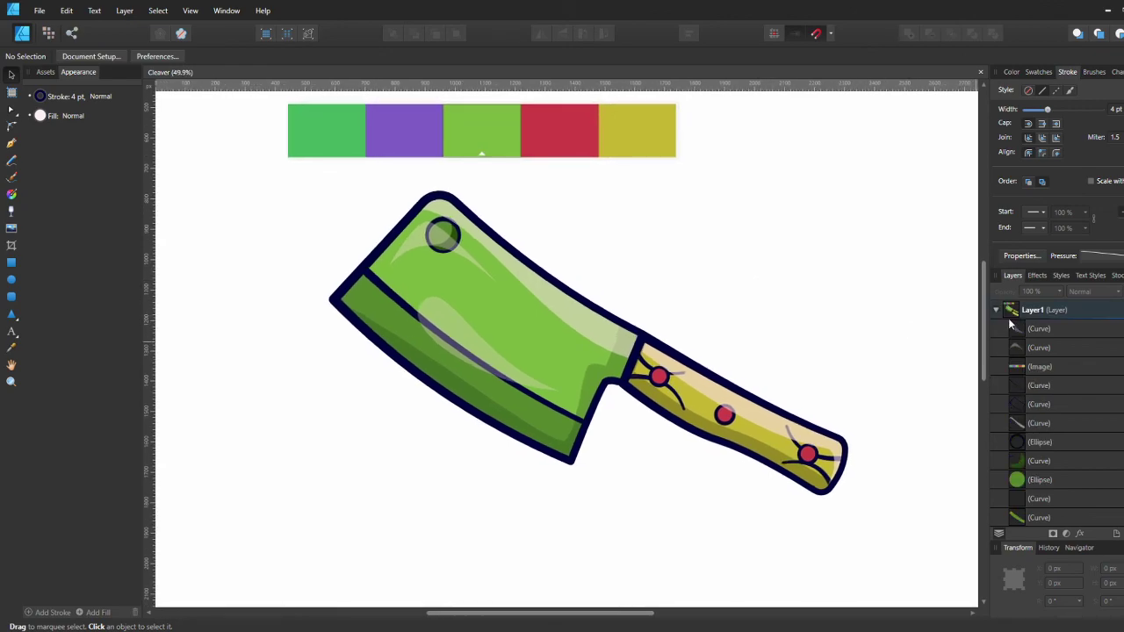
click(997, 310)
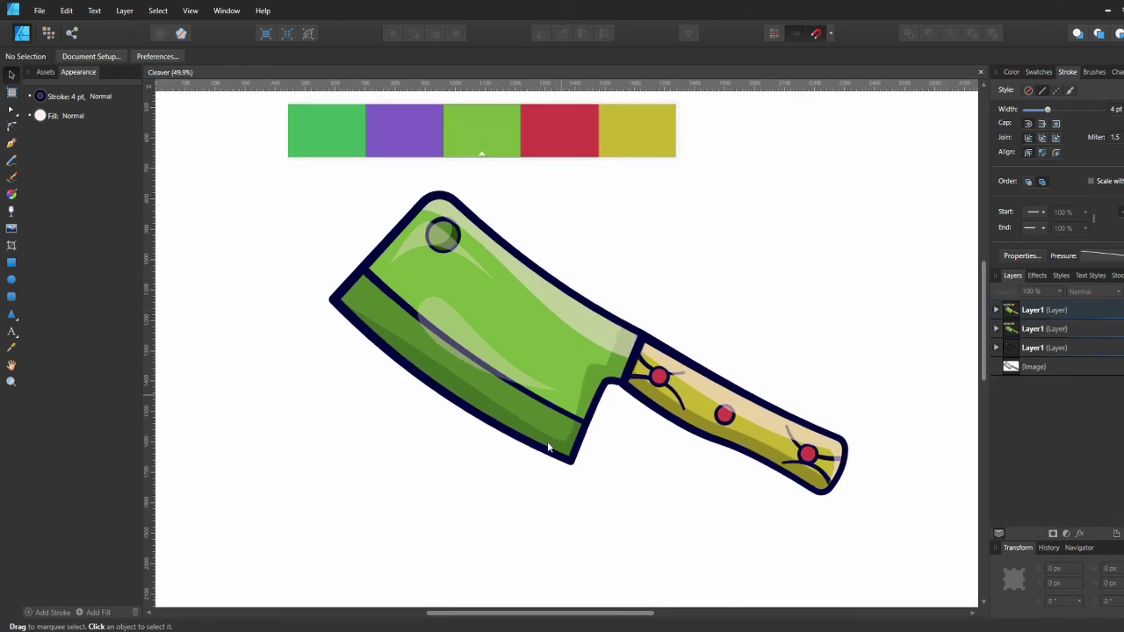